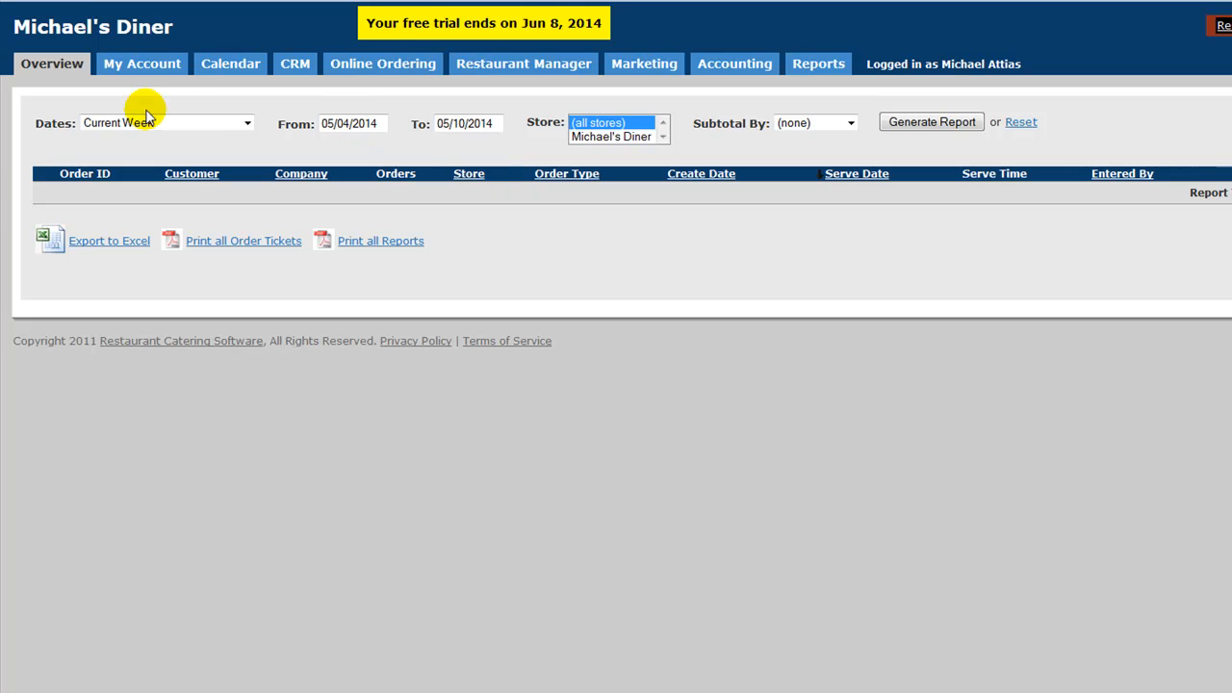
Step: Open the Menu Manager for the restaurant and begin a new menu named Lunch Catering Menu
click(511, 68)
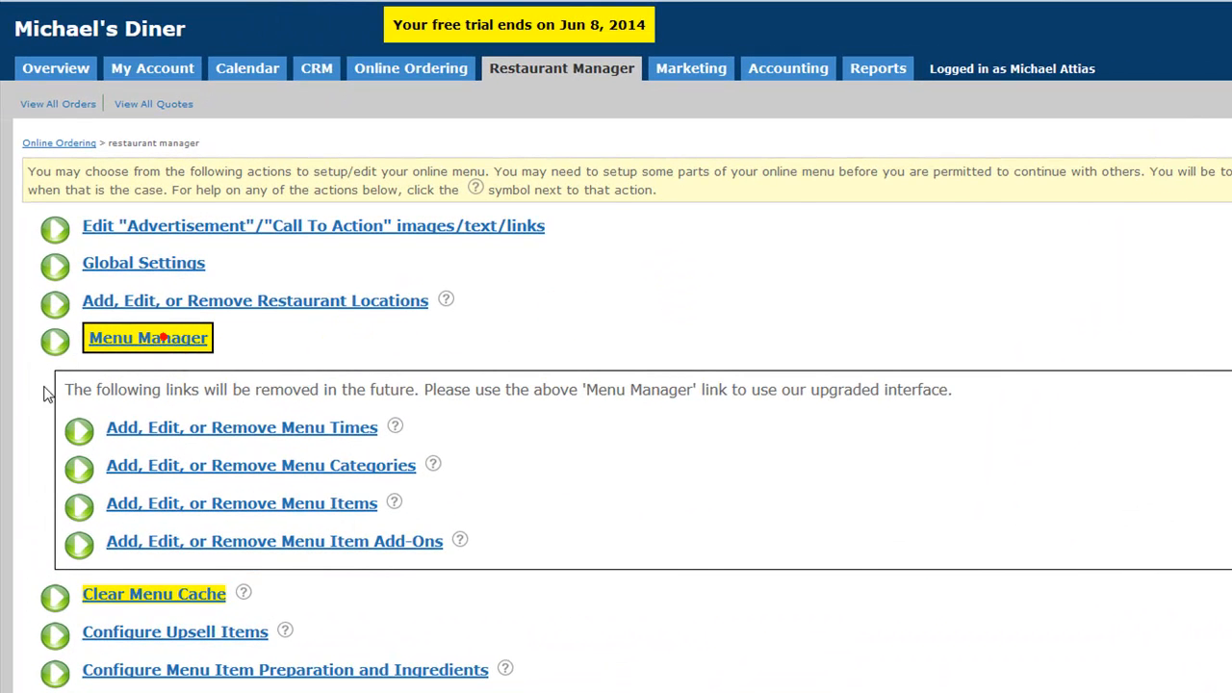
click(159, 337)
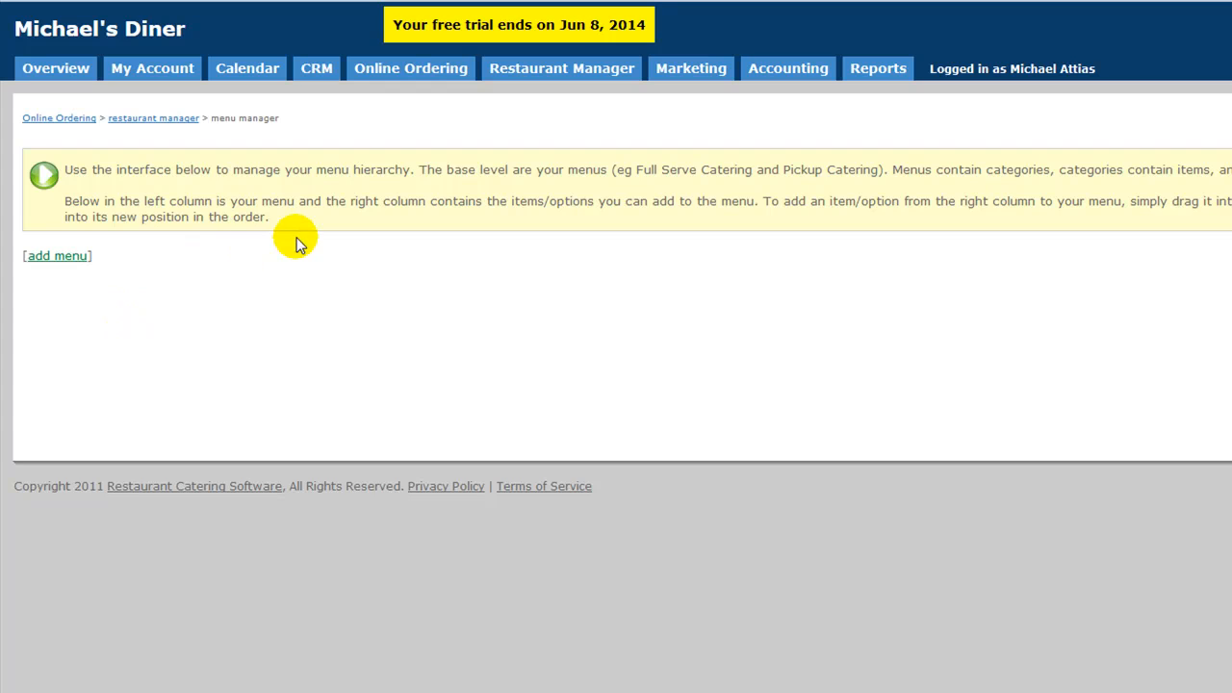
click(59, 256)
click(897, 288)
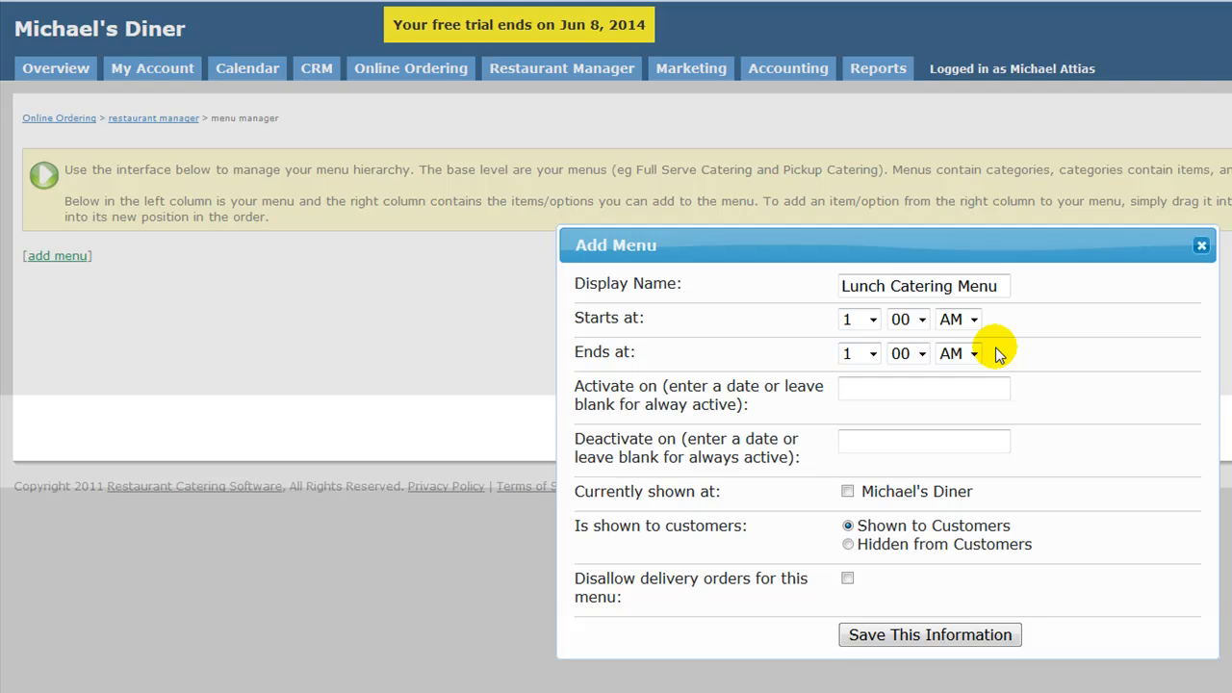
Step: Set the Lunch Catering Menu to start at 11:00 AM and end at 3:00 PM
click(871, 321)
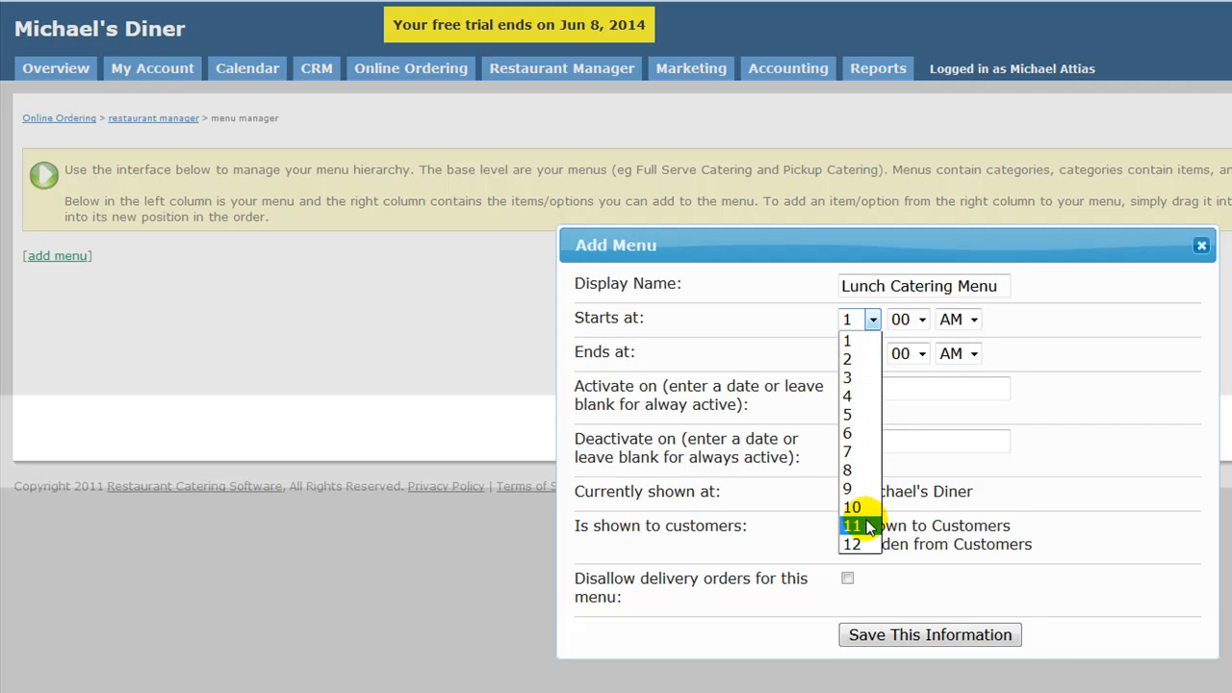
click(865, 525)
click(873, 353)
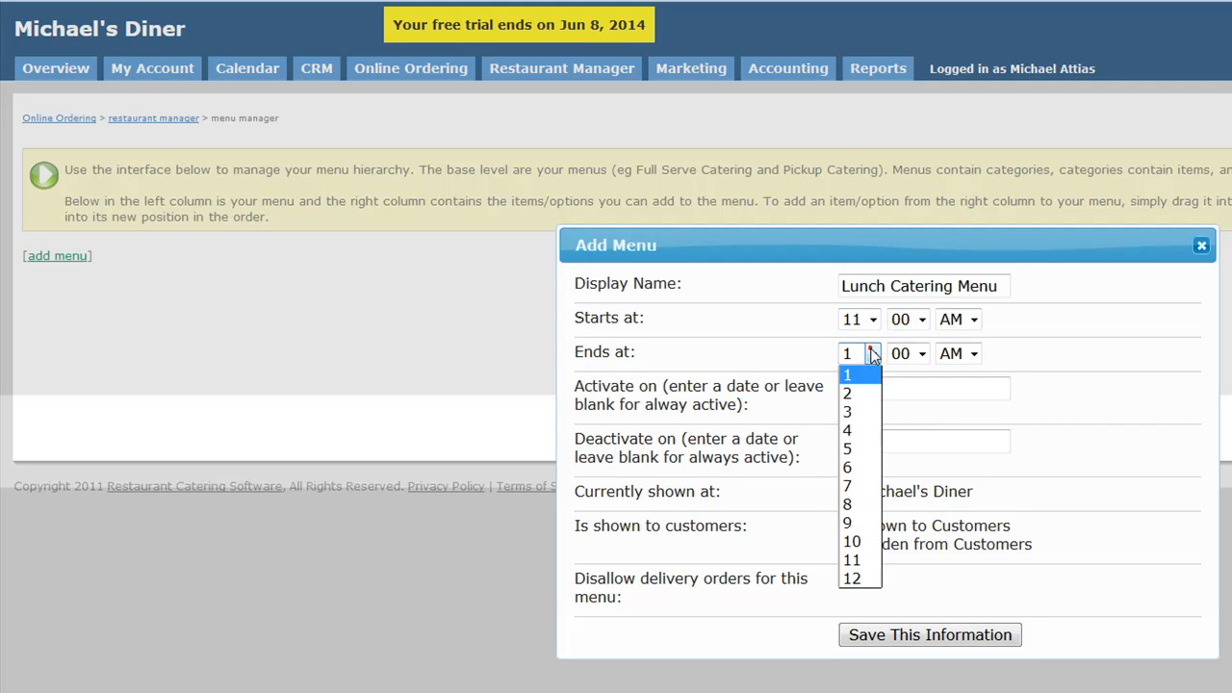
click(853, 412)
click(966, 353)
click(966, 395)
Step: Make the lunch menu shown at Michael's Diner and save it
click(849, 492)
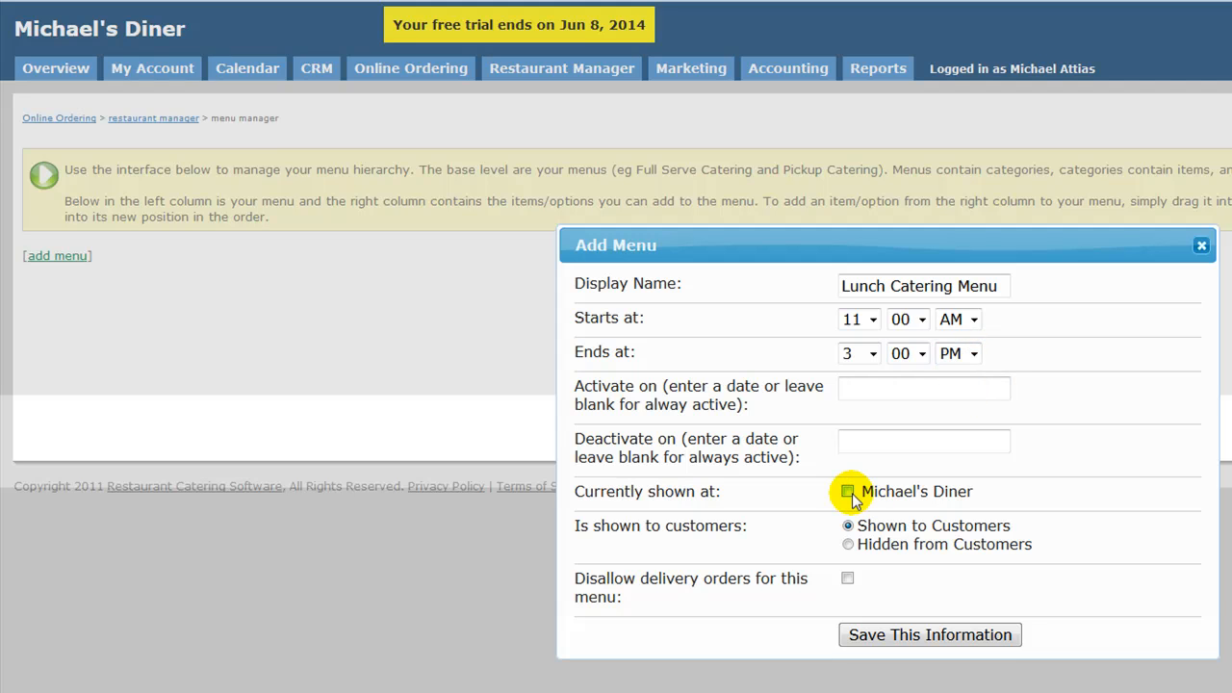
click(778, 500)
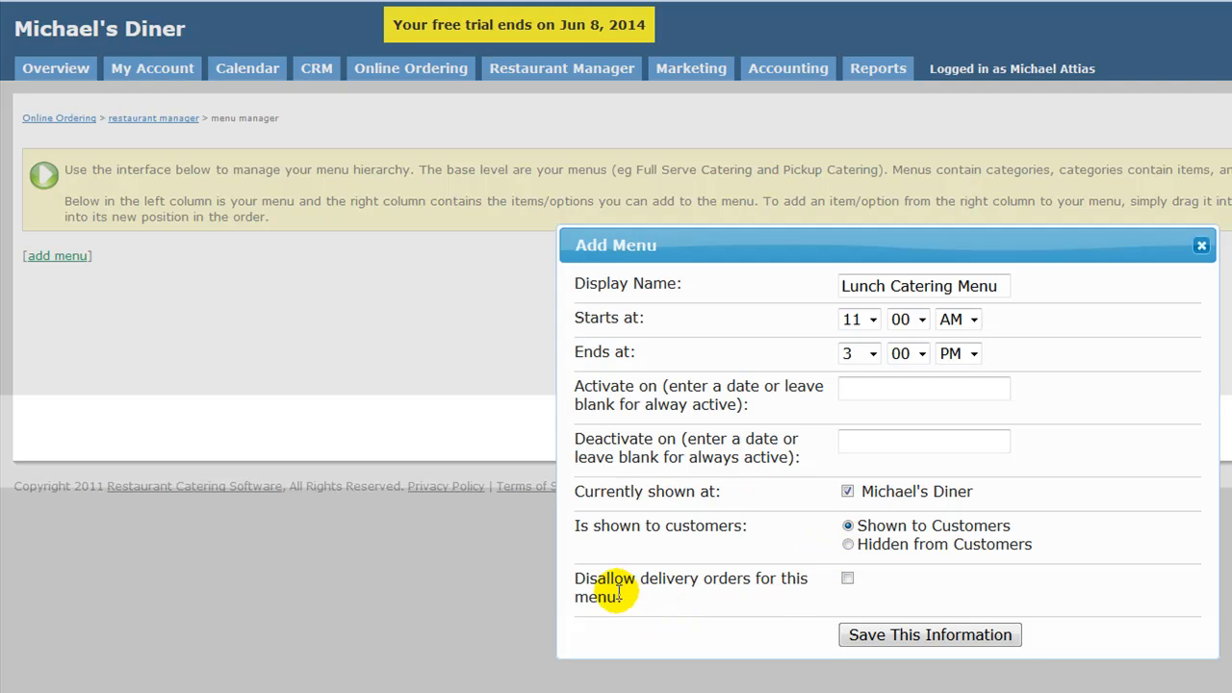
click(887, 637)
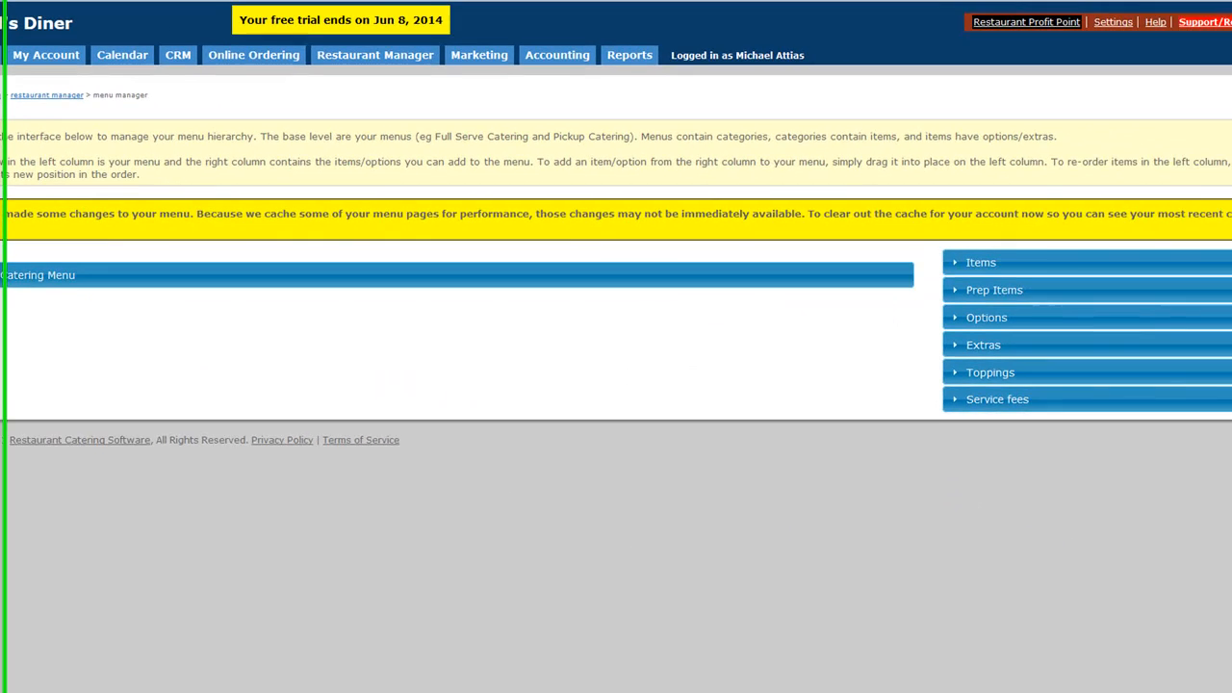
Step: Begin another menu named Dinner Catering Menu with a start time of 4:00 PM
click(42, 308)
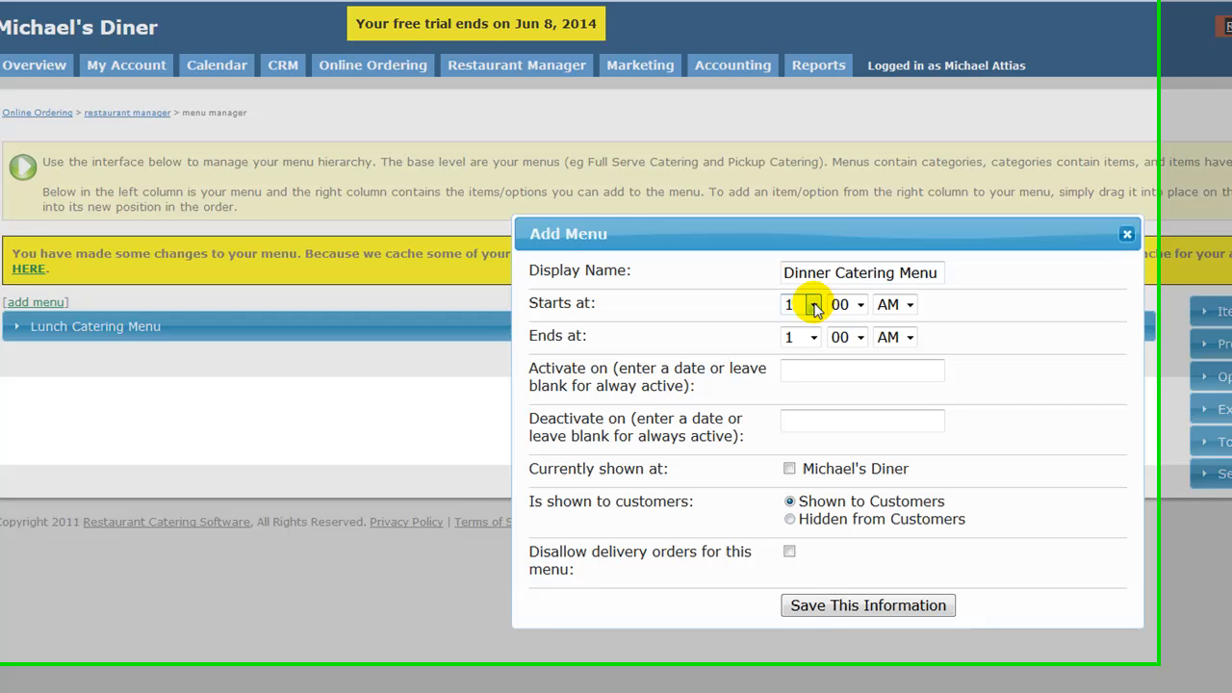
click(604, 251)
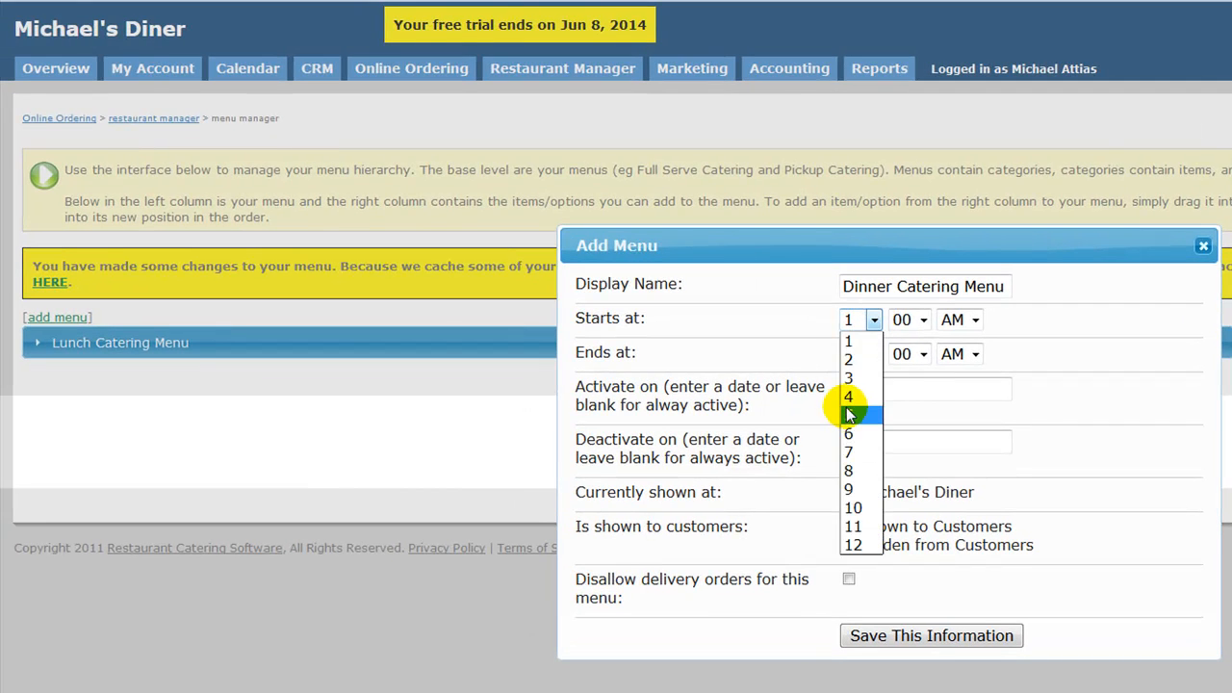
click(849, 397)
click(975, 319)
click(953, 354)
Step: Set the dinner menu's end time to 10:00 PM and save it as shown at Michael's Diner
click(874, 355)
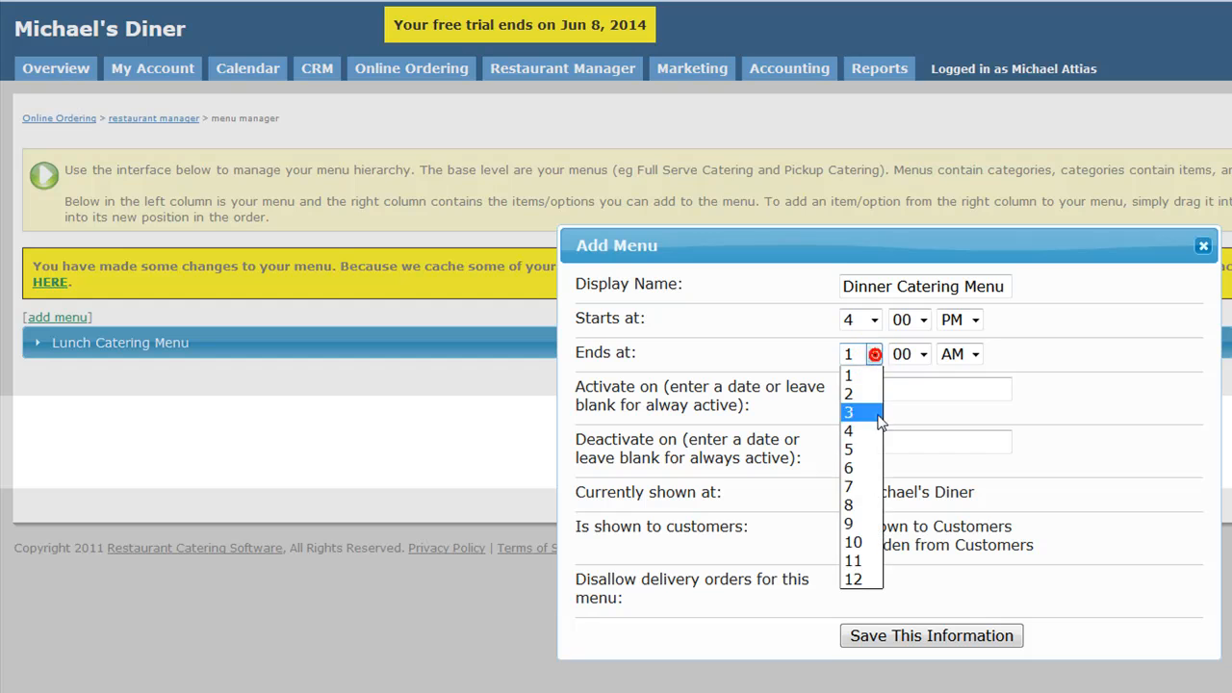
click(857, 542)
click(960, 355)
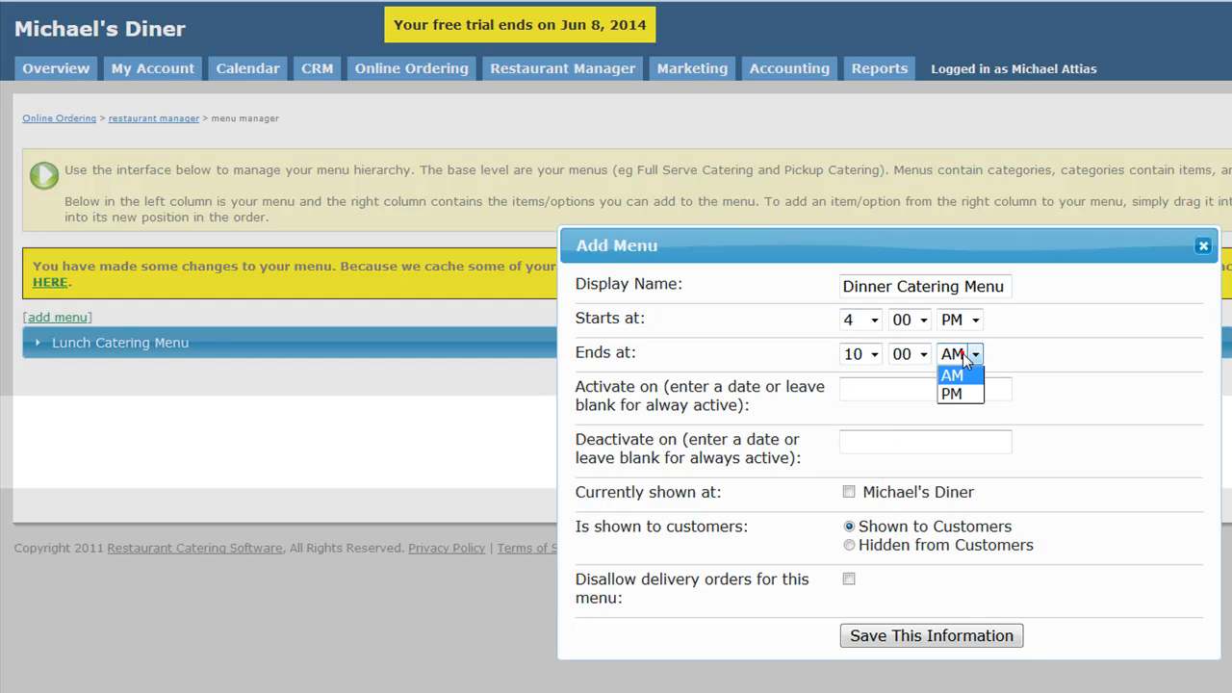
click(957, 393)
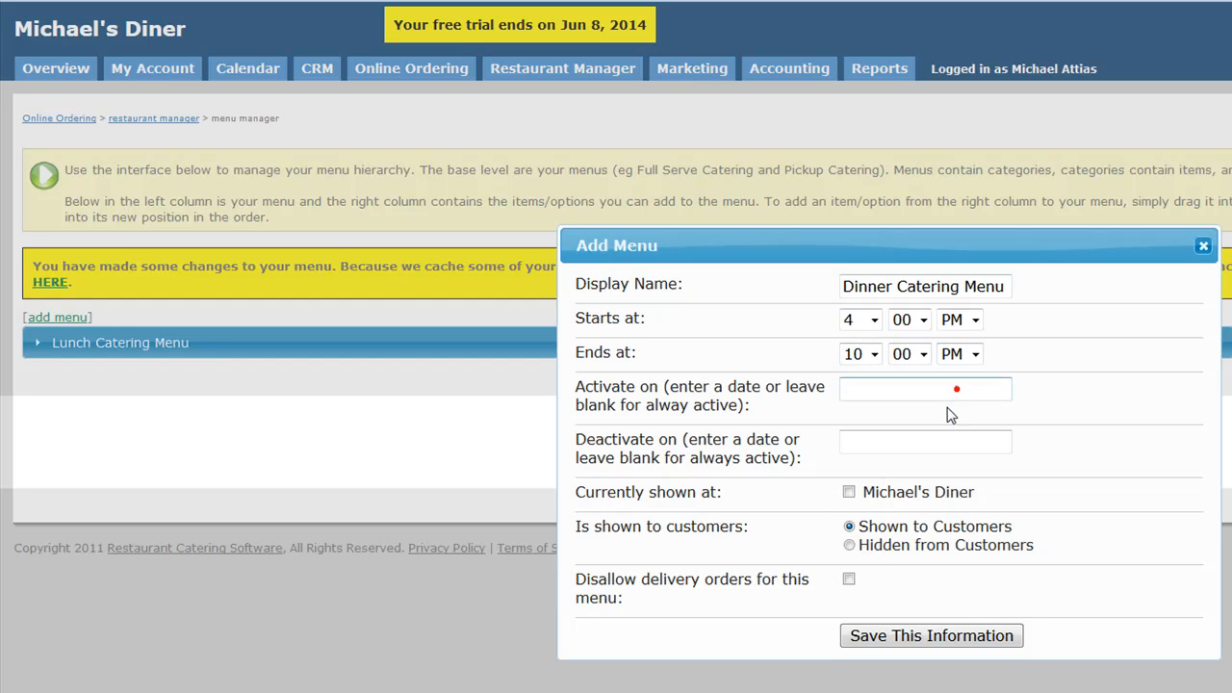
click(849, 493)
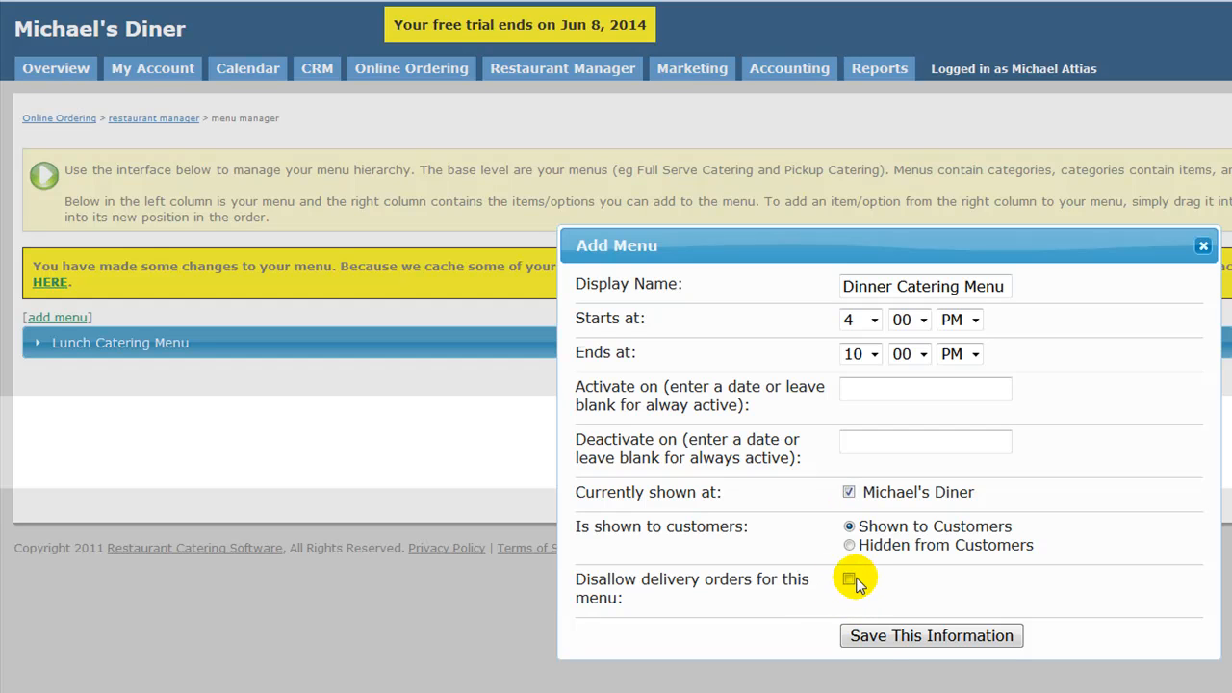
click(877, 637)
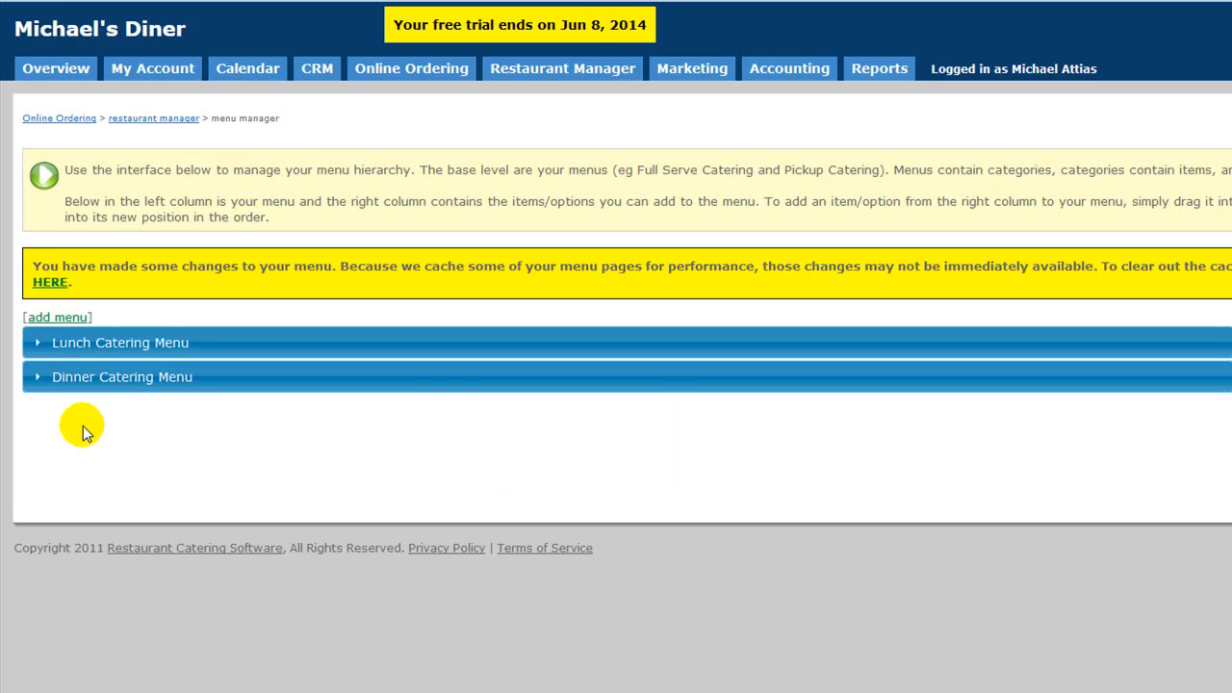
Step: Examine the actions available under the Lunch Catering Menu and the Dinner Catering Menu
click(69, 346)
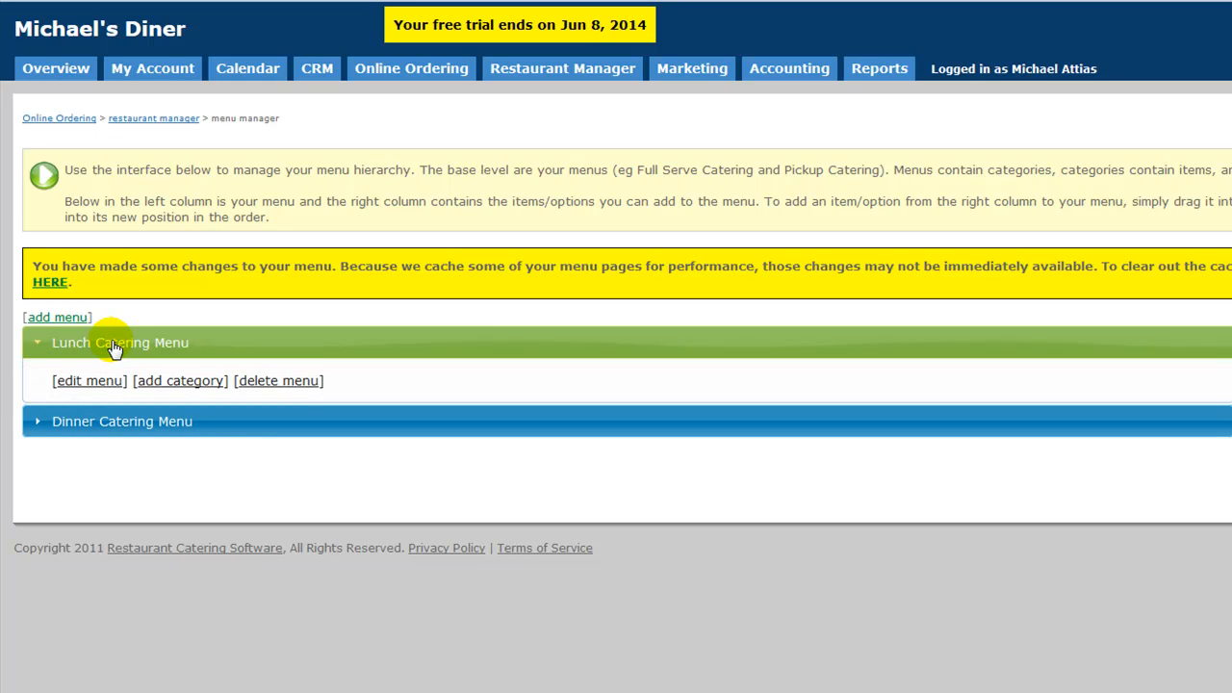
click(55, 344)
click(60, 378)
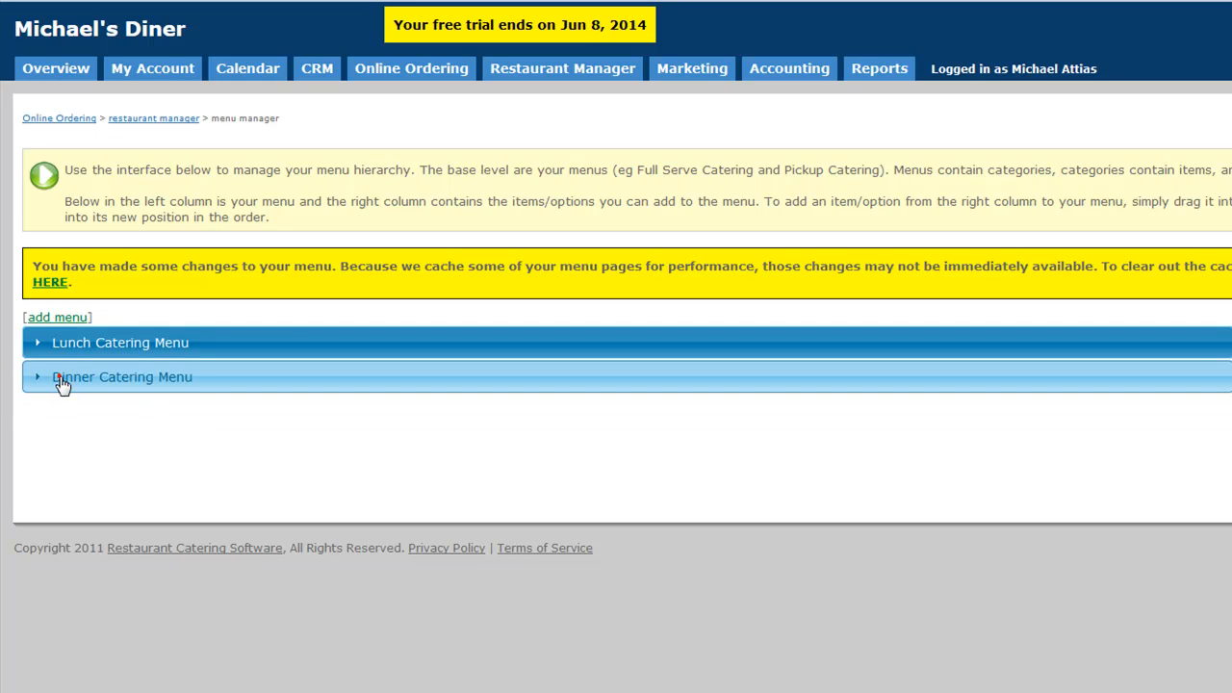
click(60, 383)
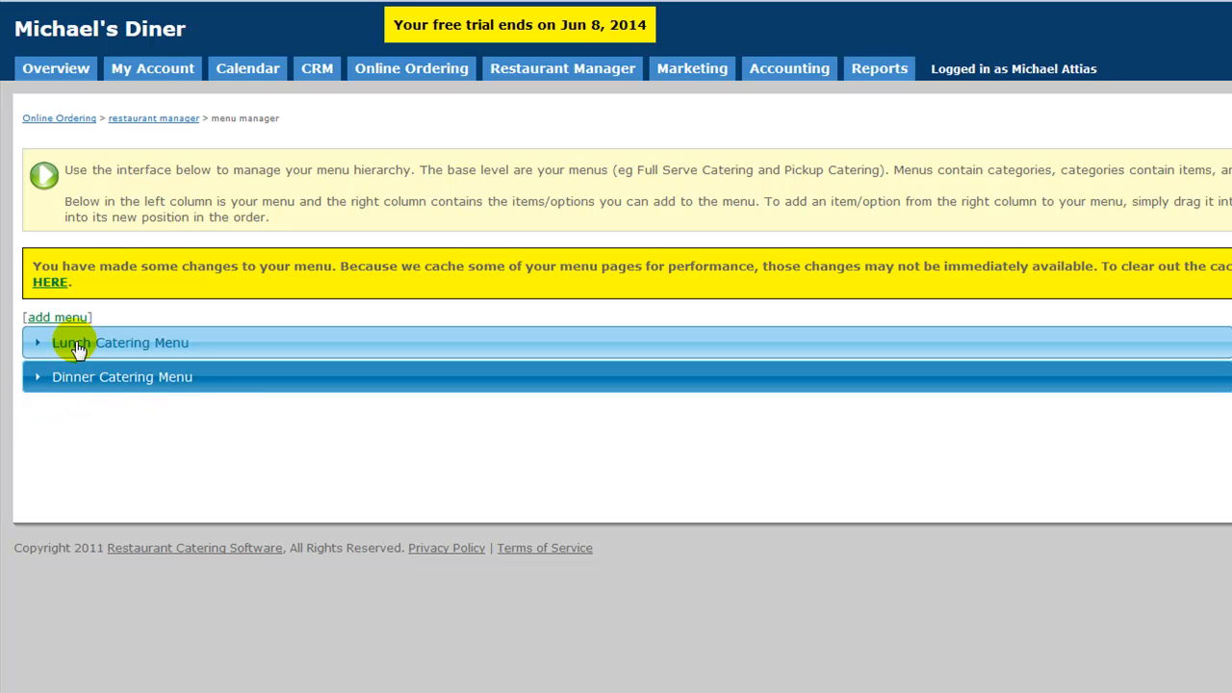
Step: Add a category named Lunch Packages to the Lunch Catering Menu, shown at Michael's Diner
click(77, 348)
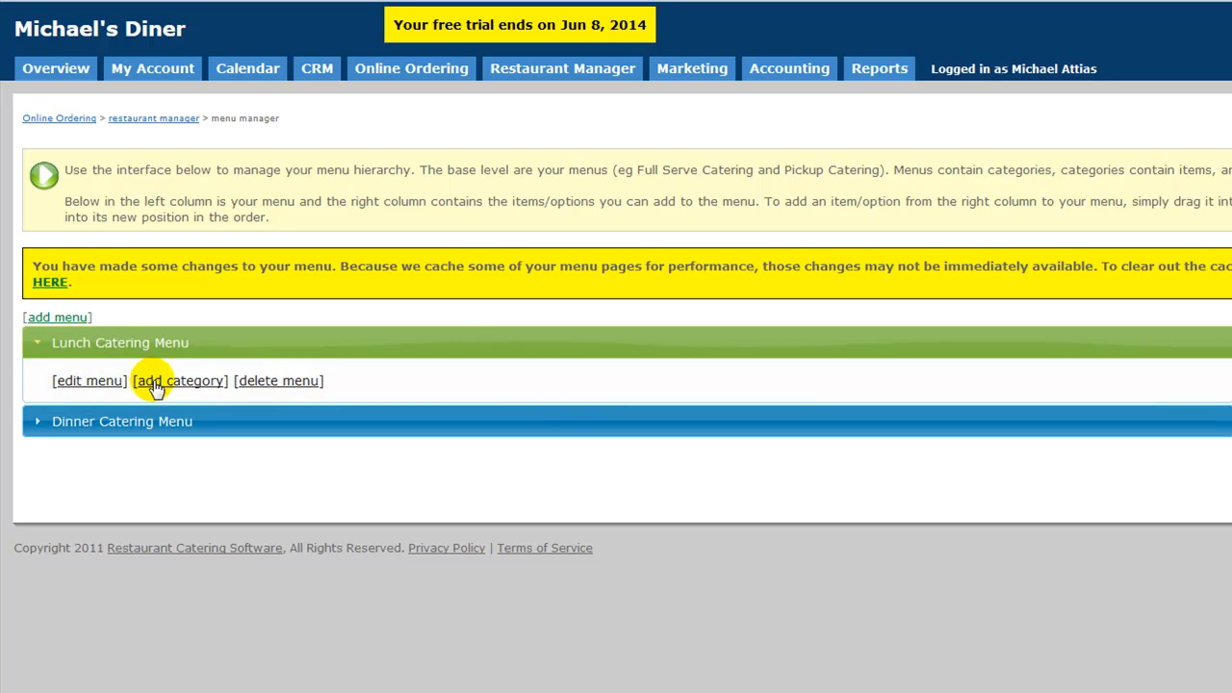
click(178, 383)
click(899, 299)
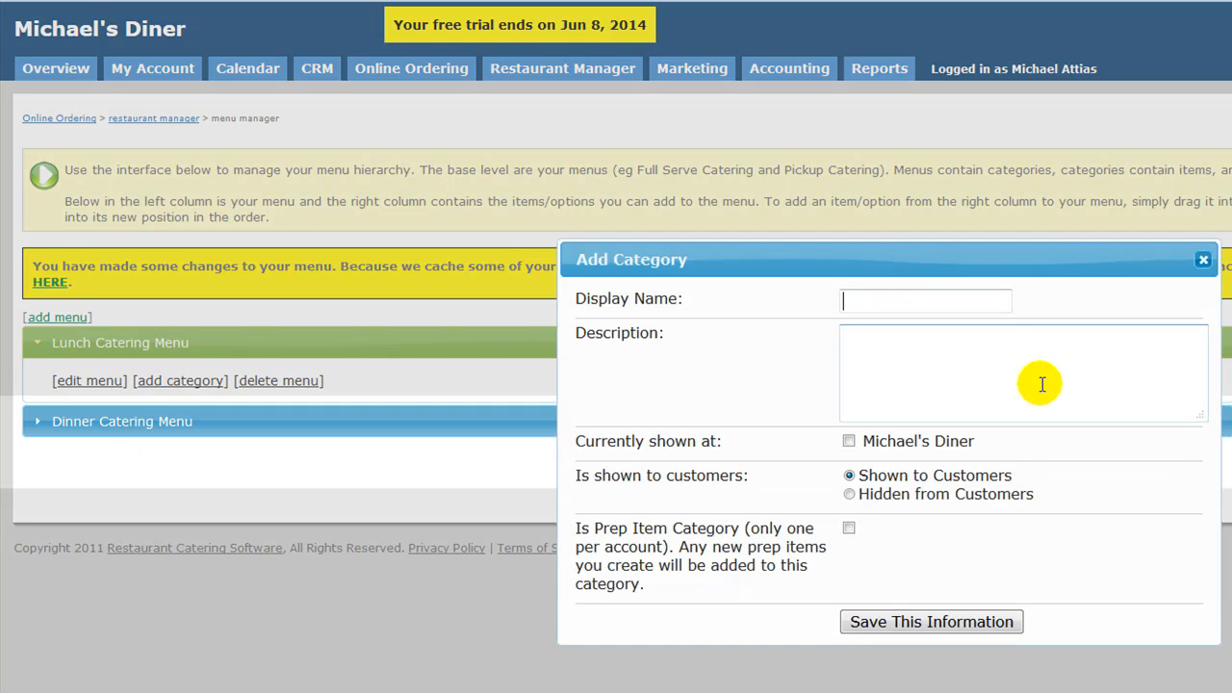
text(Lunch Packages)
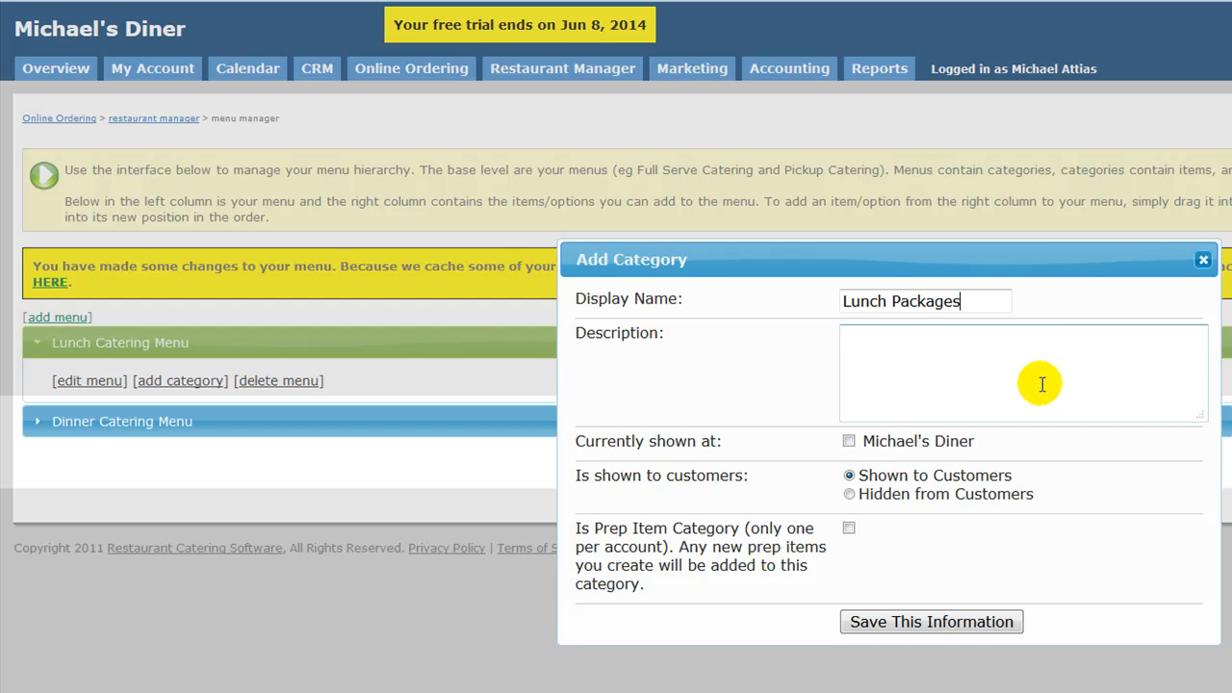
click(849, 442)
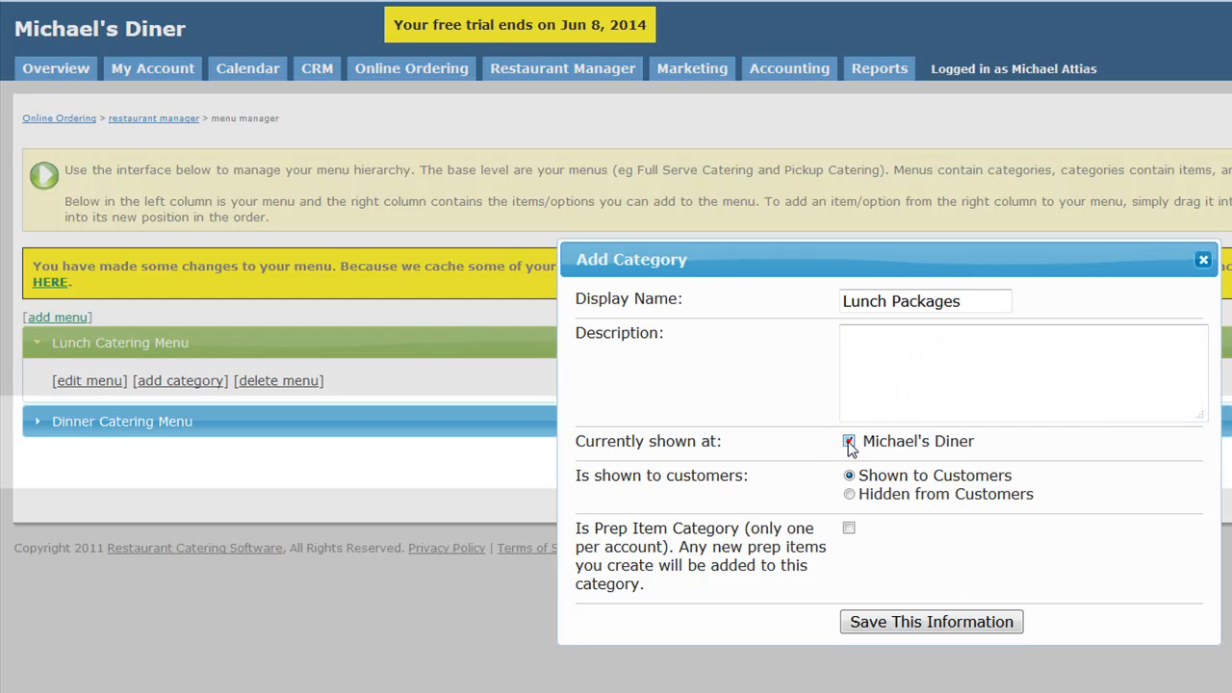
click(908, 624)
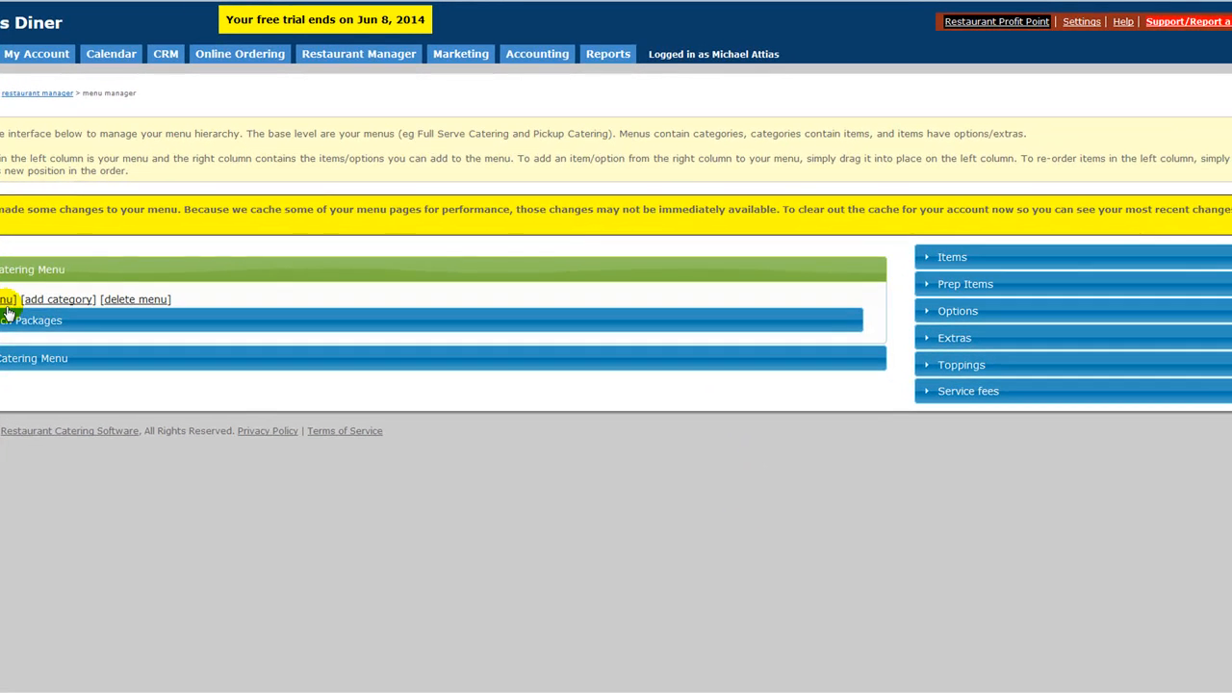
Step: Add a category named Drinks to the Lunch Catering Menu, shown at Michael's Diner
click(46, 299)
click(610, 262)
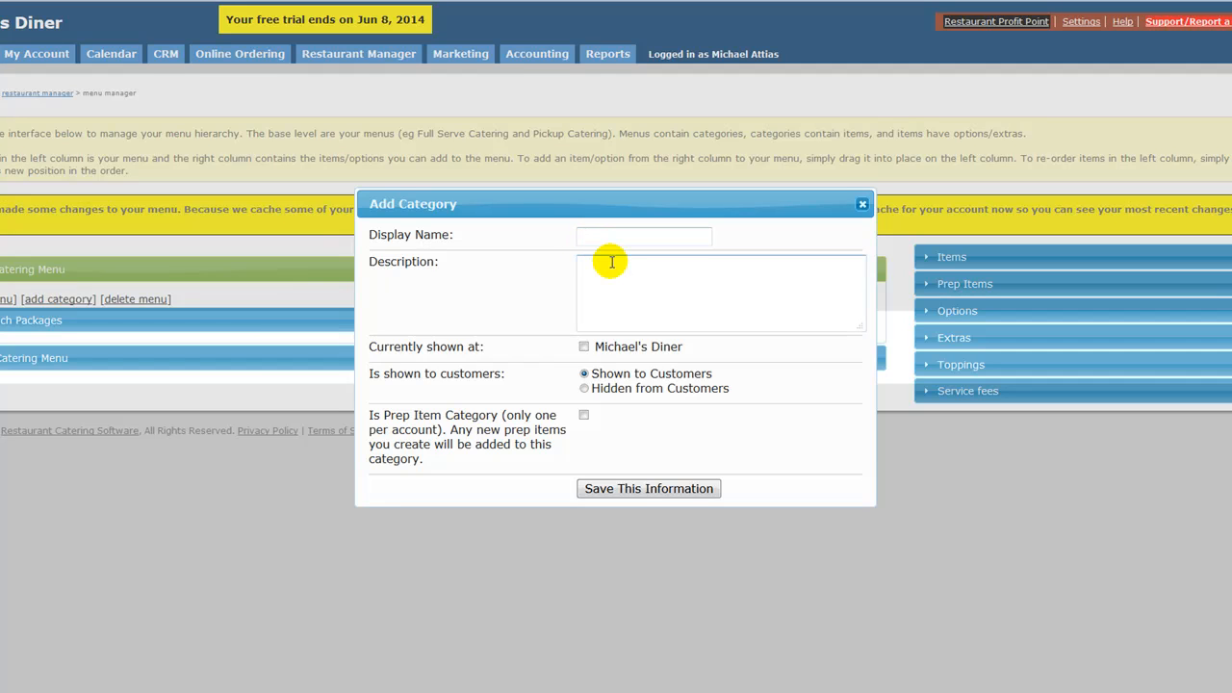
text(Drinks)
click(522, 296)
click(584, 348)
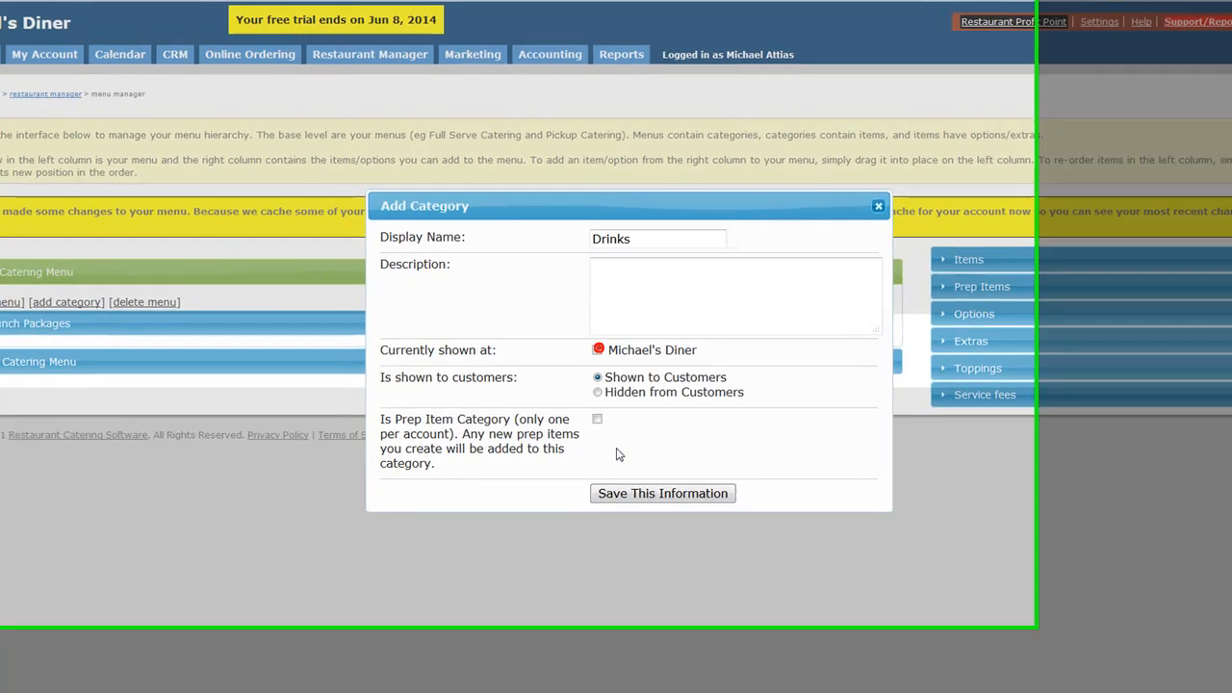
click(649, 488)
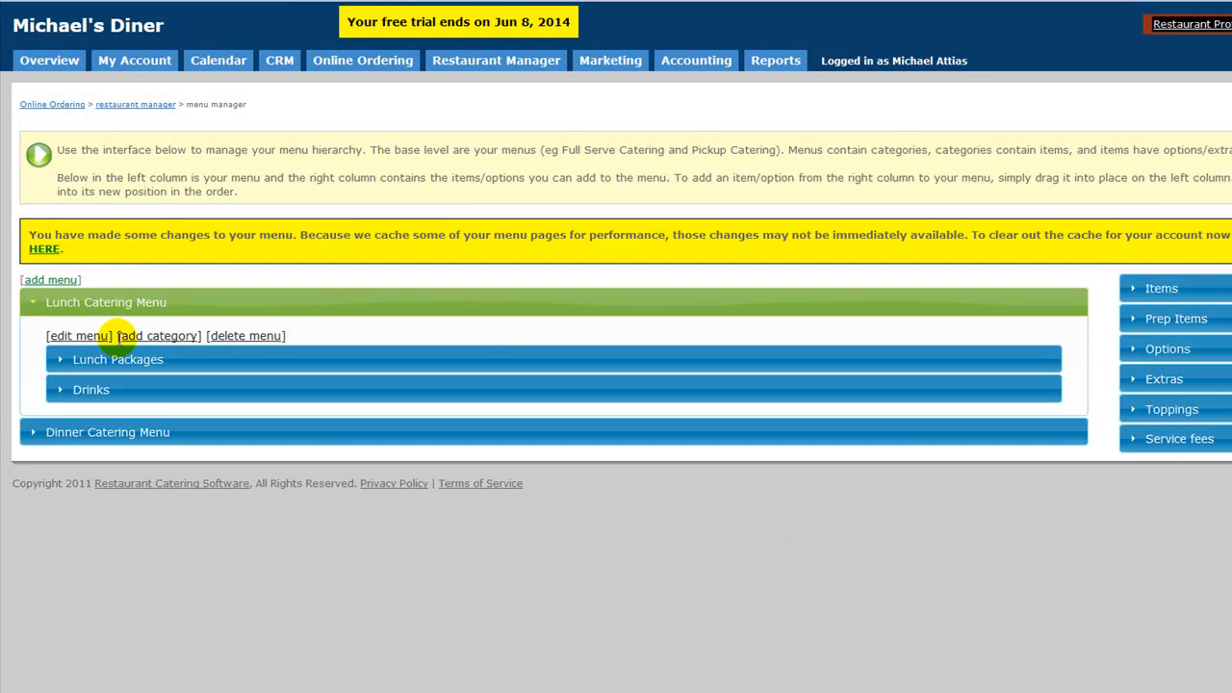
Step: Add a category named Desserts to the Lunch Catering Menu, shown at Michael's Diner
click(157, 335)
click(760, 263)
text(Des)
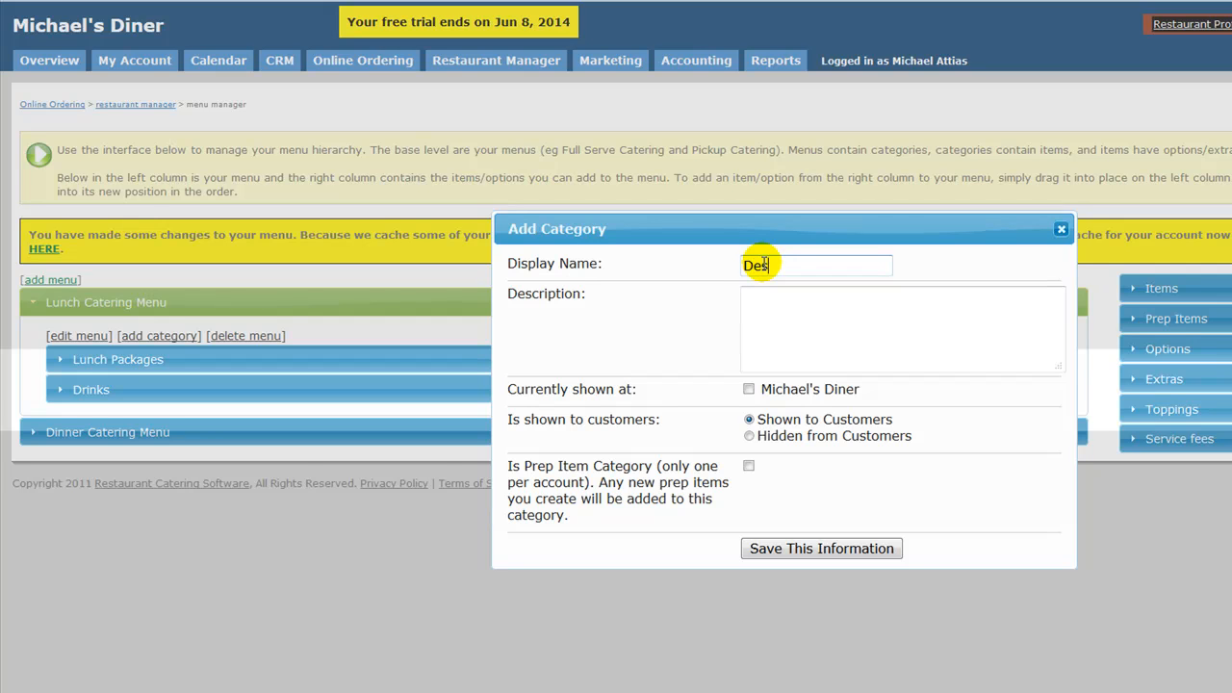
text(serts)
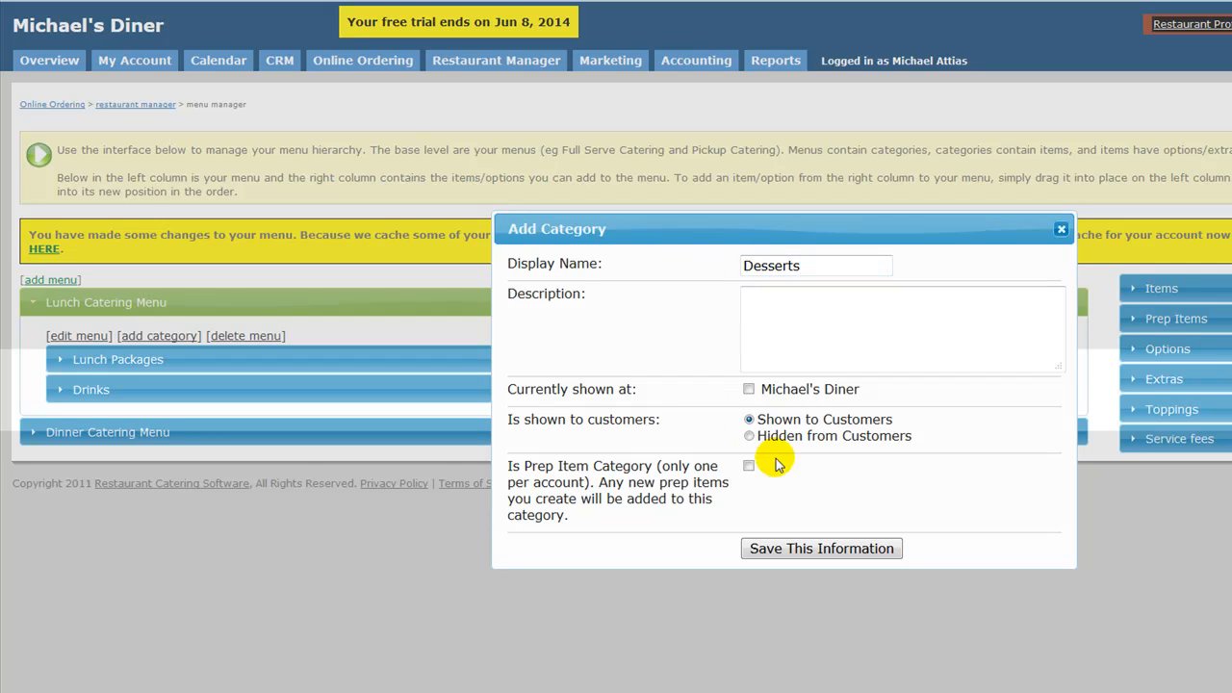
click(749, 390)
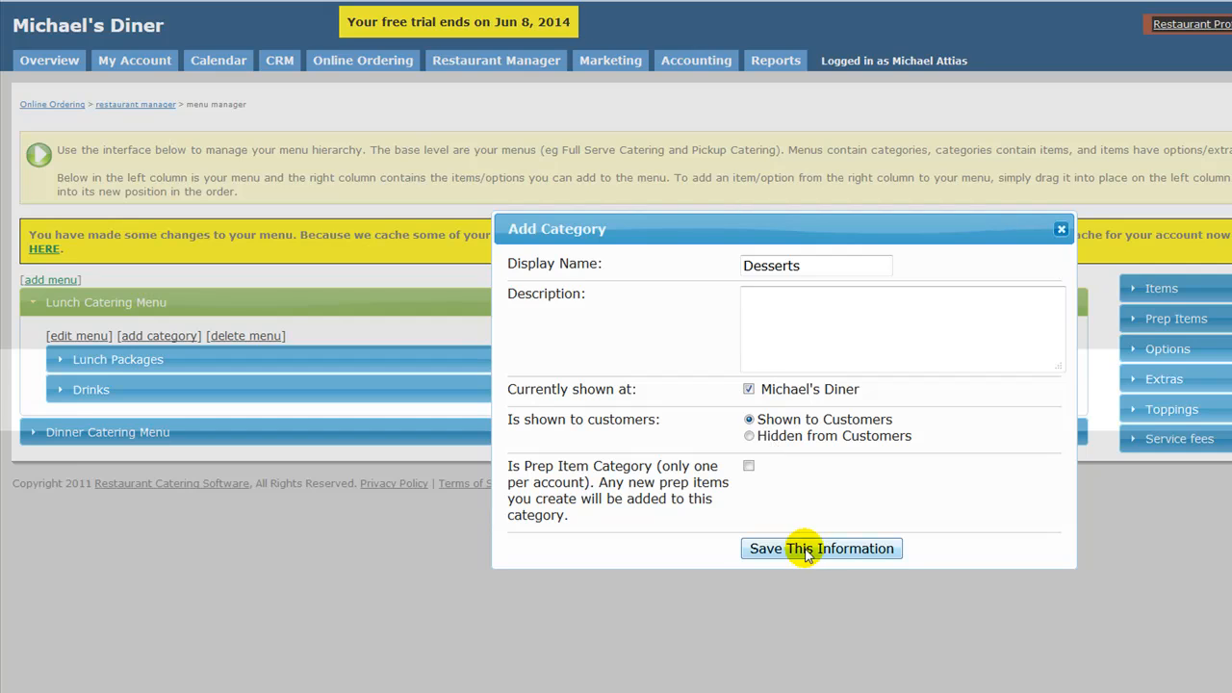
click(808, 549)
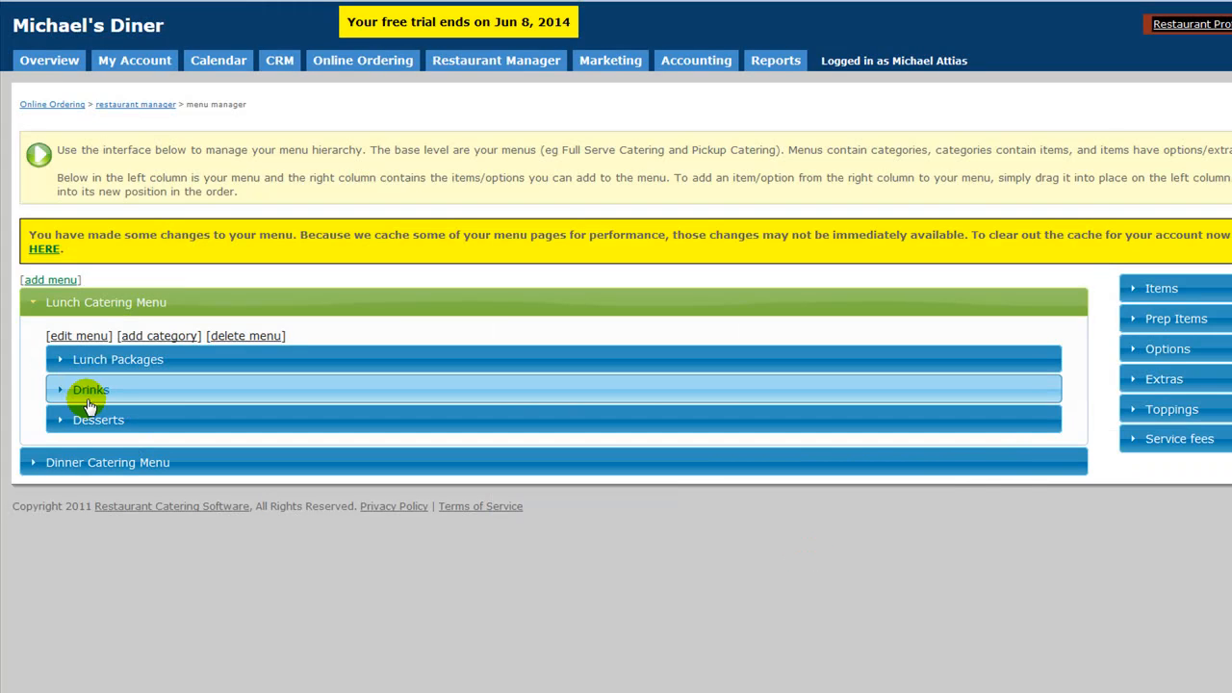
Step: Examine the actions available under the Lunch Packages category
click(126, 357)
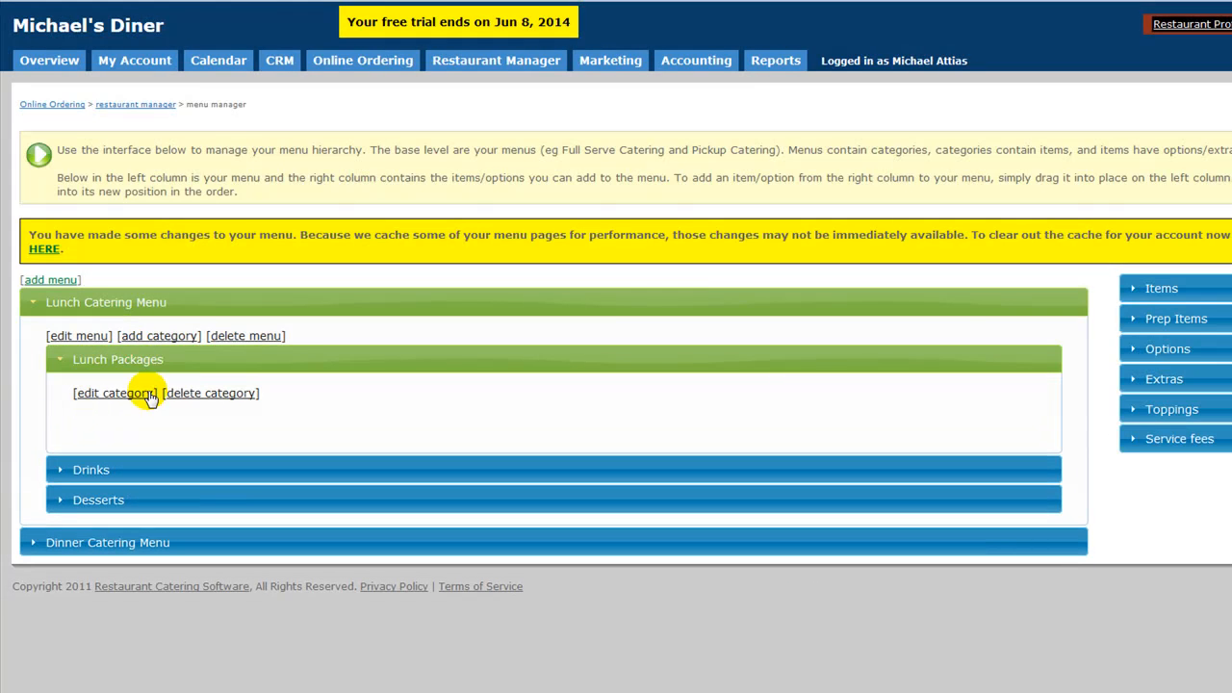
click(99, 366)
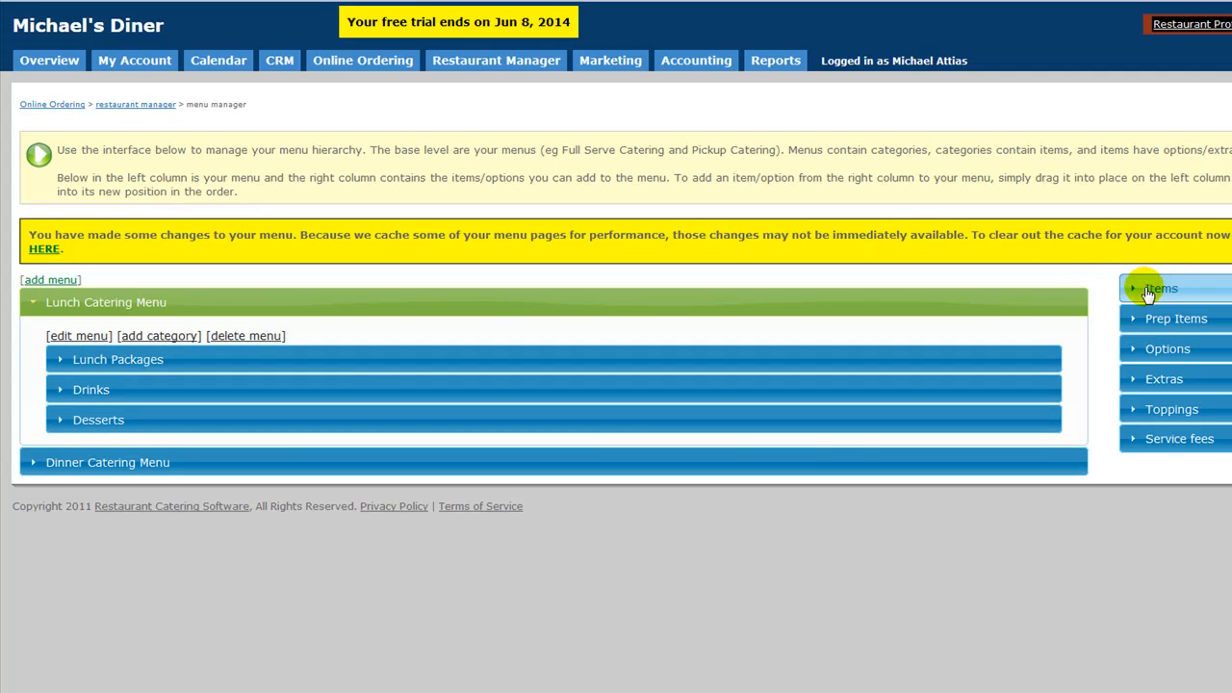
Step: Start a new menu item with the display name Basic Lunch Buffet
click(1156, 290)
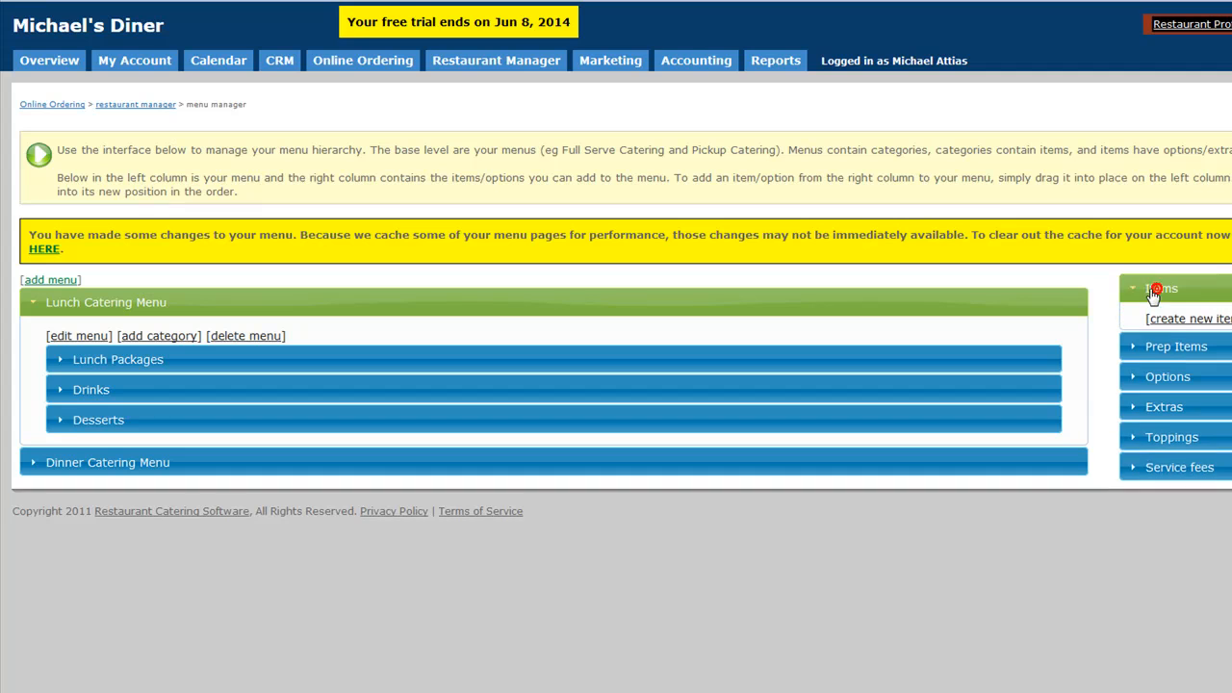
click(1183, 323)
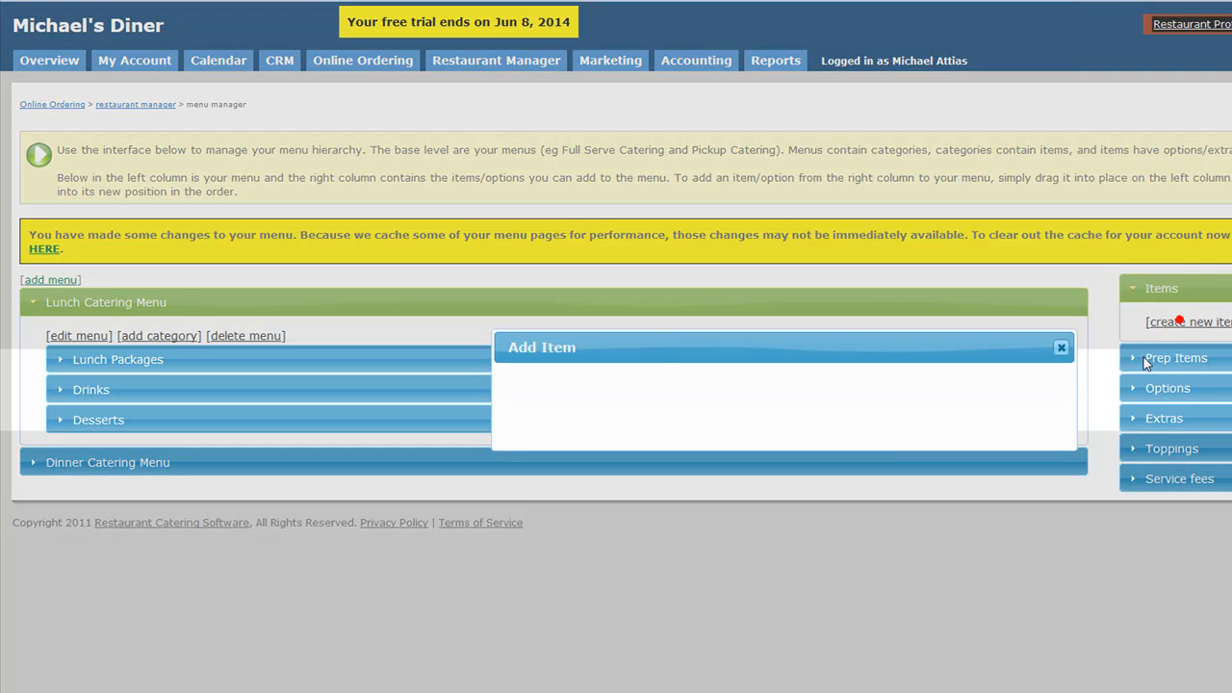
click(788, 124)
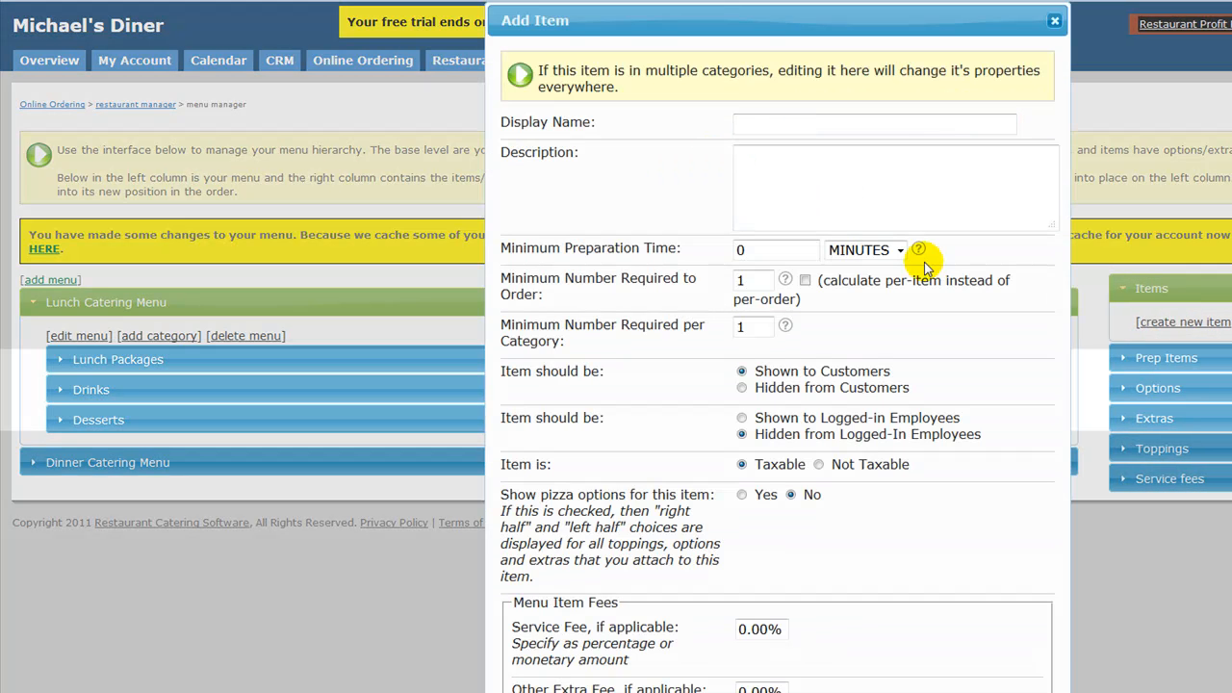
text(Basic)
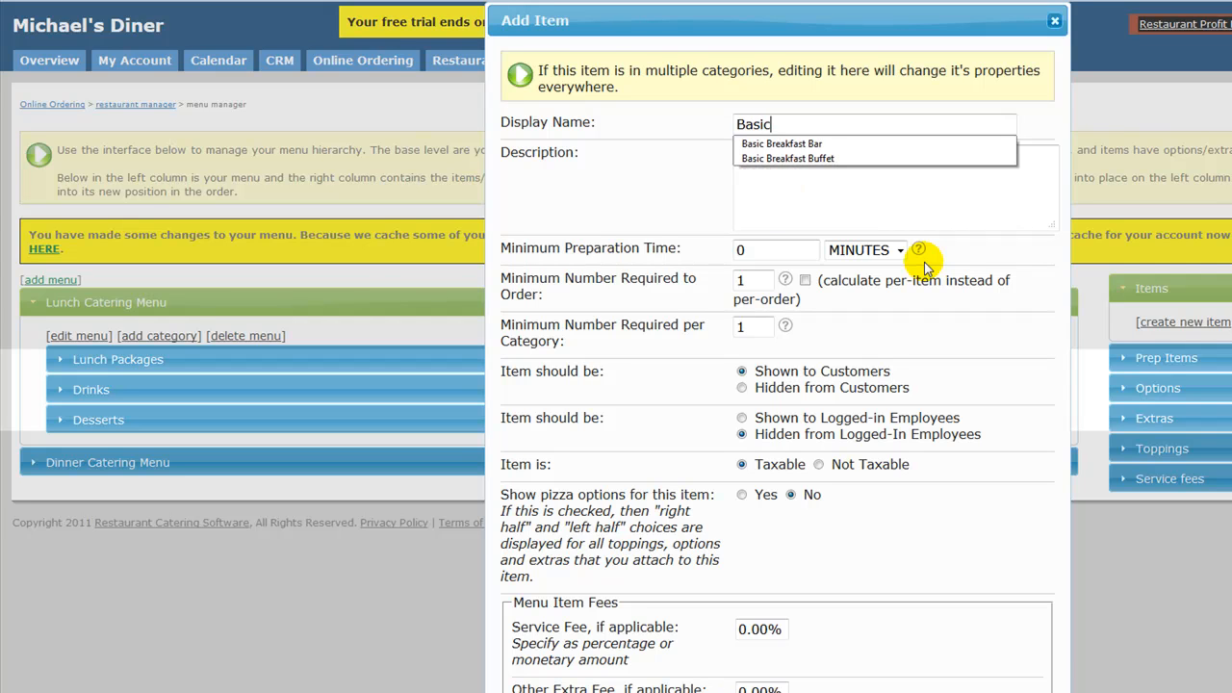
text( Lunch Buffet)
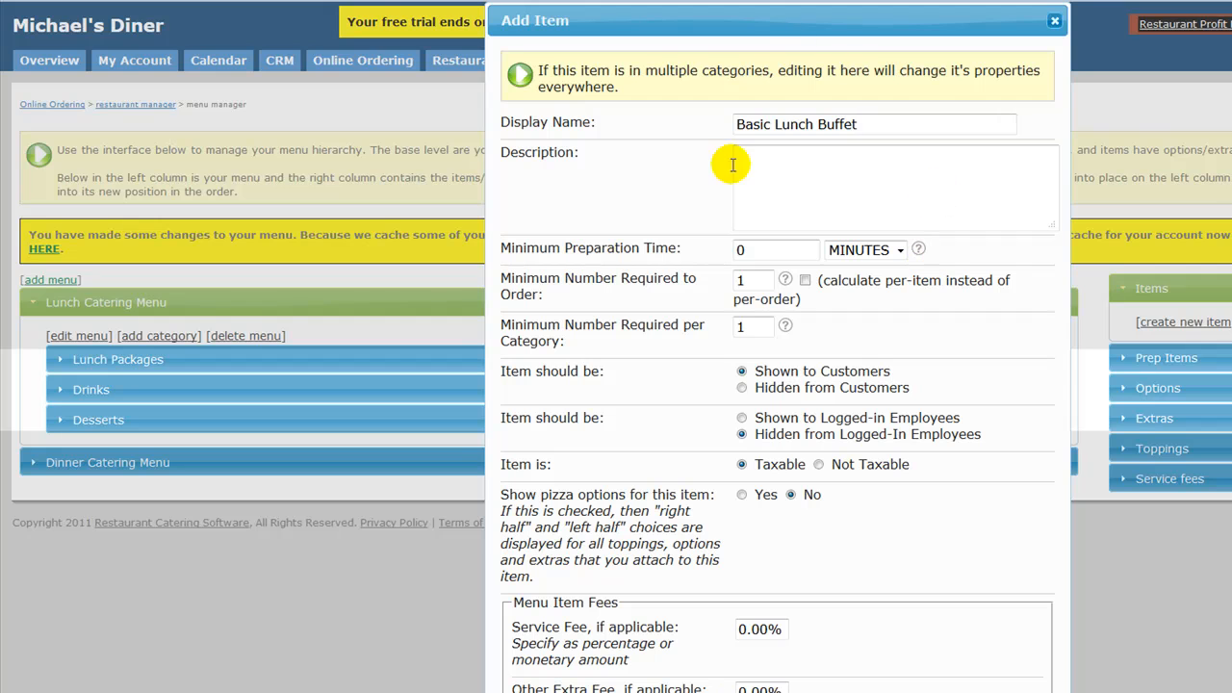
Step: Give the item a Per Guest price of 9.99 on the Lunch Catering Menu and save it
click(754, 185)
scroll(674, 157, down, 2)
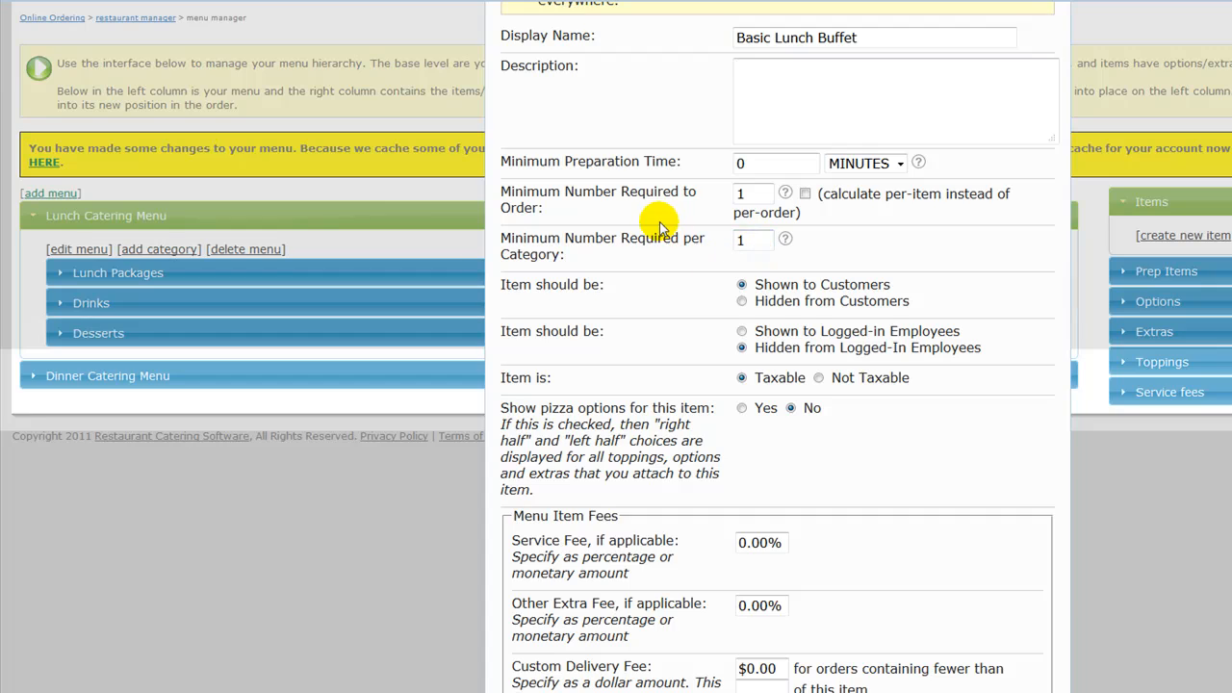
scroll(665, 223, down, 1)
scroll(660, 226, down, 1)
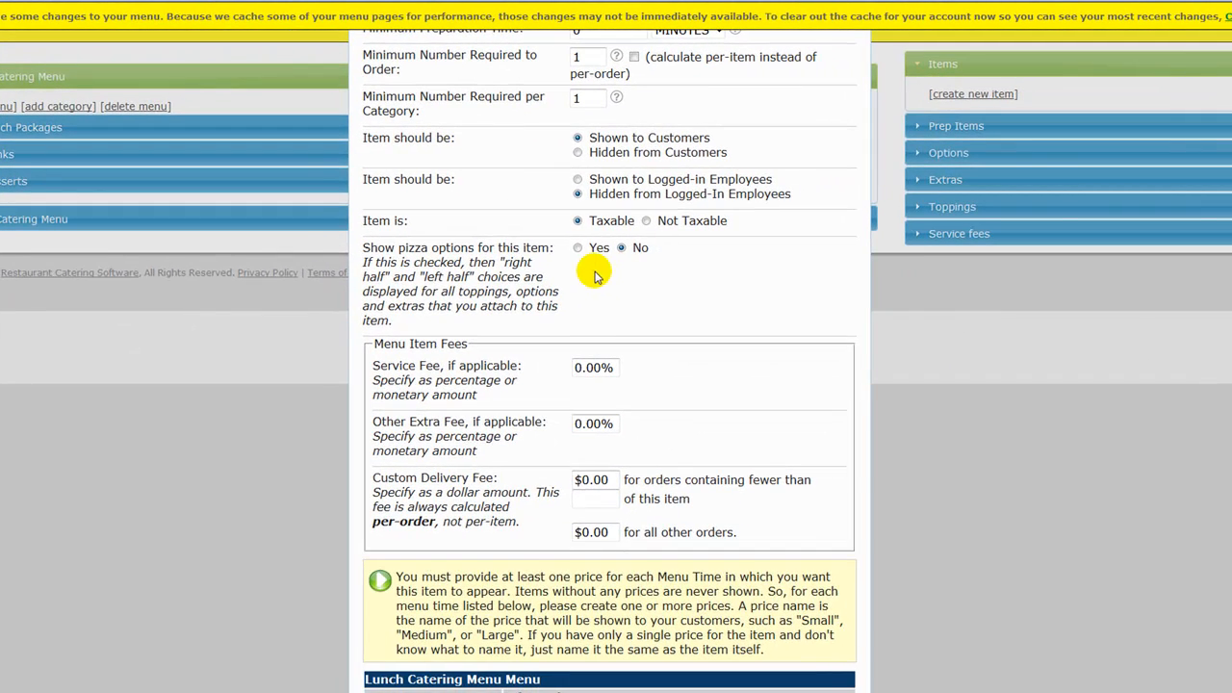
scroll(520, 242, down, 1)
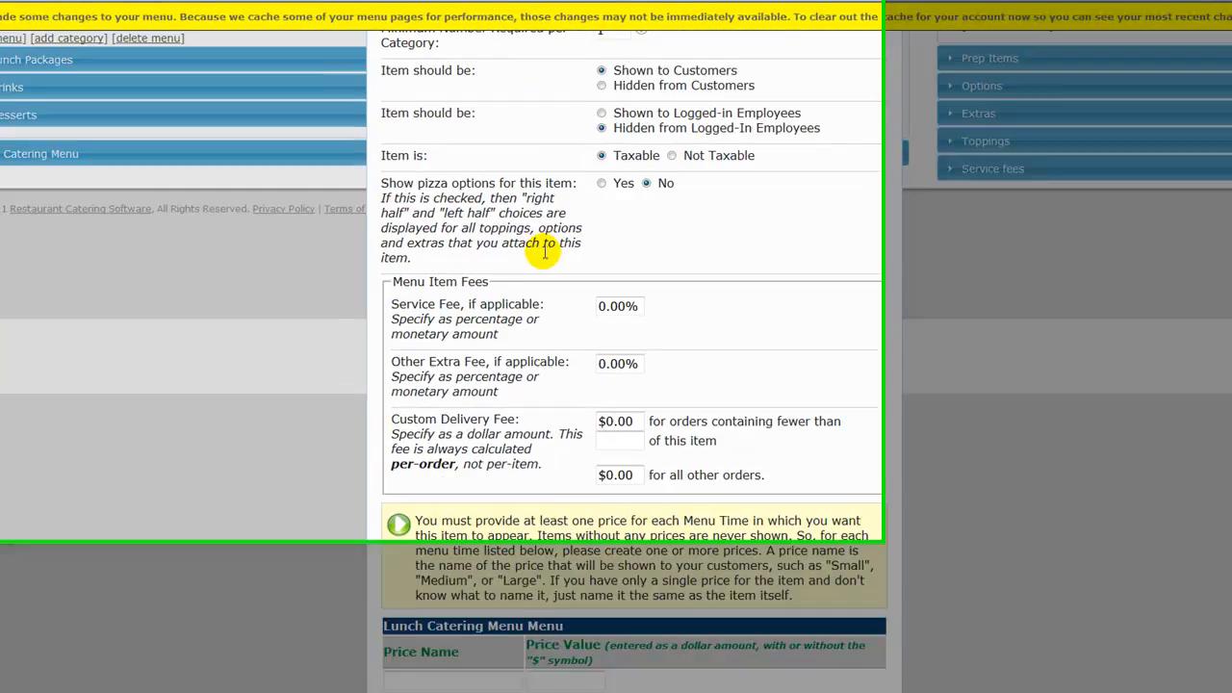
scroll(520, 255, down, 2)
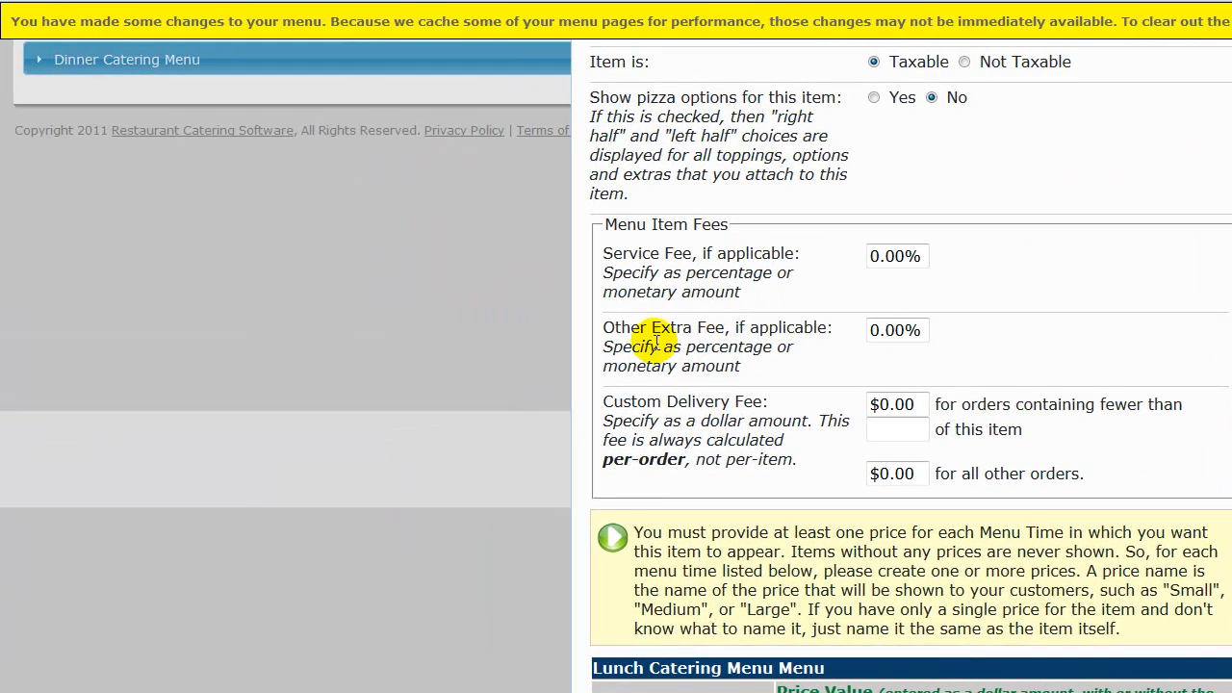
scroll(429, 318, down, 3)
scroll(679, 485, down, 1)
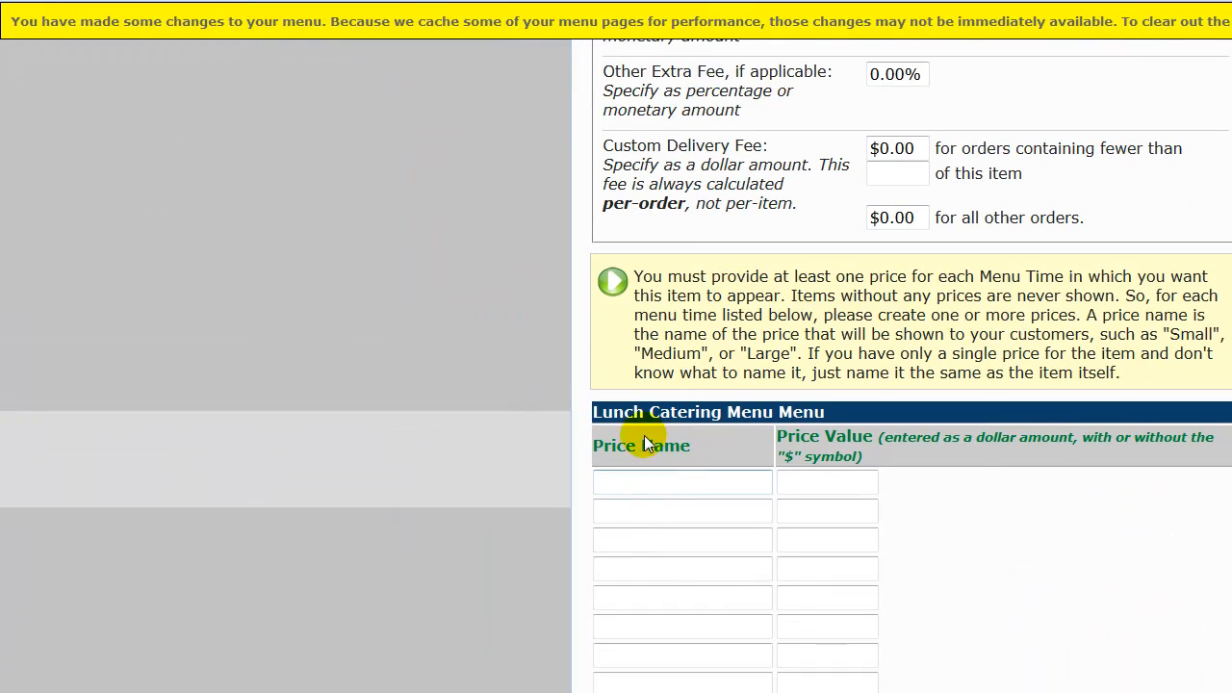
click(639, 485)
scroll(780, 578, down, 1)
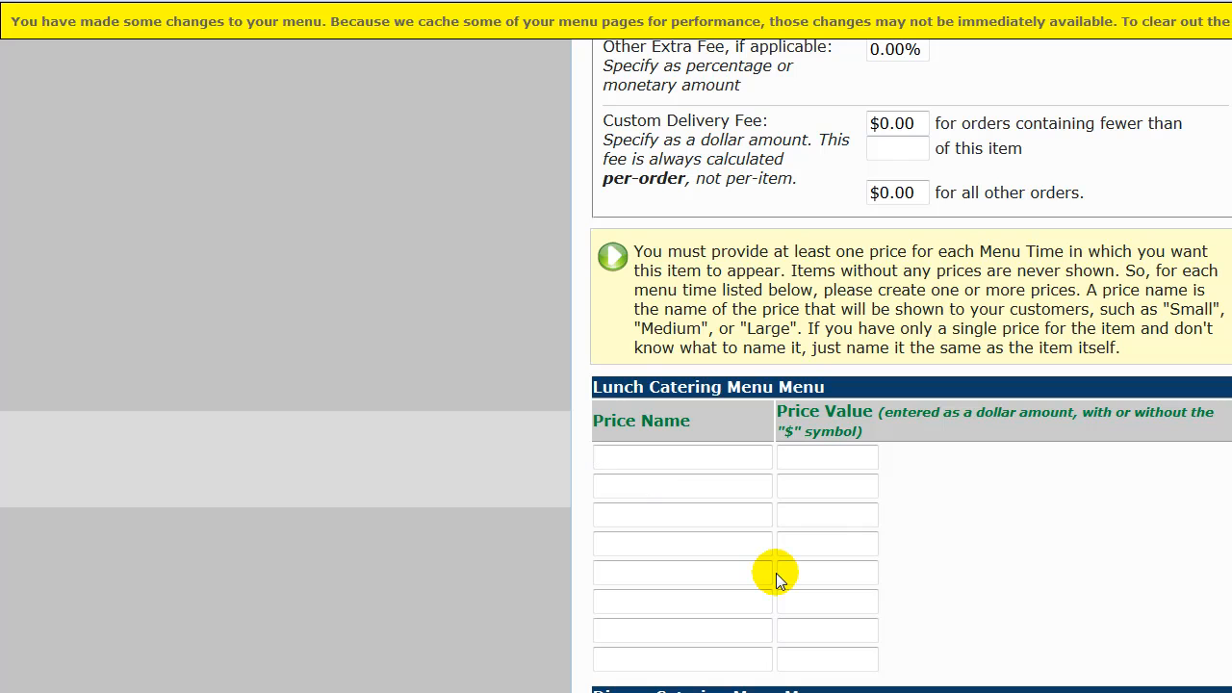
text(Per Guest)
key(Tab)
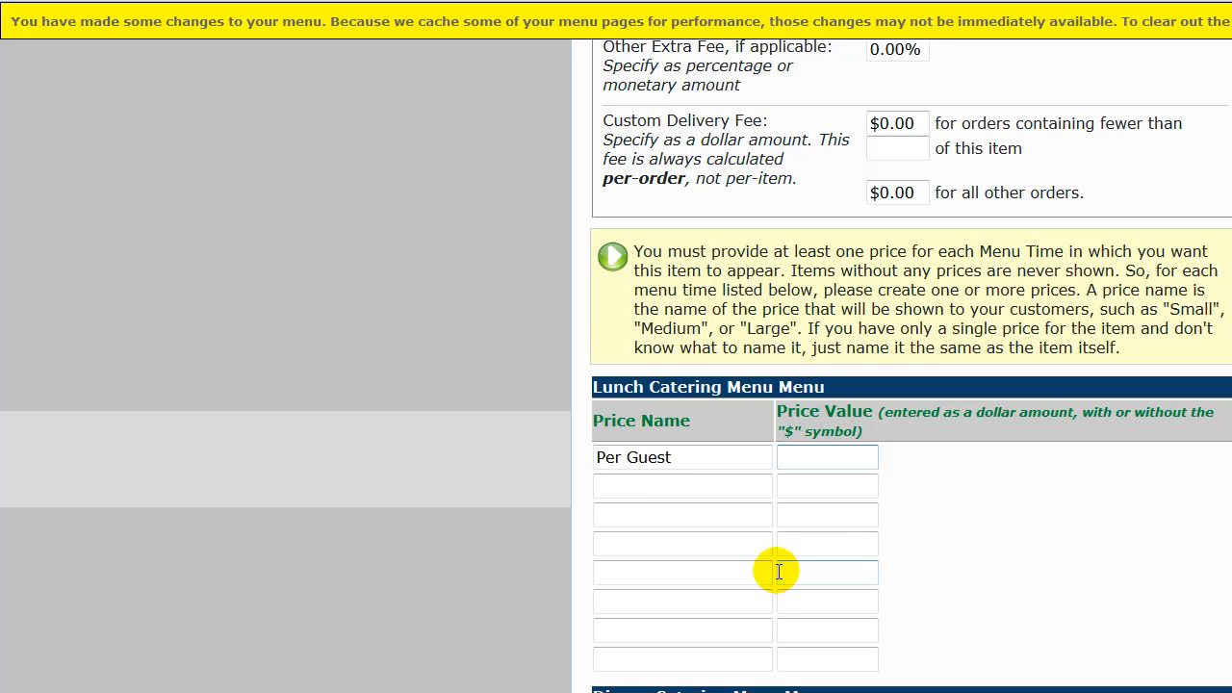
text(9.99)
scroll(991, 526, down, 3)
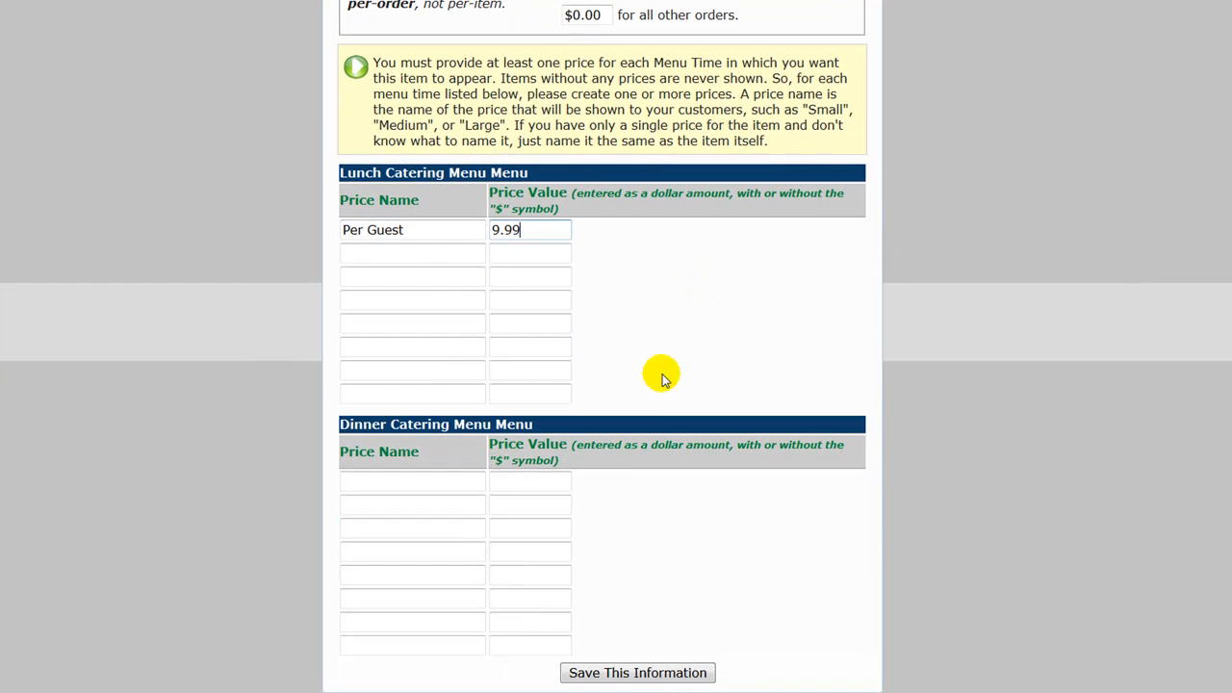
click(631, 672)
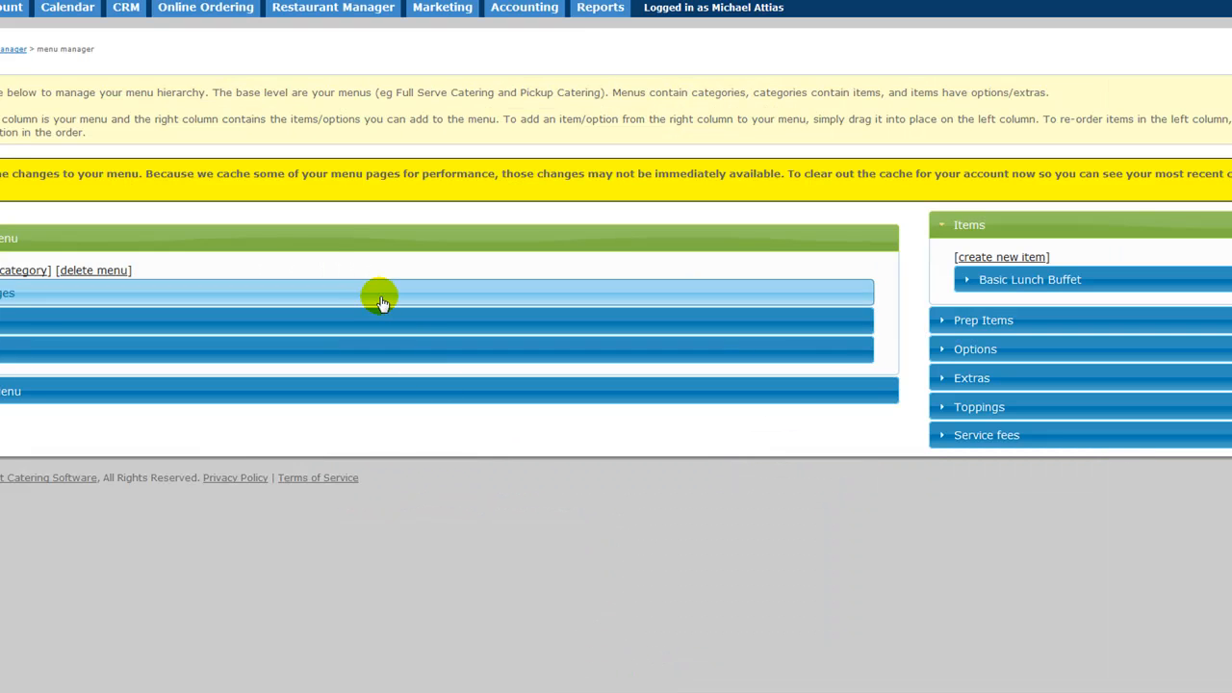
Step: Examine the Basic Lunch Buffet item's image upload dialog and its Options section
click(1021, 281)
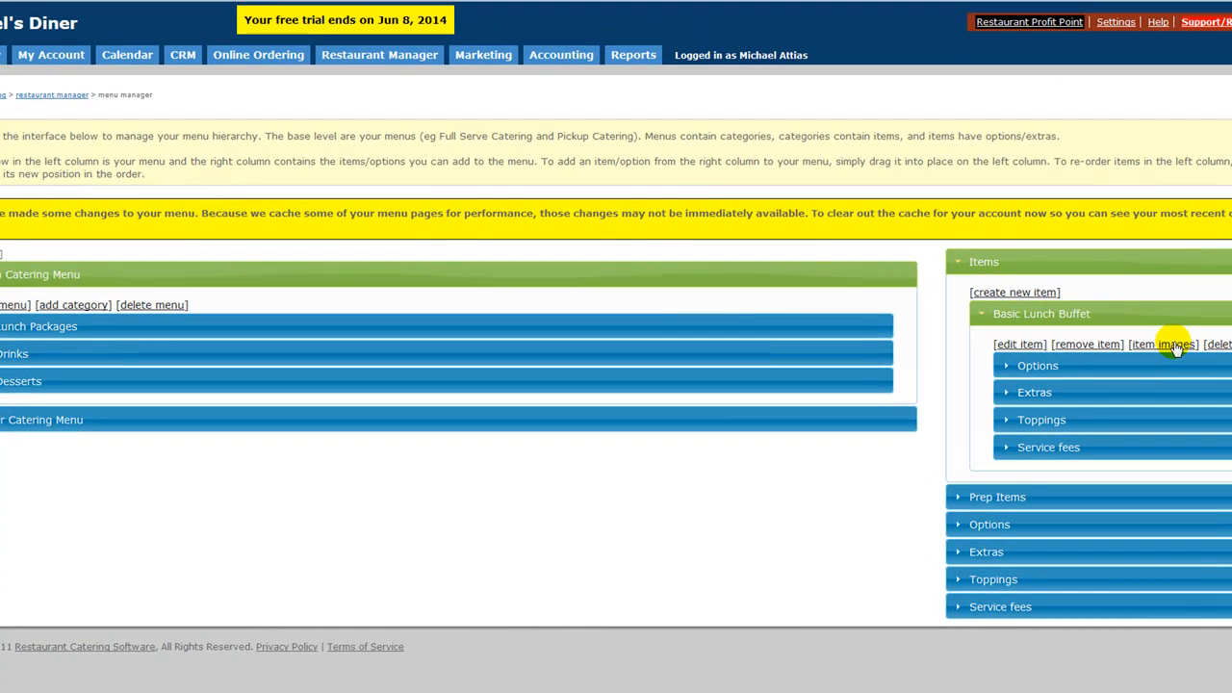
click(1174, 346)
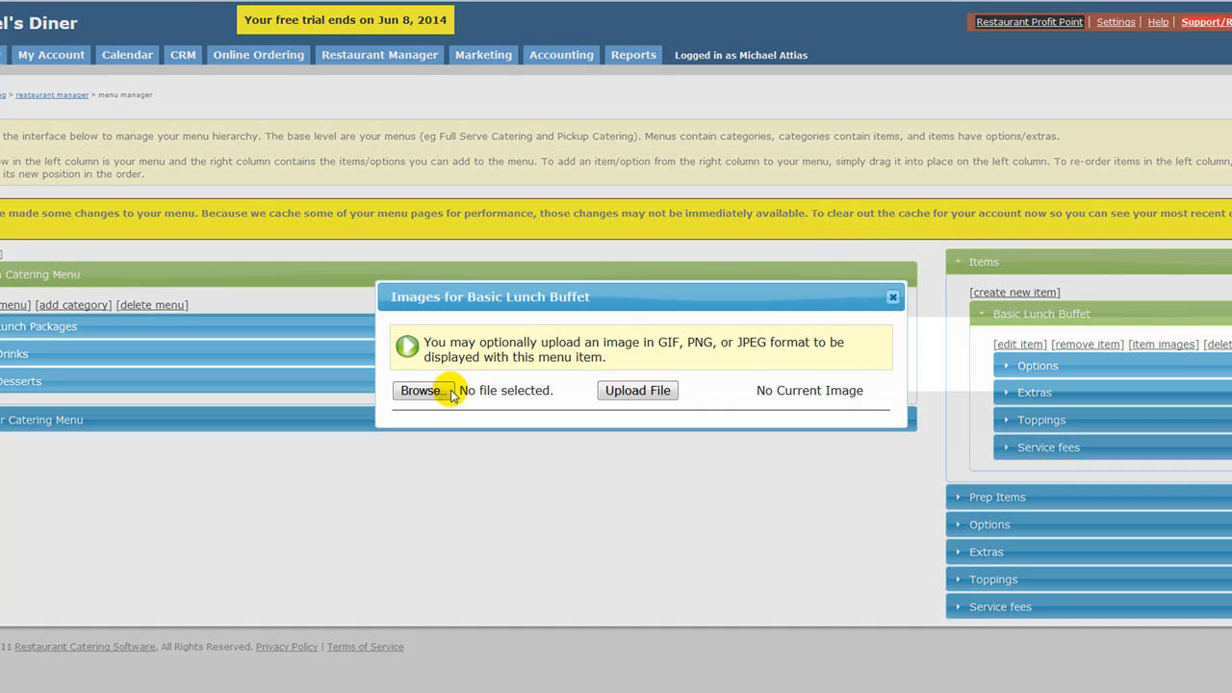
click(894, 297)
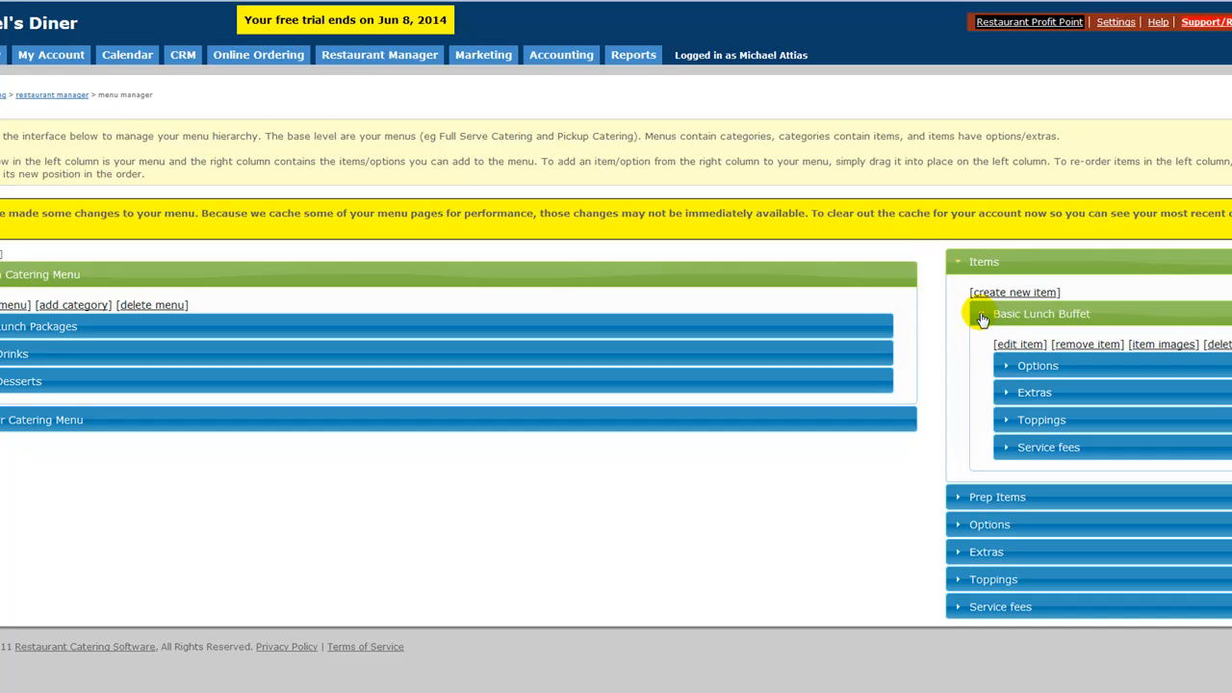
click(1020, 369)
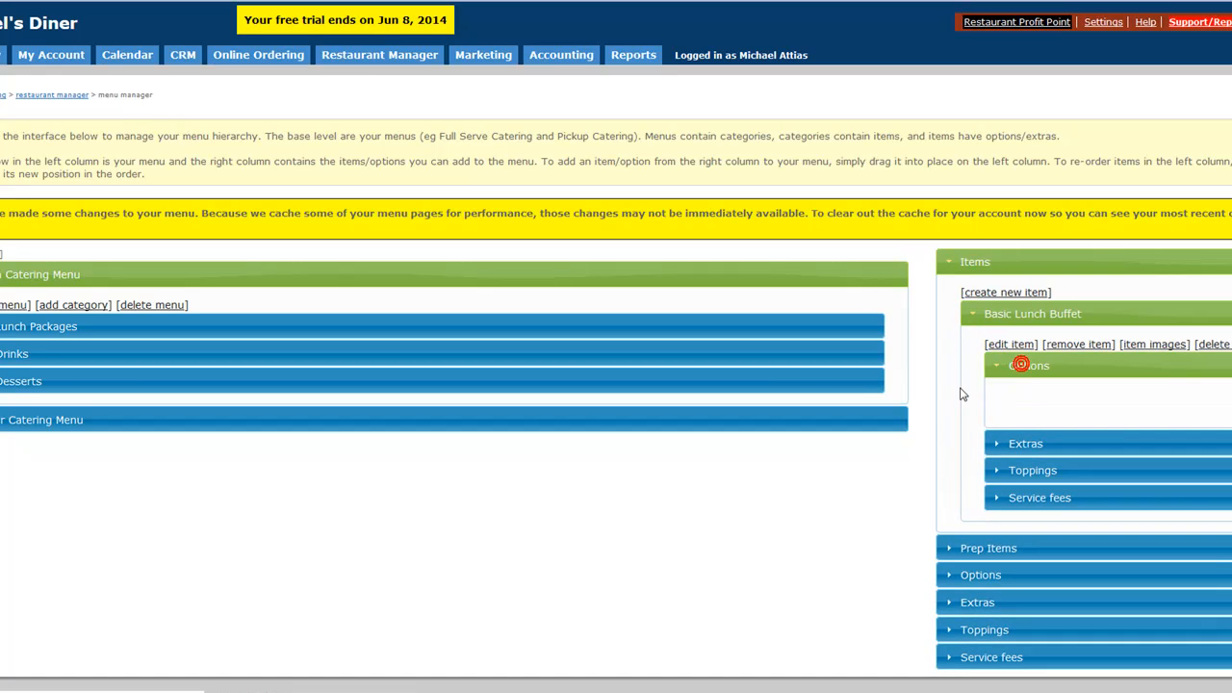
click(998, 367)
click(980, 316)
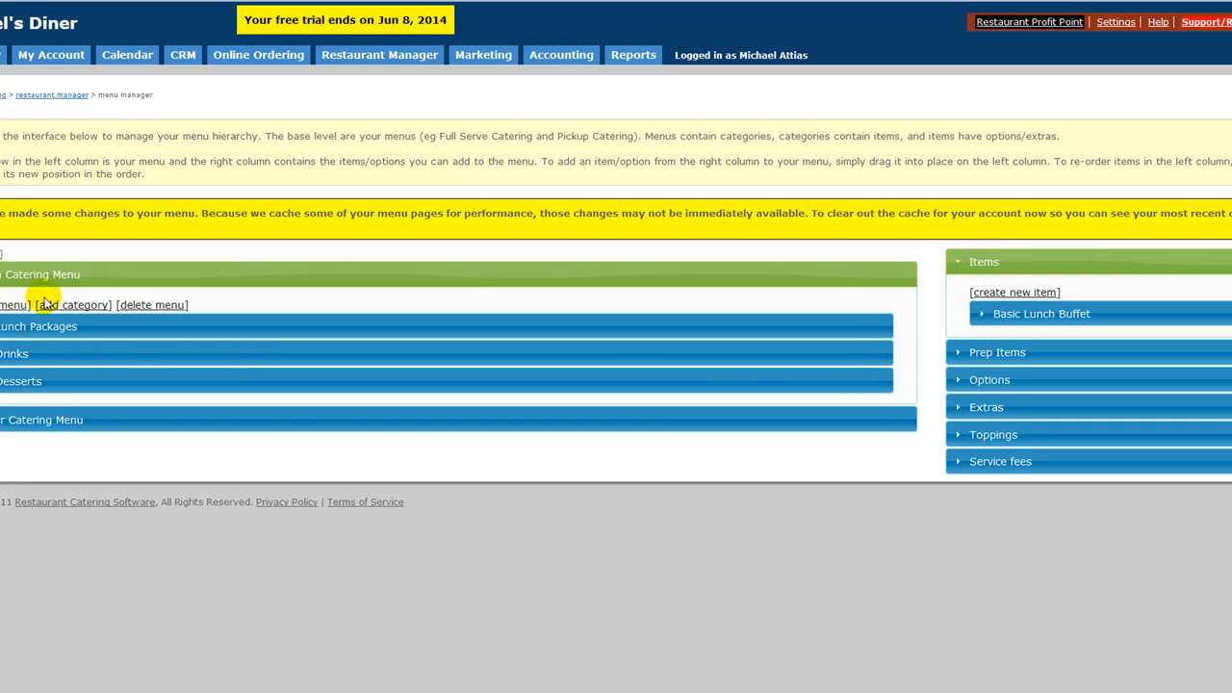
Step: Place the Basic Lunch Buffet item in the Lunch Packages category and look at its Options section there
click(50, 328)
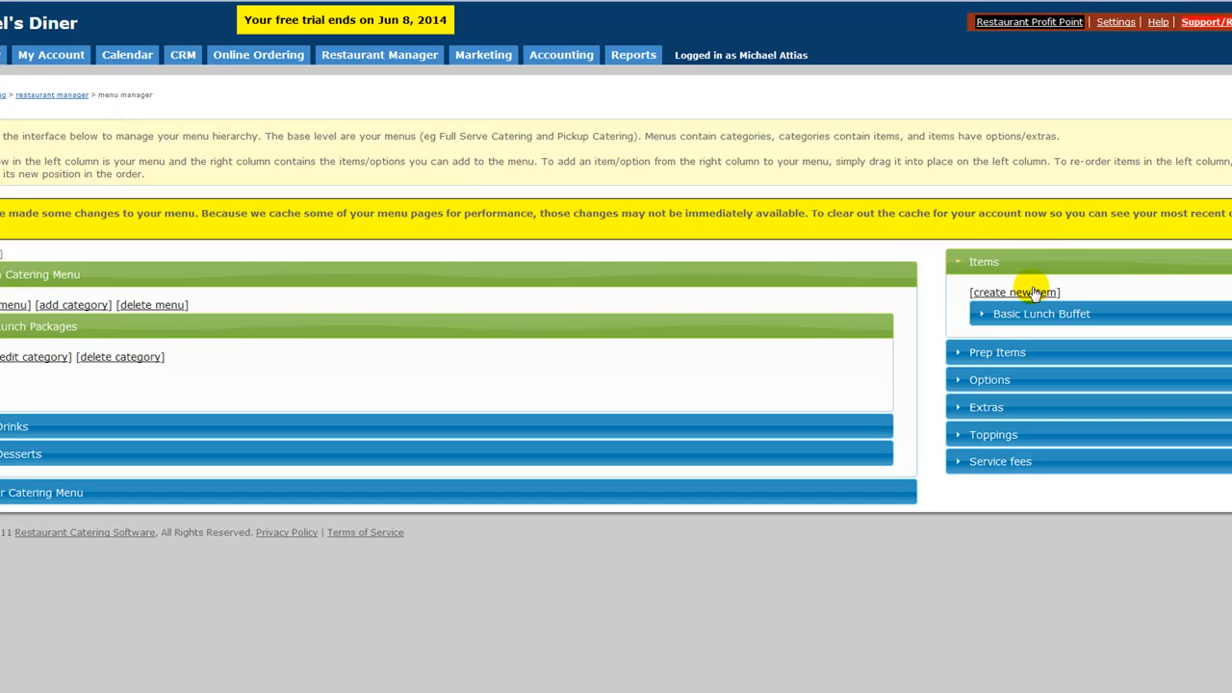
drag(1047, 316, 49, 378)
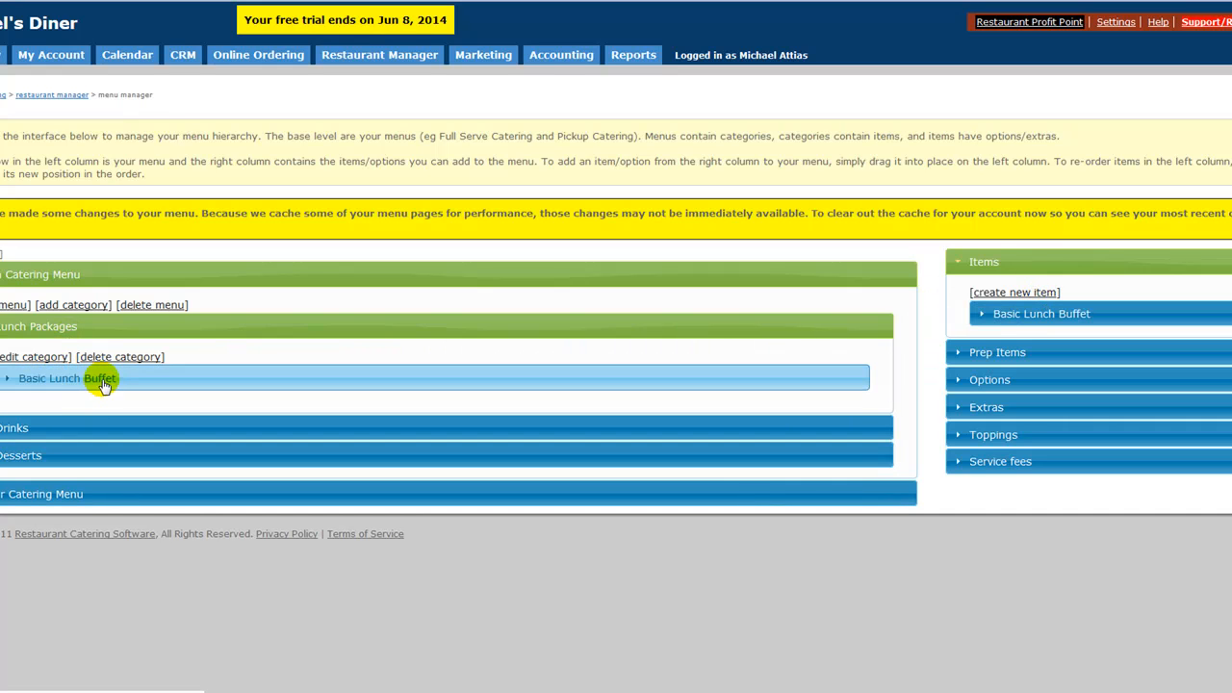
click(100, 379)
click(74, 443)
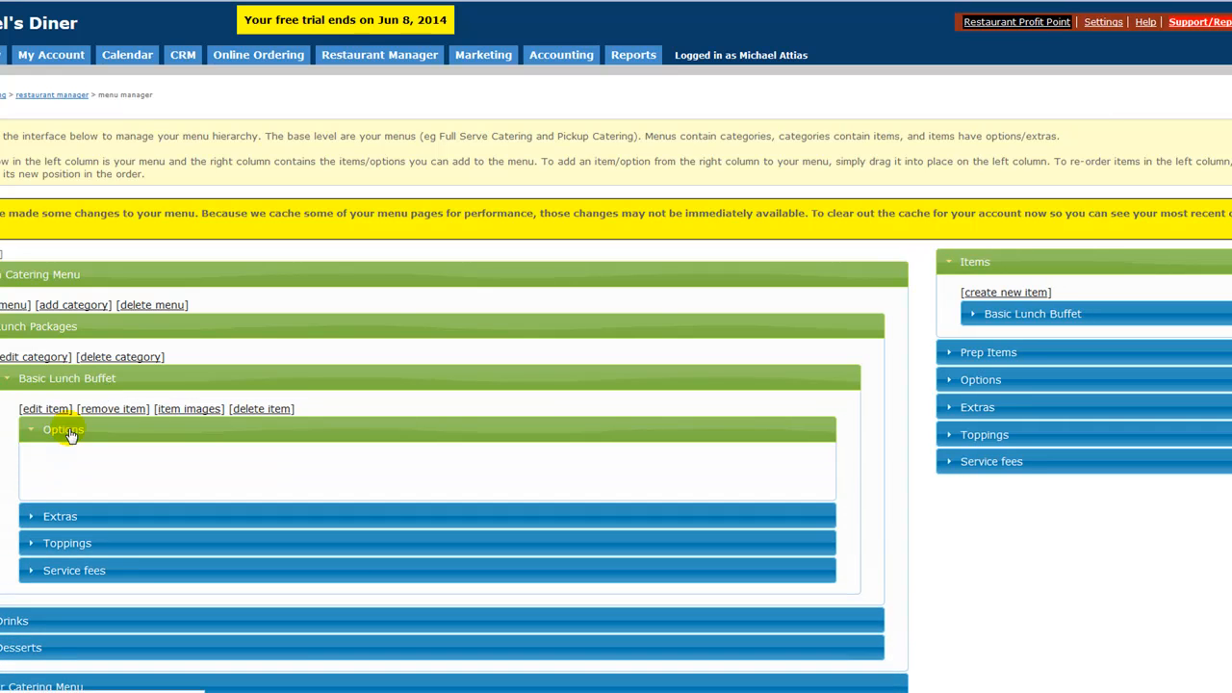
click(72, 435)
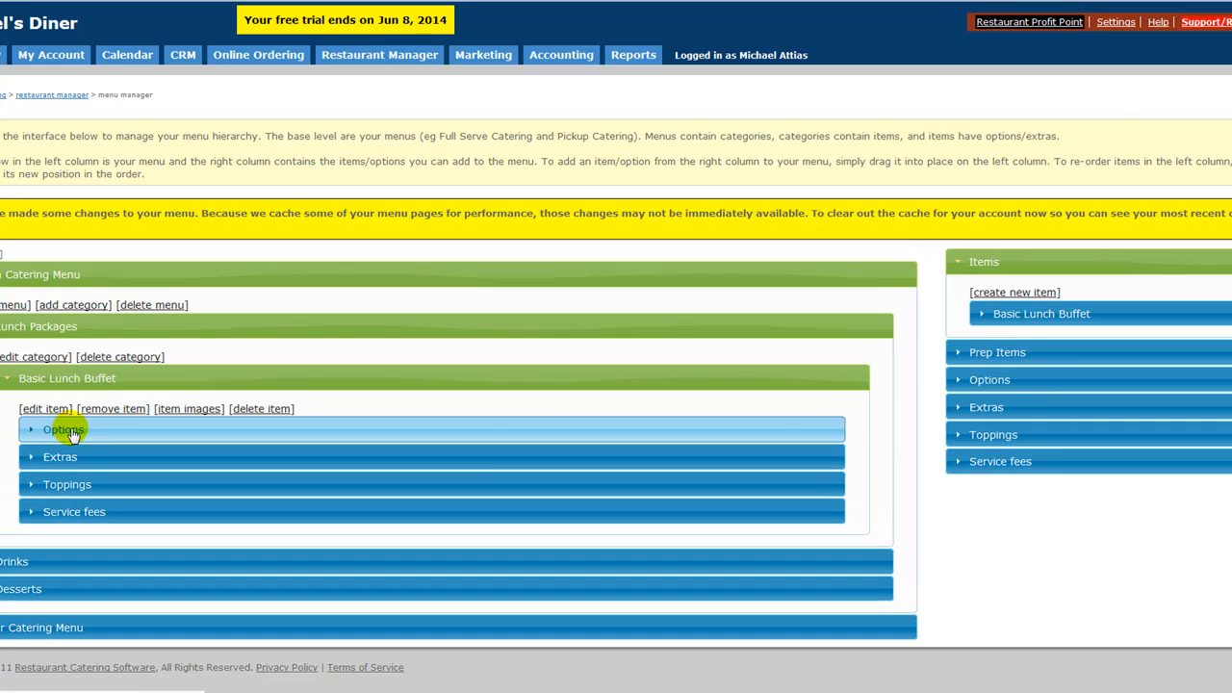
Step: Start a new option with the display name Lunch Buffet Entrees
click(990, 381)
click(997, 417)
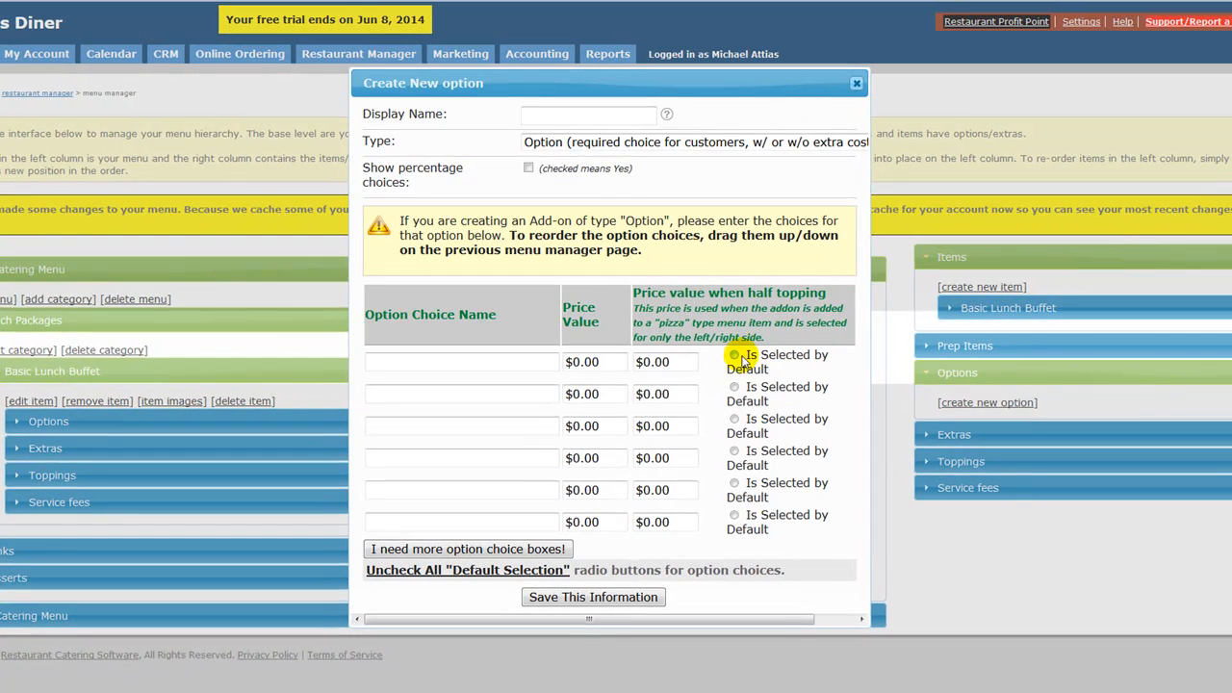
click(584, 116)
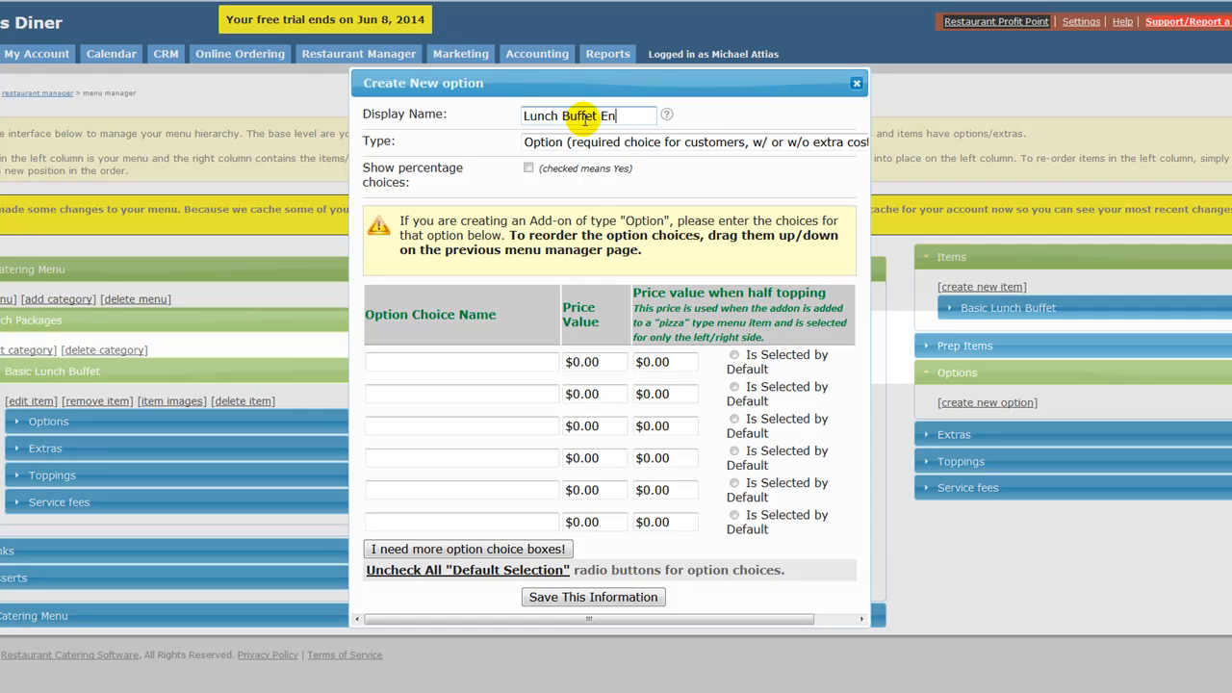
Step: Enter Roast Beef and Turkey as the first two choices of the Lunch Buffet Entrees option
click(487, 369)
click(485, 362)
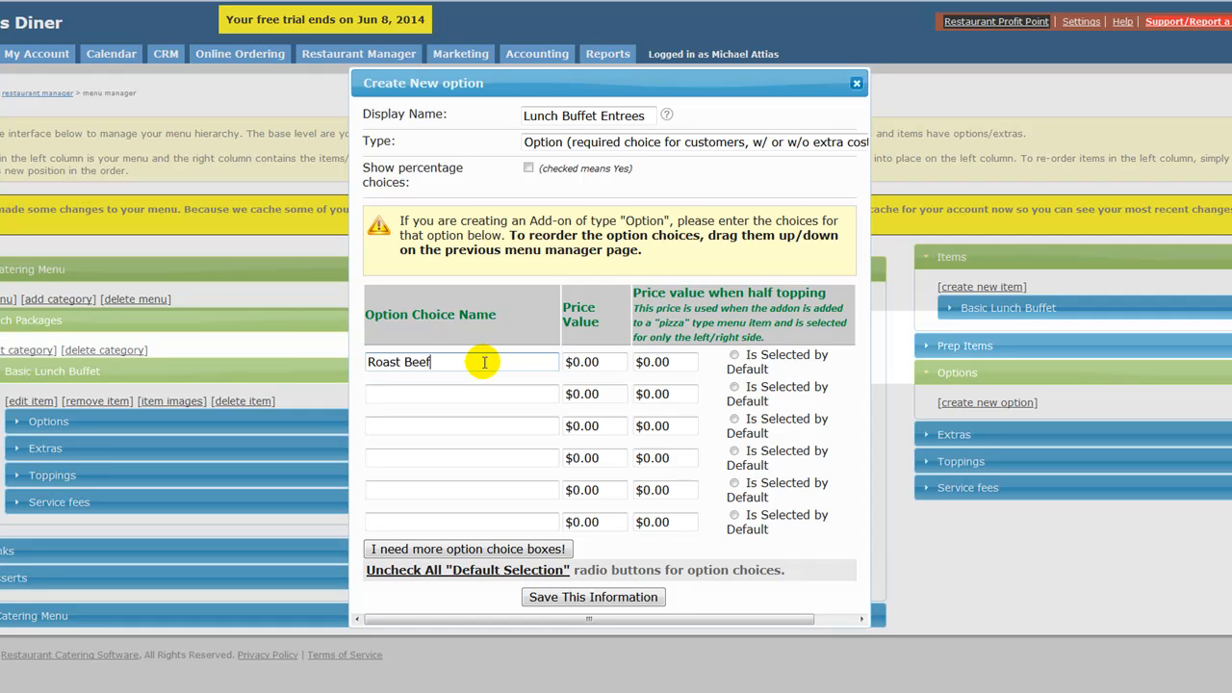
key(Tab)
key(Tab)
key(Tab)
key(Tab)
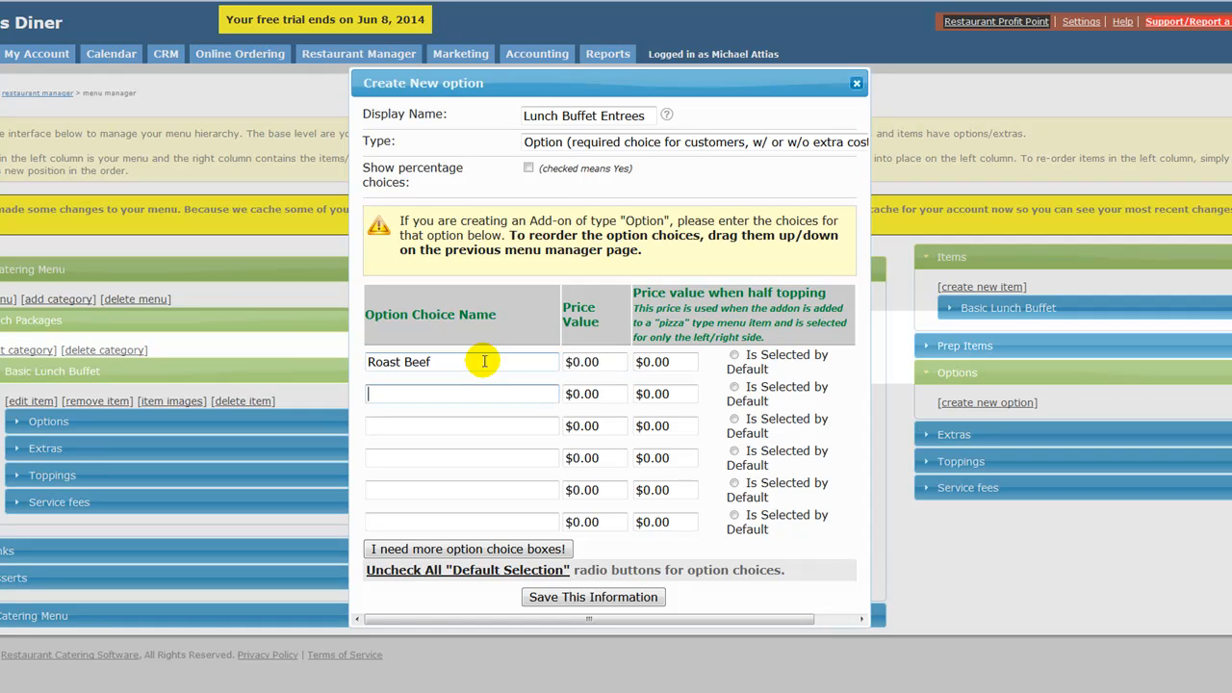
text(Tur)
key(Tab)
key(Tab)
key(Tab)
key(Tab)
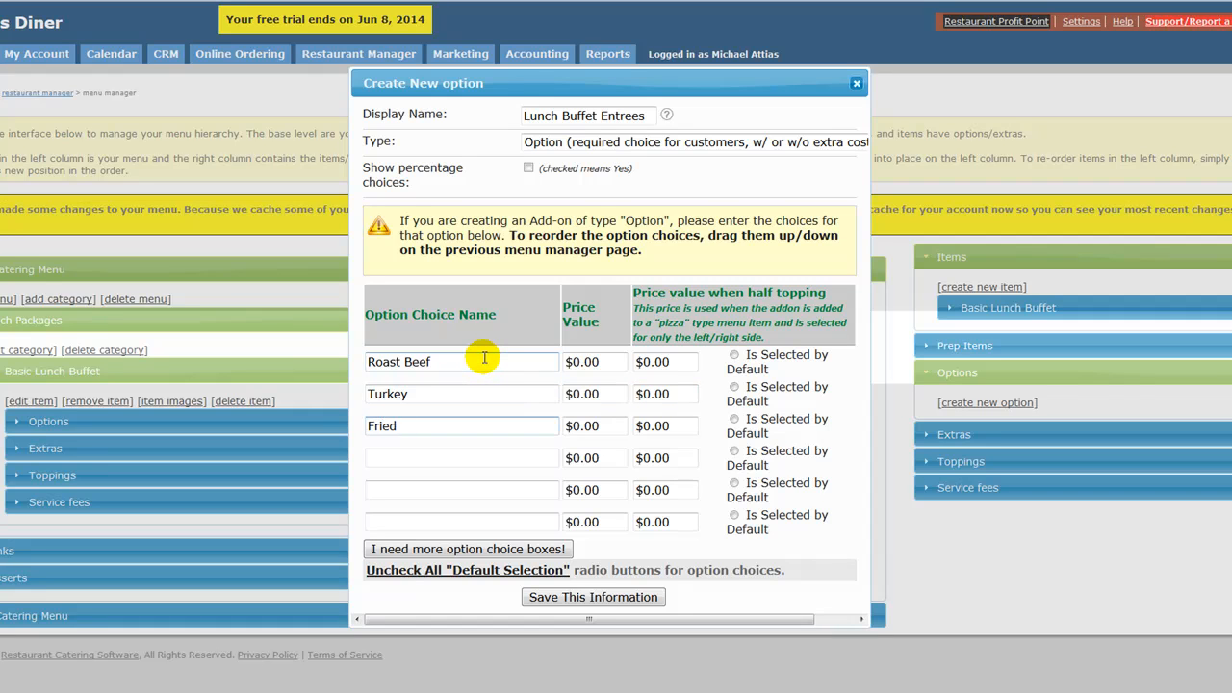
Step: Add Fried Chicken, Tilapia and Beef Tenderloin as the next choices of the Lunch Buffet Entrees option
text(Fried Chicken)
key(Tab)
key(Tab)
key(Tab)
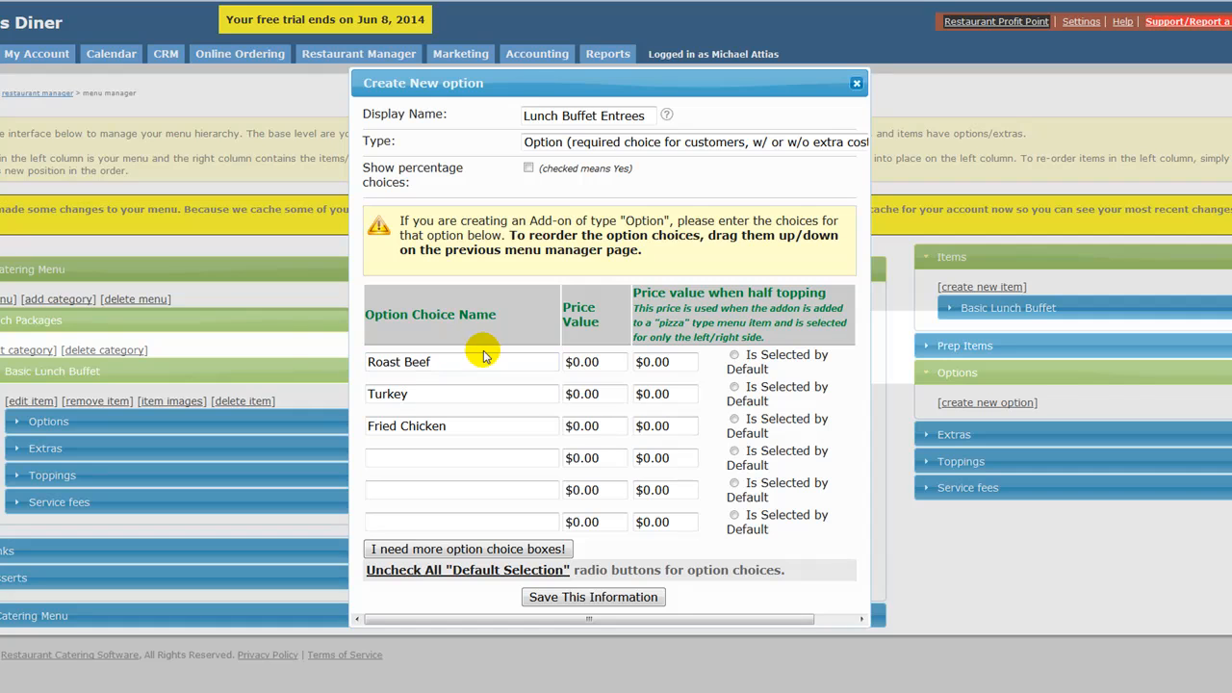
key(Tab)
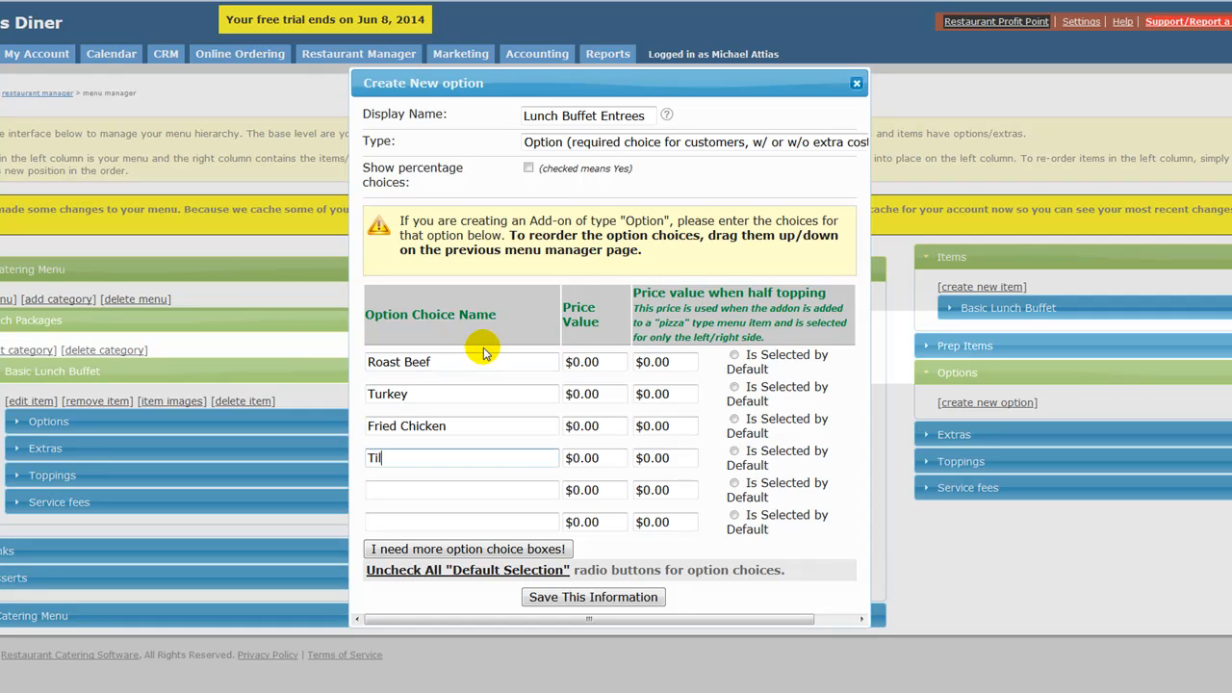
key(Tab)
key(Tab)
key(Tab)
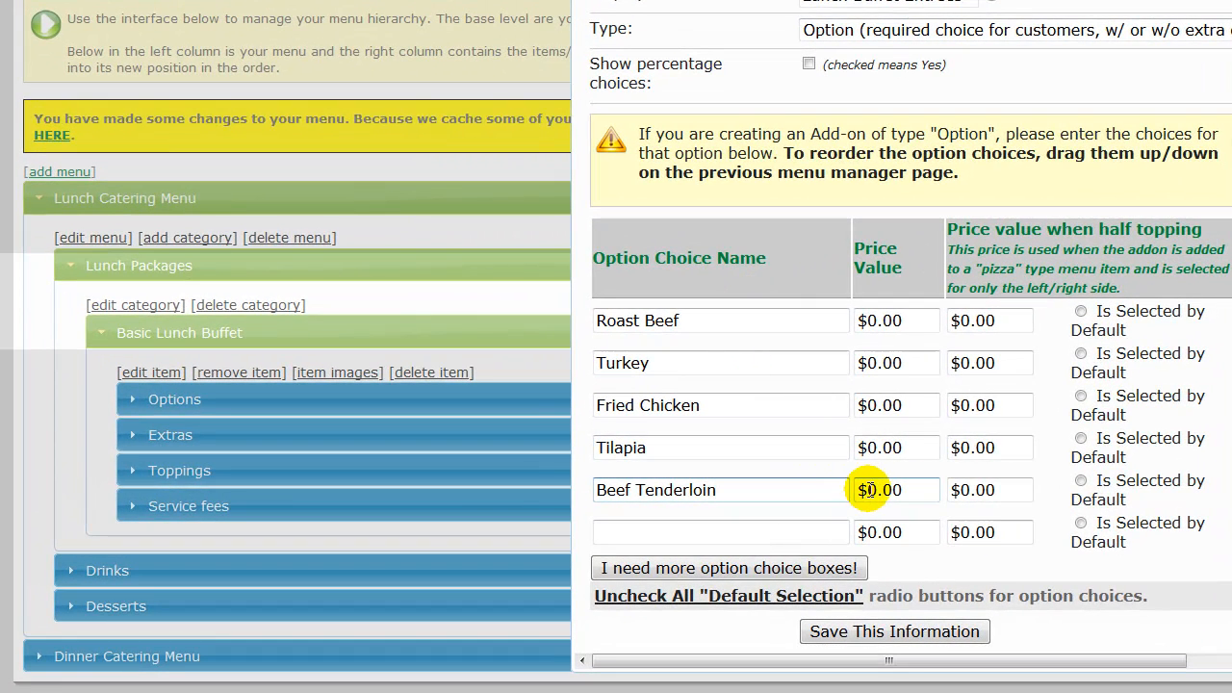
Step: Set the Beef Tenderloin choice's price value to $3.00 and save the new option
click(869, 490)
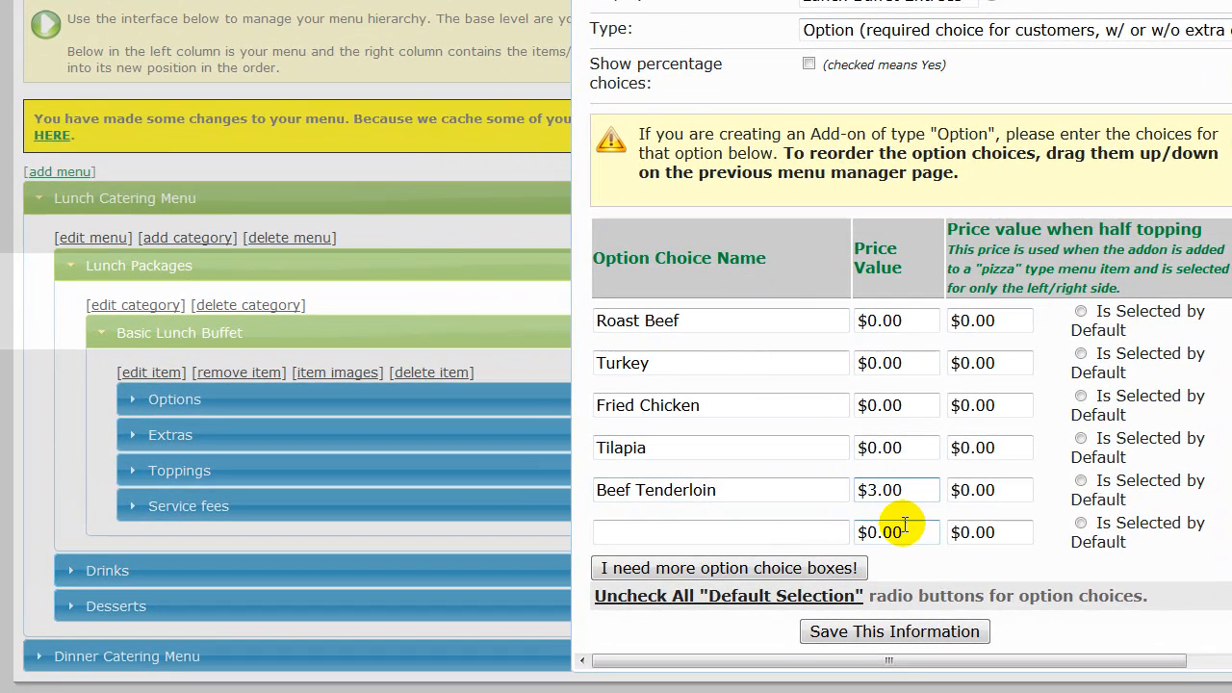
click(874, 632)
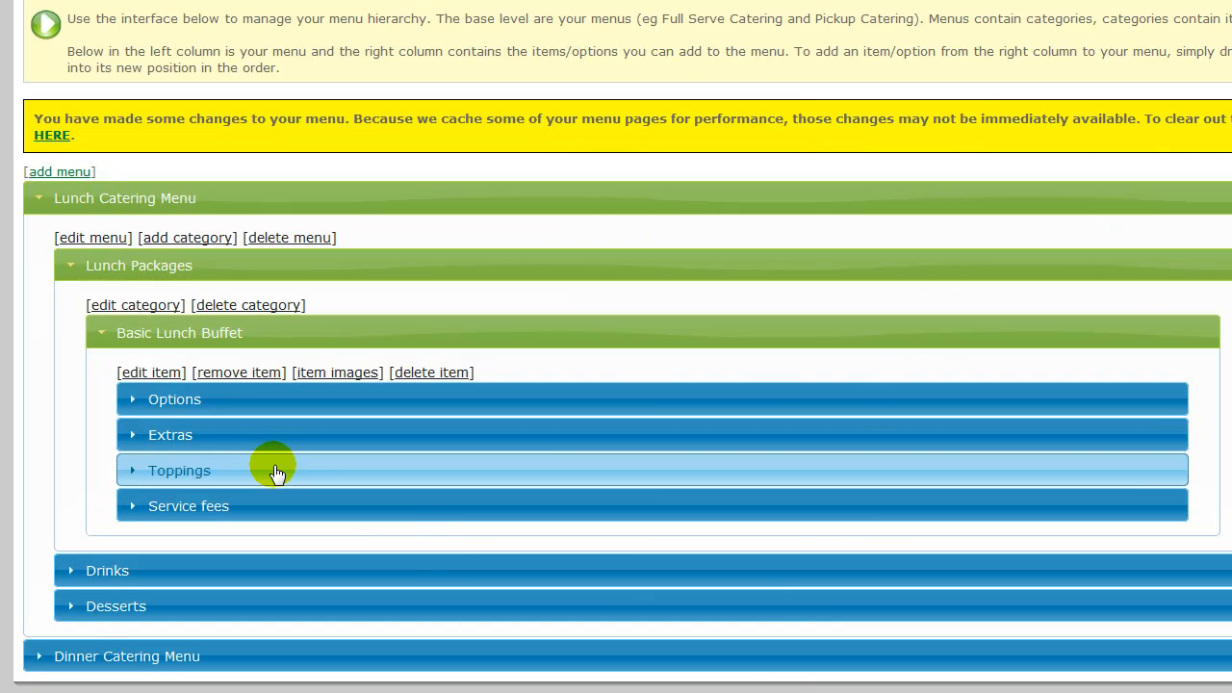
Step: Assign the Lunch Buffet Entrees option to the Basic Lunch Buffet item's options
click(174, 400)
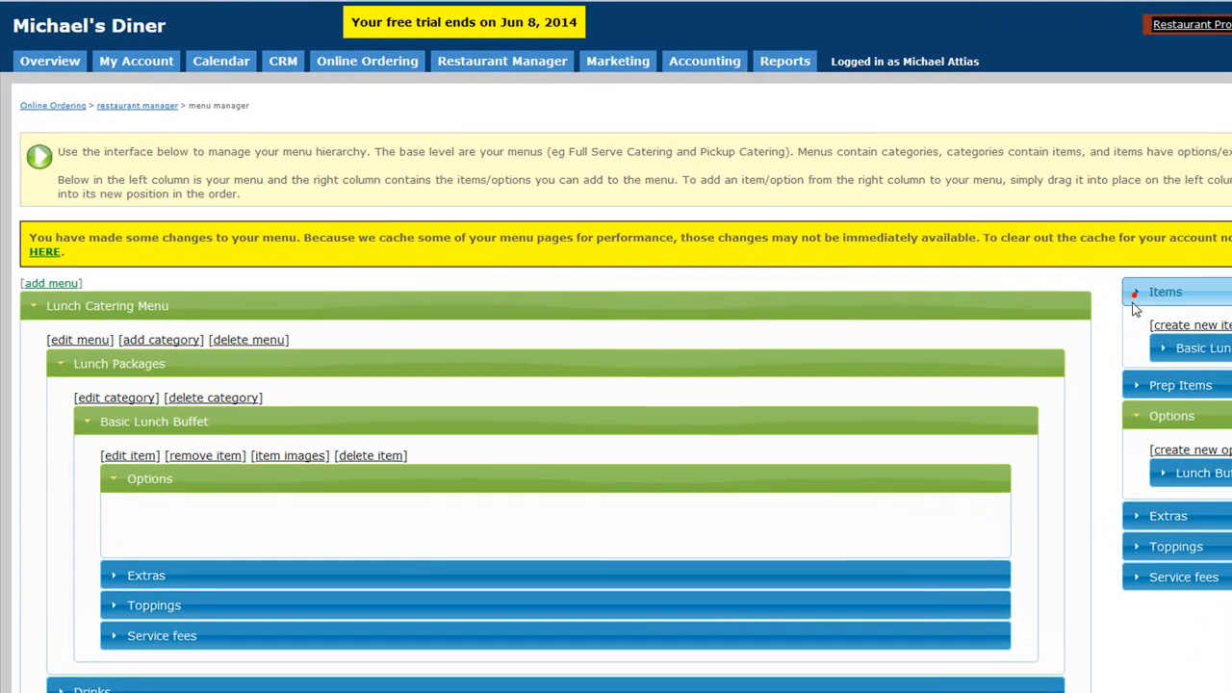
click(1057, 287)
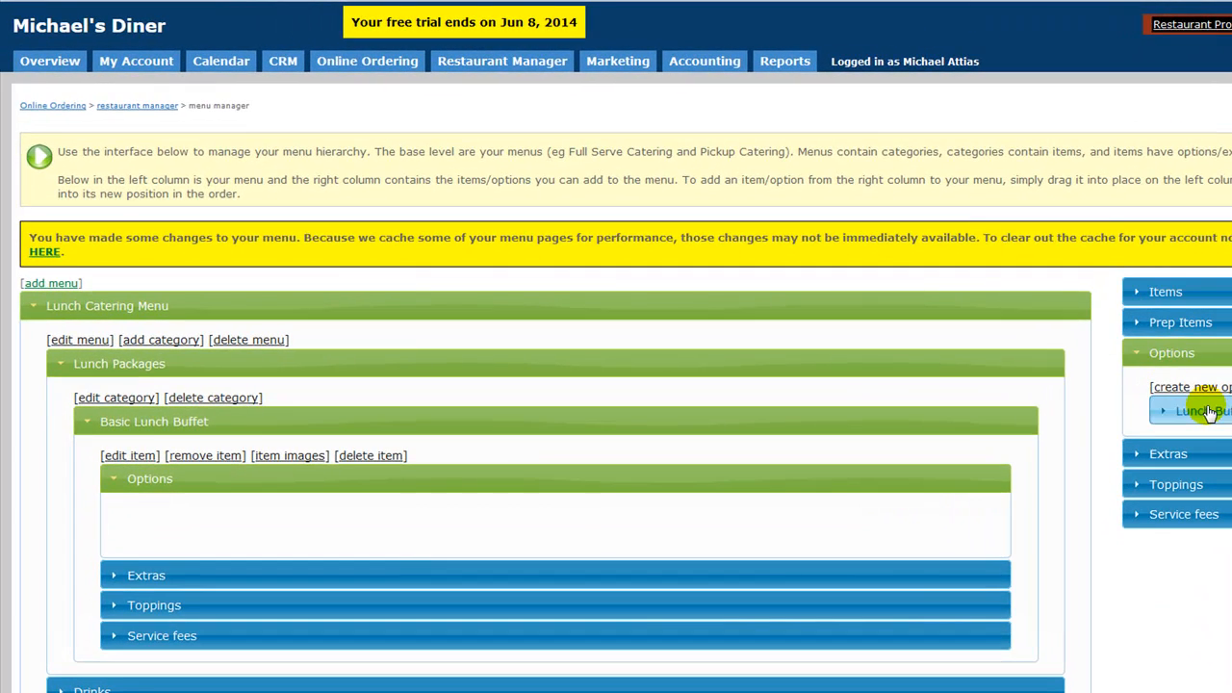
drag(1208, 412, 178, 525)
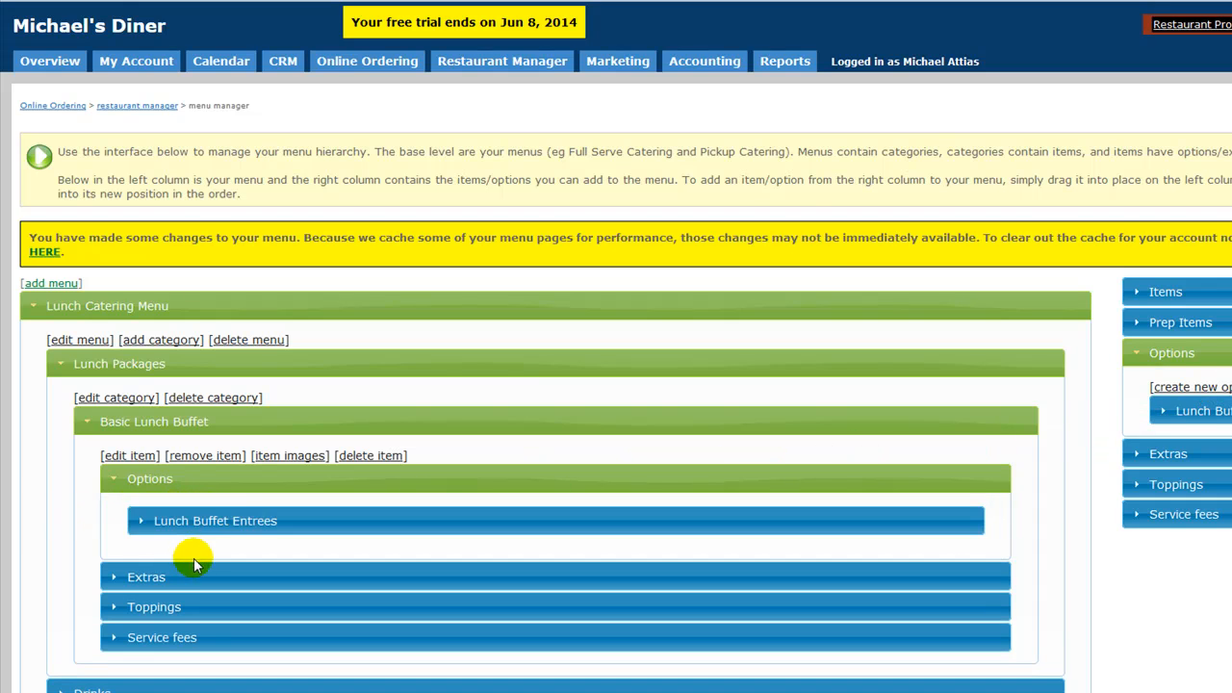
Step: Set the multiplicity factor of Lunch Buffet Entrees in Basic Lunch Buffet to 2, save it and collapse the option
click(243, 526)
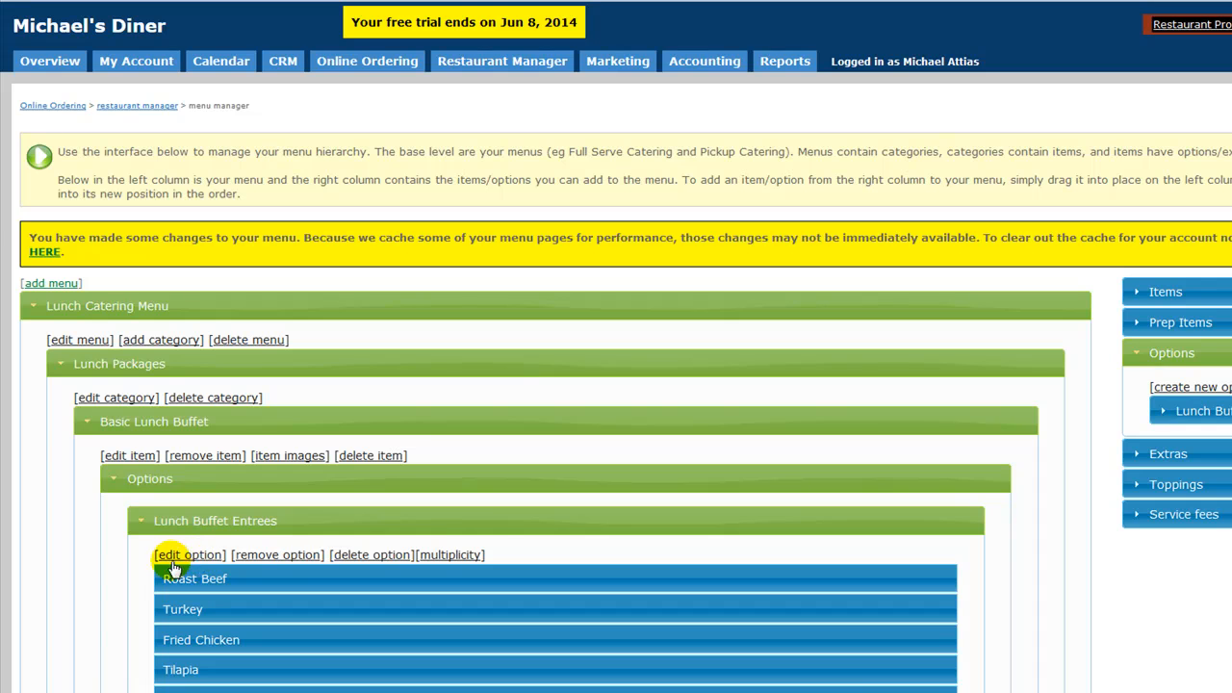
click(450, 556)
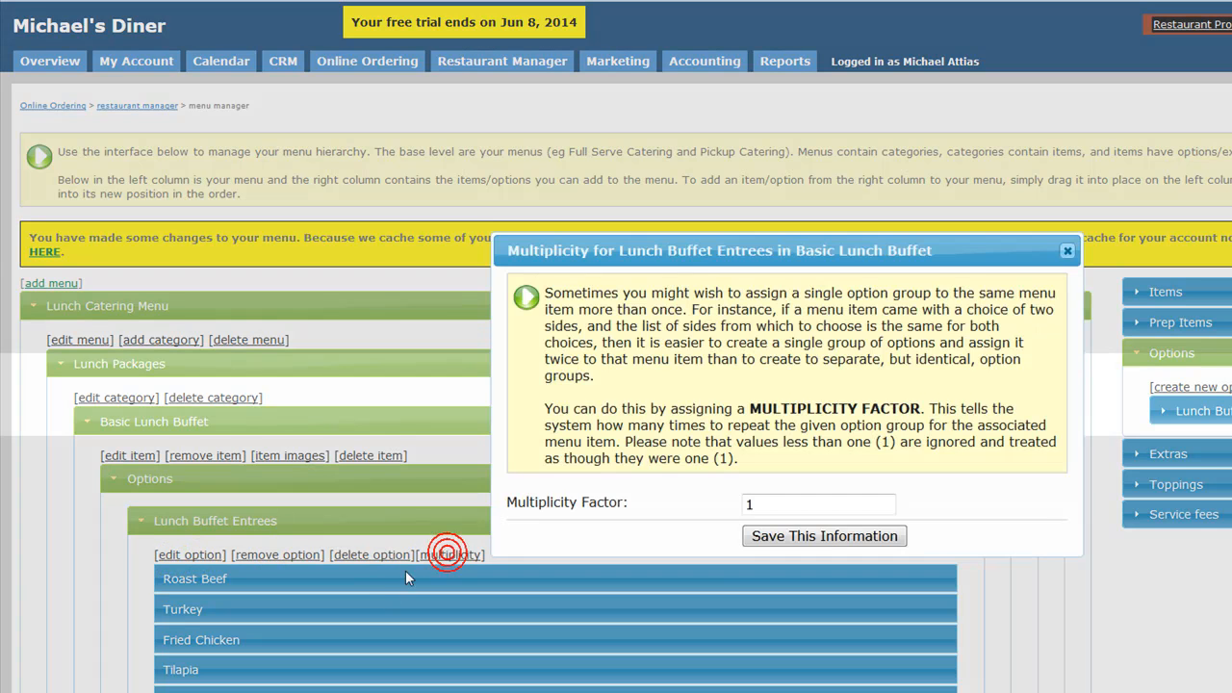
drag(772, 502, 705, 500)
text(2)
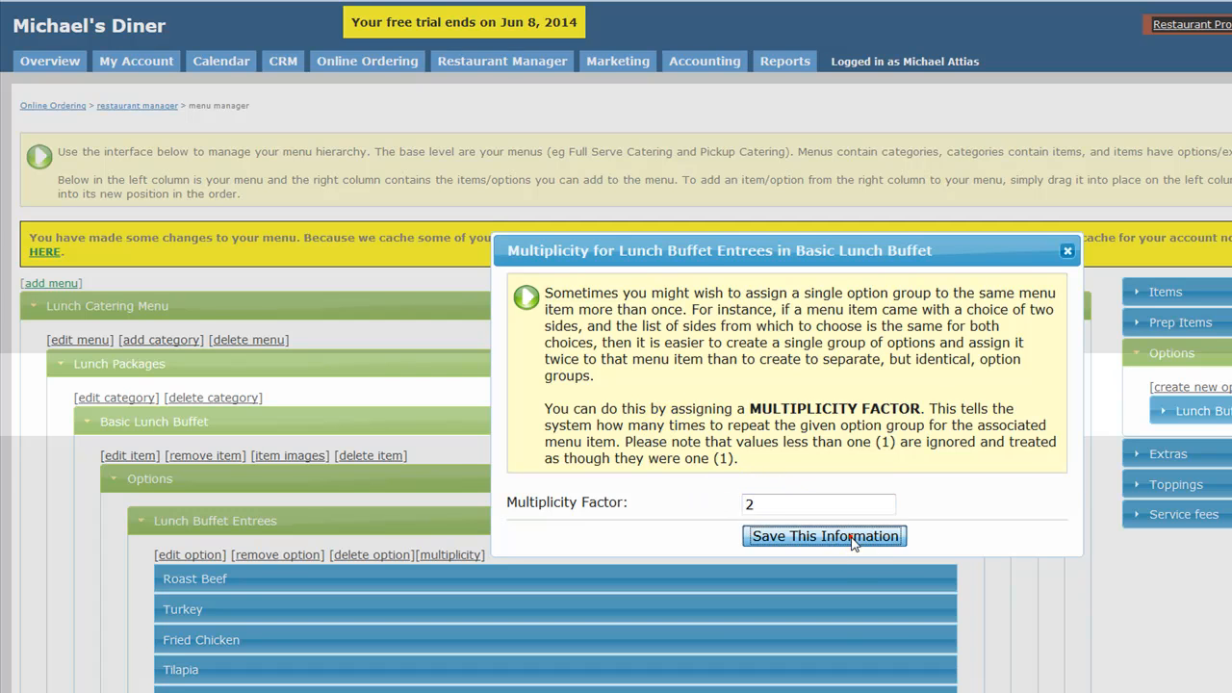
click(848, 536)
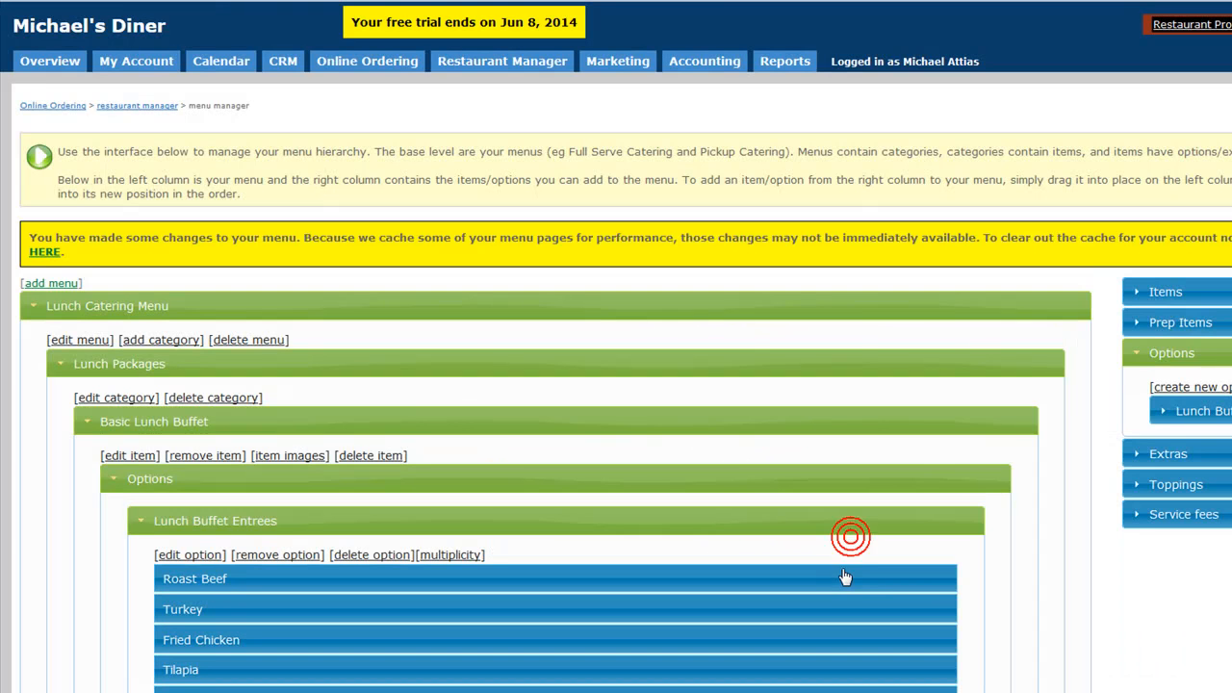
click(135, 521)
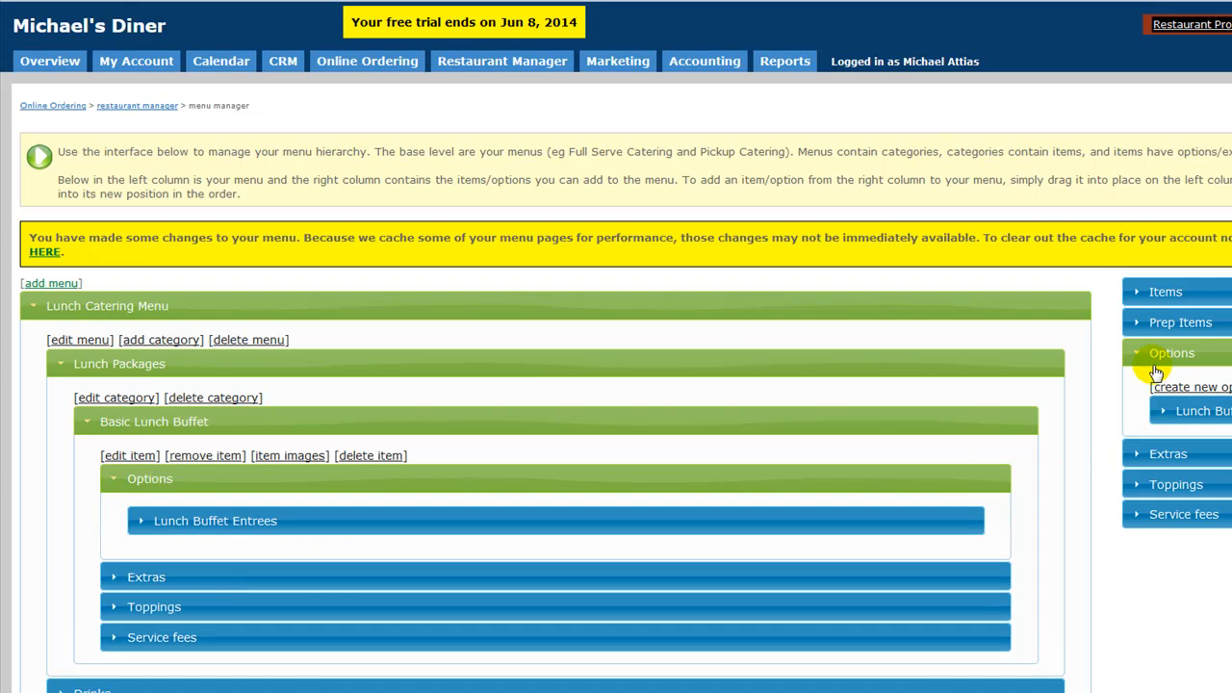
Step: Start a new option with the display name Lunch Buffet Side Choice
click(1182, 389)
click(748, 133)
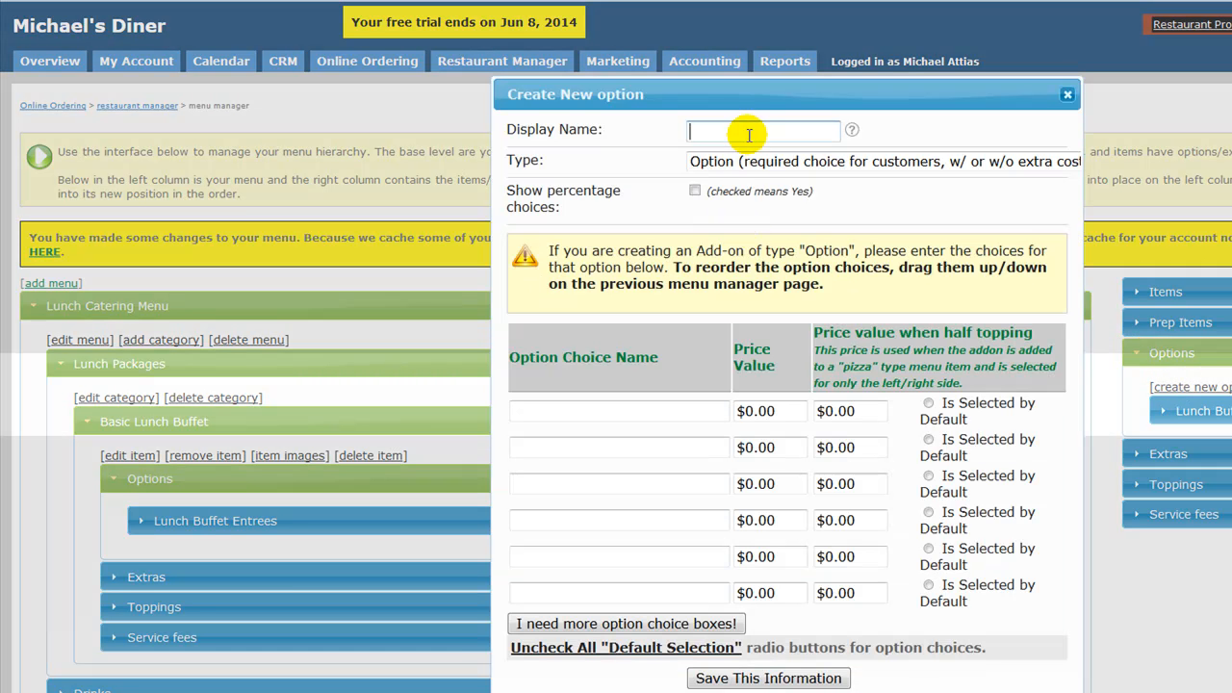
text(Lunch B)
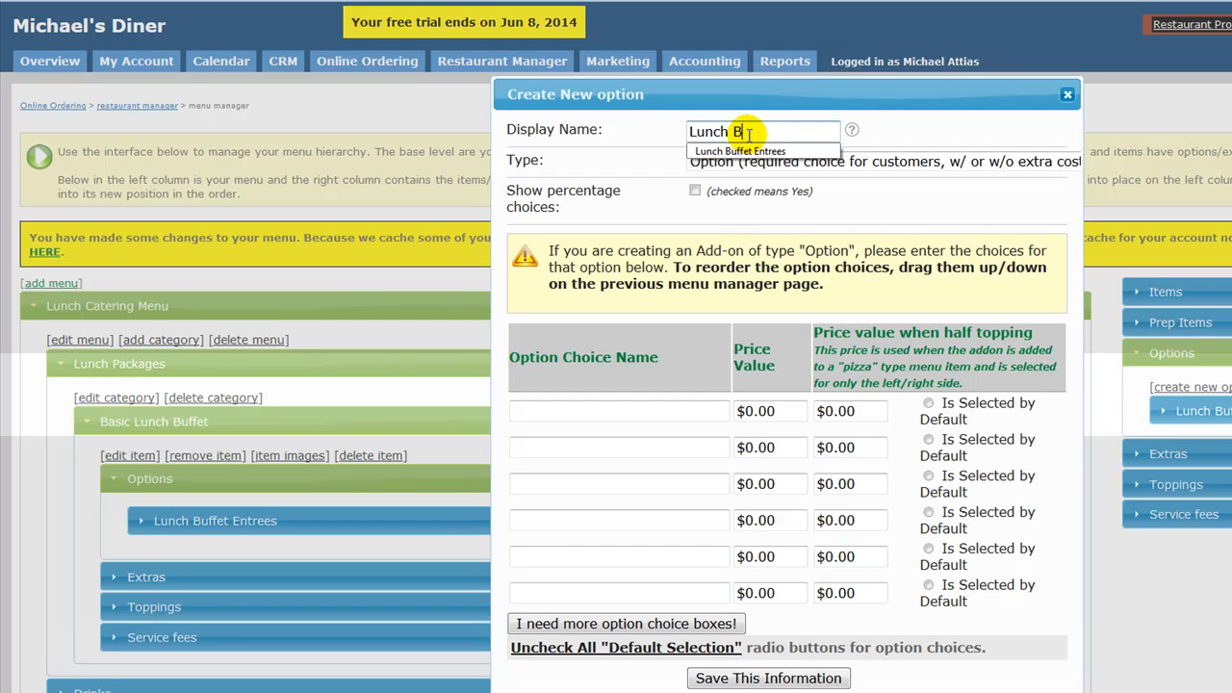
text(uffet Side)
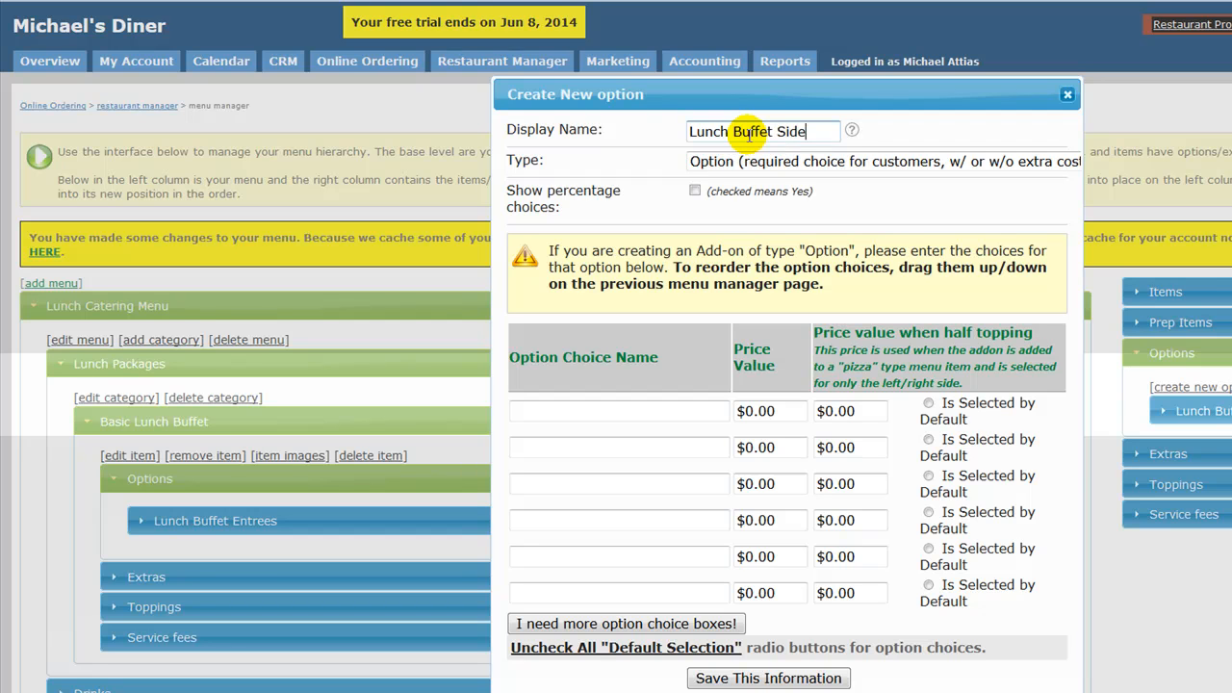
text( Choice)
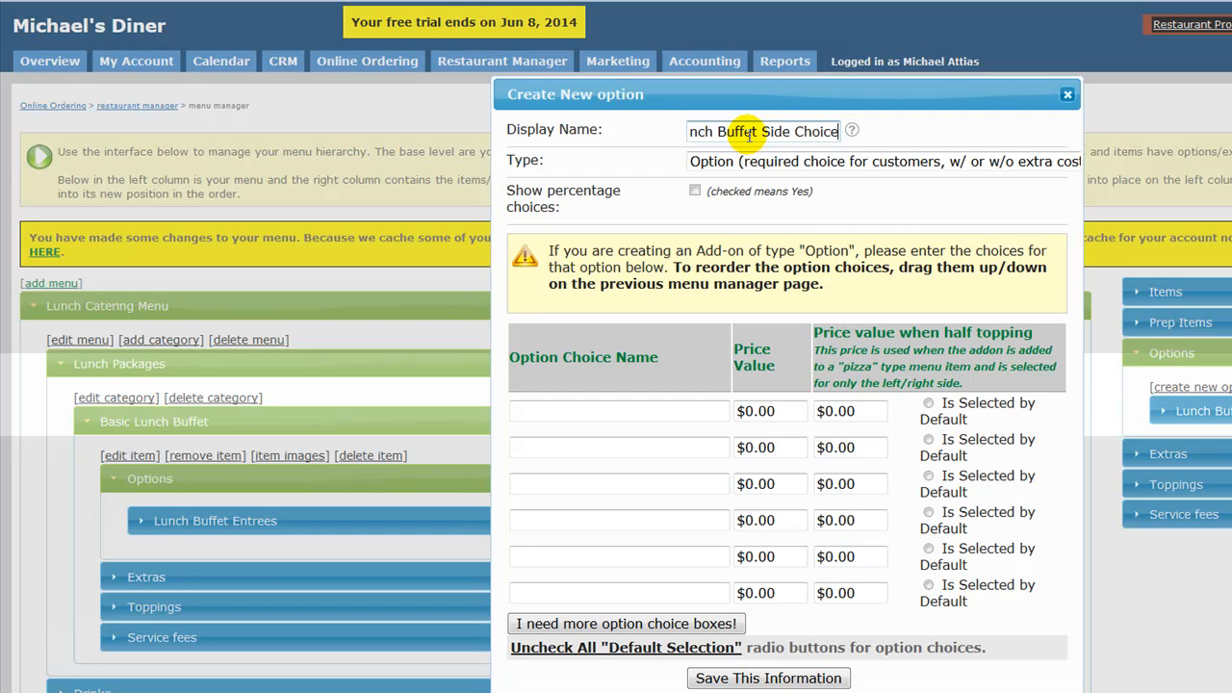
Step: Enter Rice and Mashed Potatoes as the first two choices of the Lunch Buffet Side Choice option
click(647, 413)
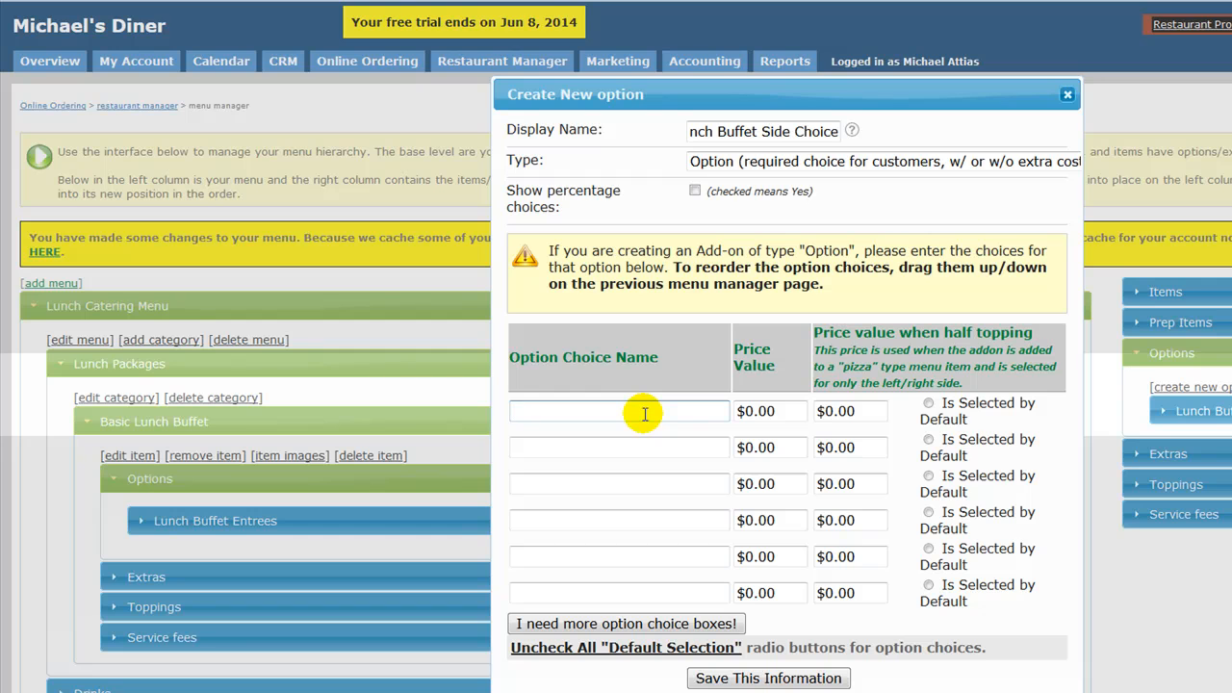
text(Rice)
key(Tab)
key(Tab)
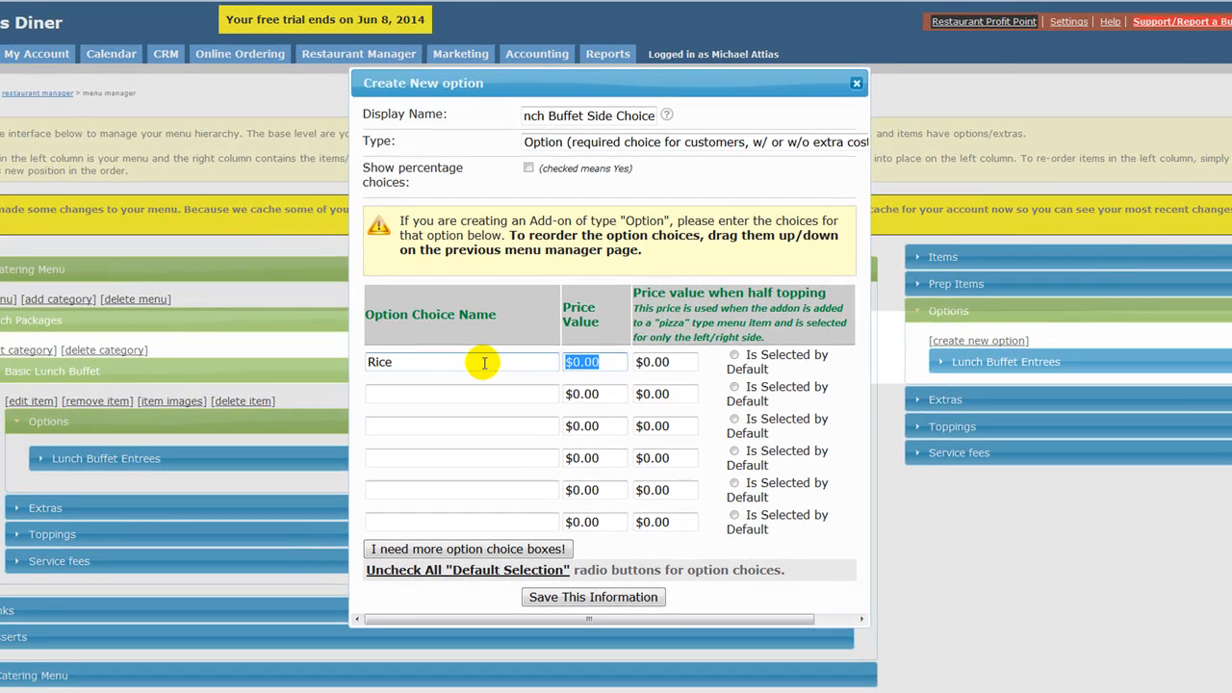
key(Tab)
key(Tab)
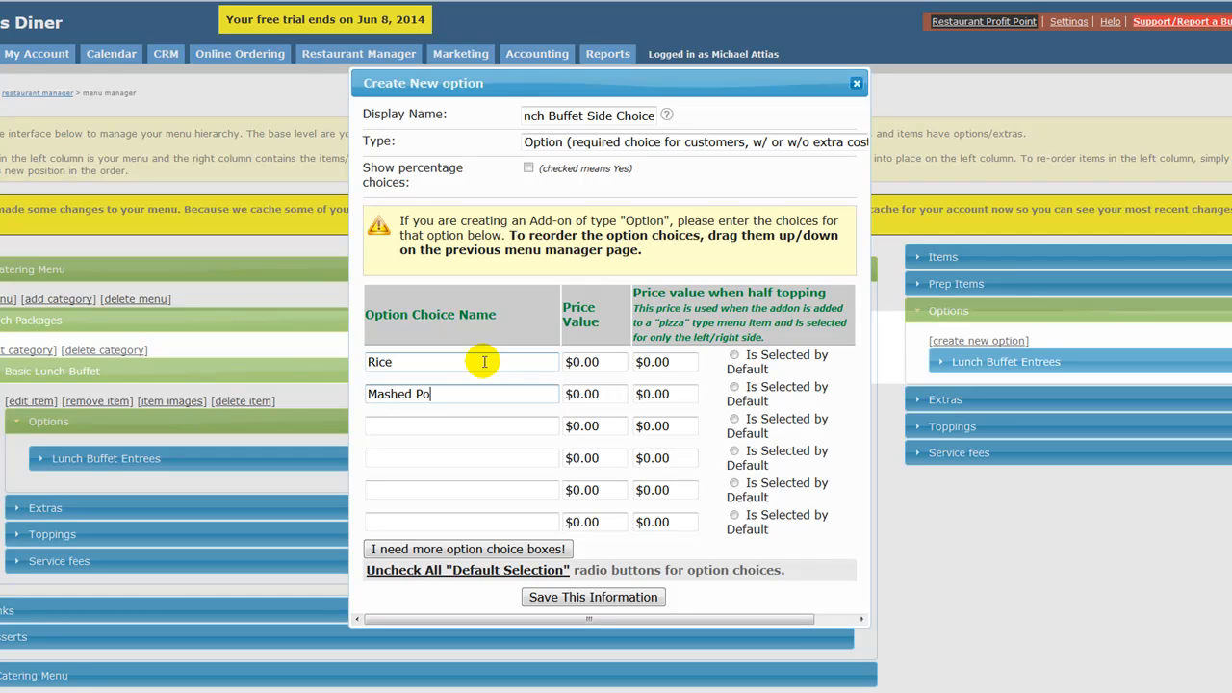
key(Tab)
key(Tab)
key(Tab)
key(Tab)
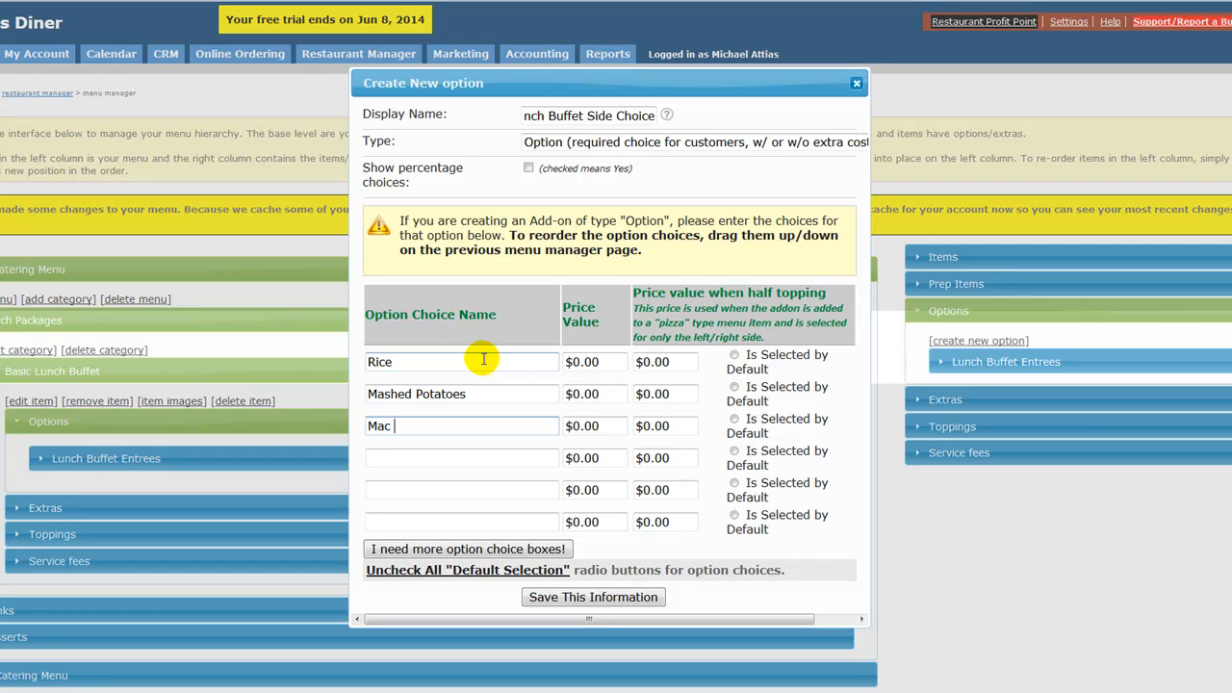
Step: Add the choices Mac & Cheese with a price value of $0.50 and Veggie Blend, and save the new option
text(Mac & Cheese)
key(Tab)
key(End)
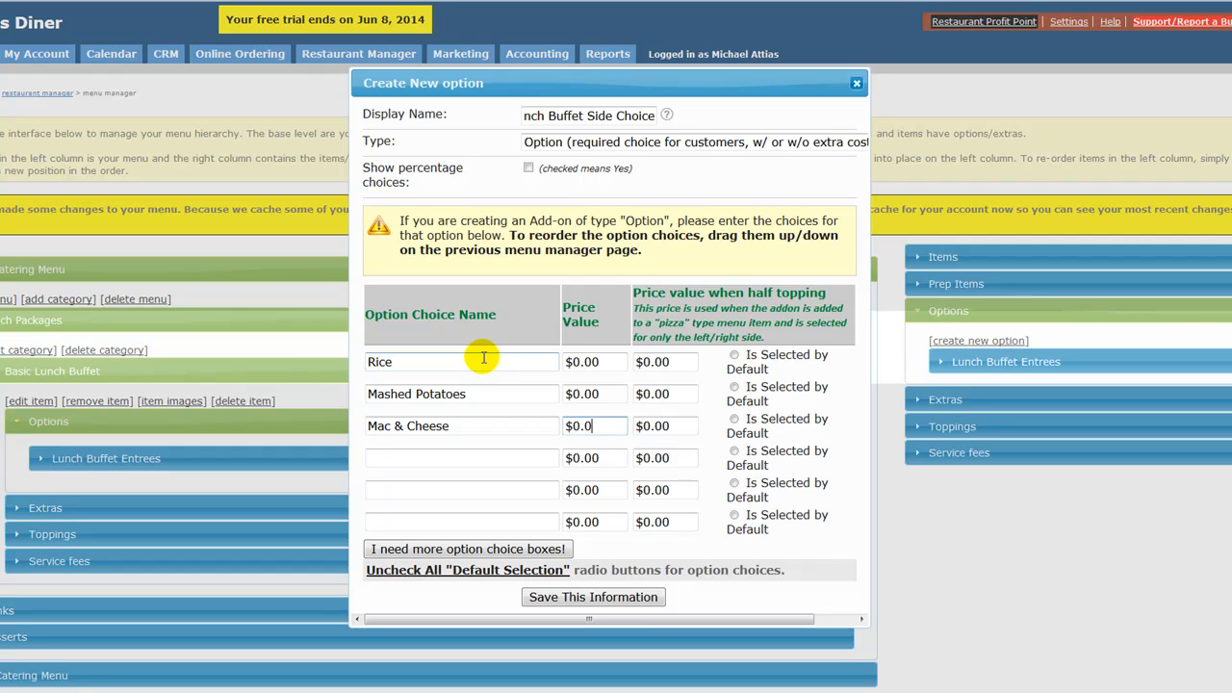
text(50)
key(Tab)
key(Tab)
key(Tab)
text(Veg)
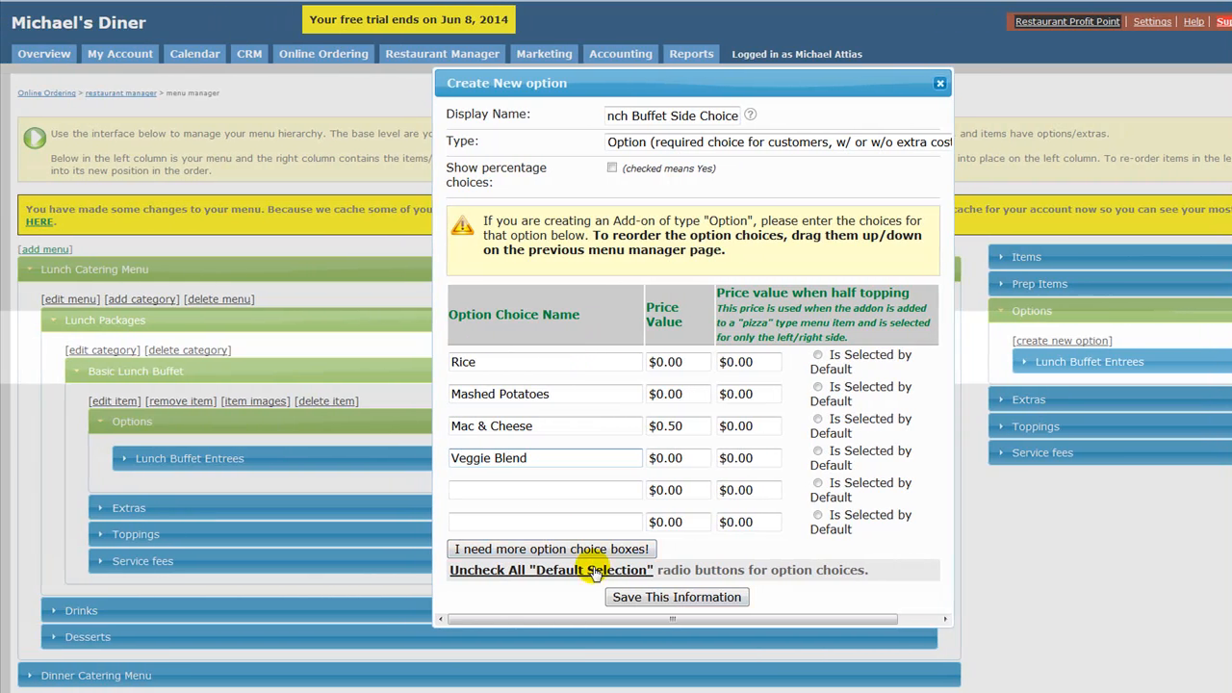
click(631, 598)
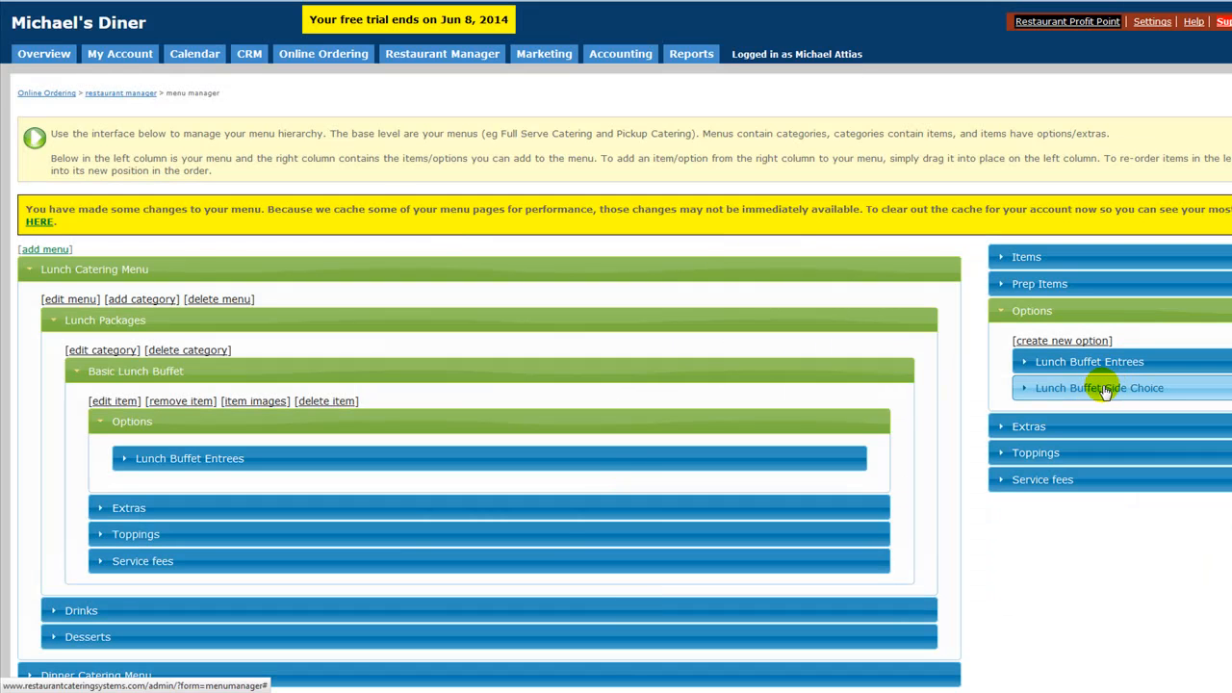
Step: Assign Lunch Buffet Side Choice to the Basic Lunch Buffet item's options and save its multiplicity factor as 2
drag(1105, 387, 201, 492)
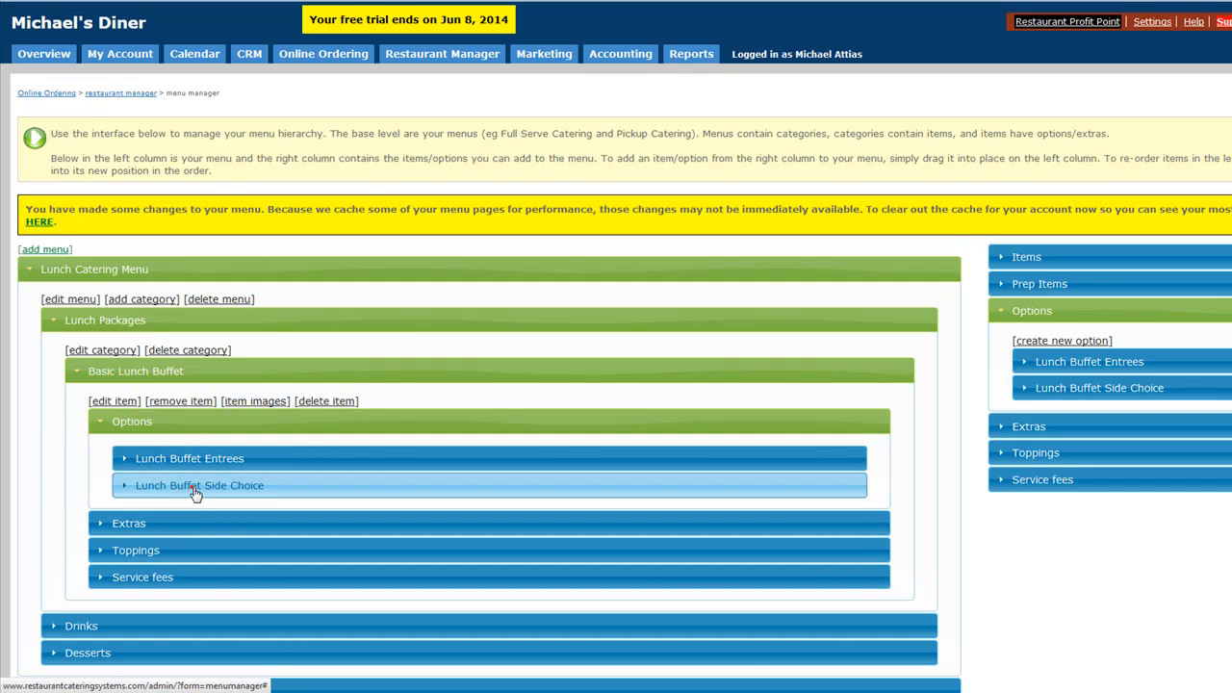
click(199, 491)
click(384, 515)
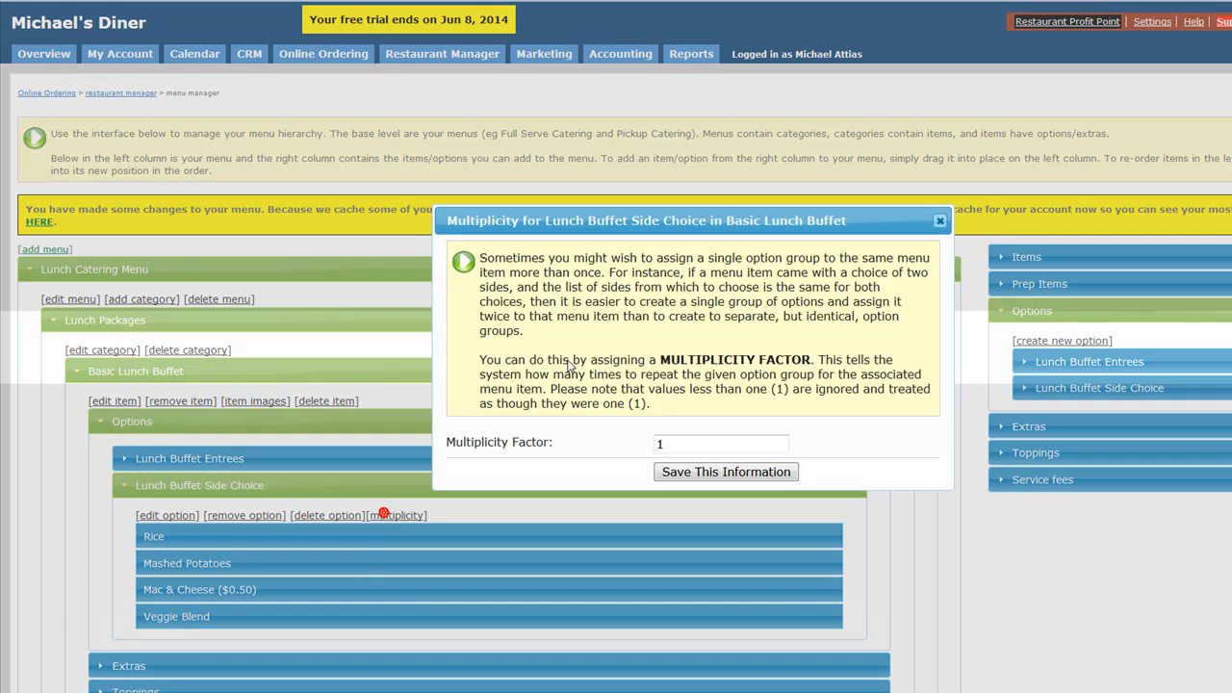
click(675, 441)
key(BackSpace)
text(2)
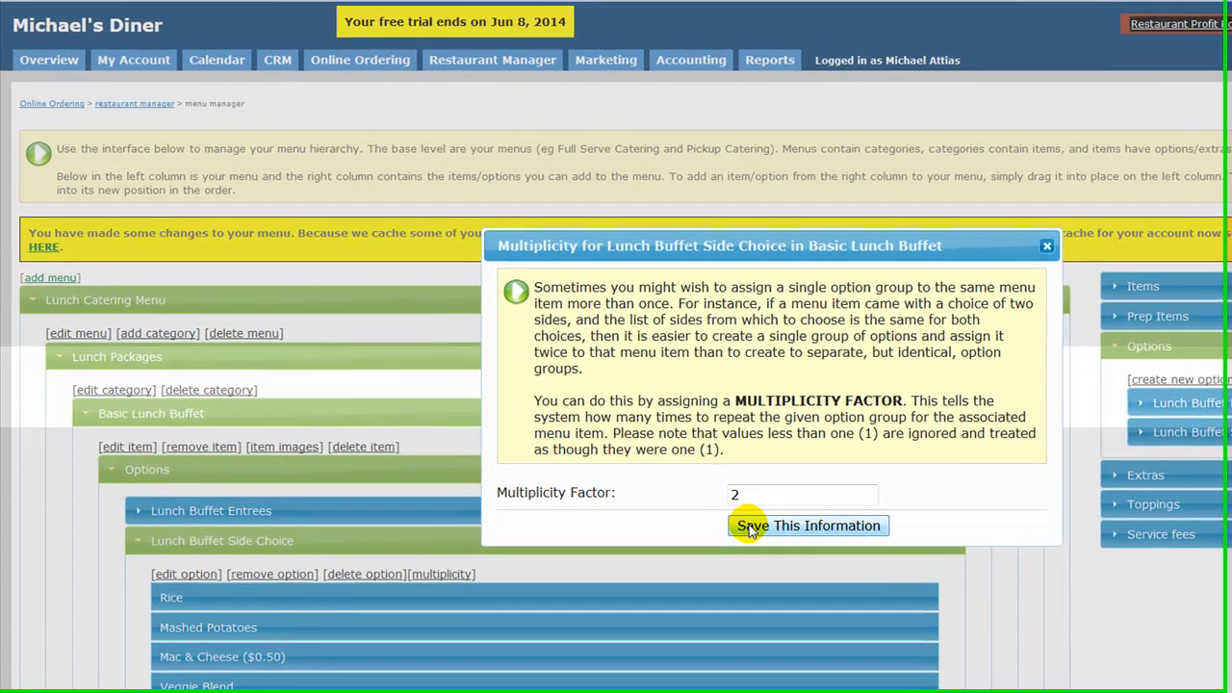
click(674, 472)
Step: Move Lunch Buffet Side Choice above Lunch Buffet Entrees, restore the original order and collapse both options
click(144, 546)
drag(176, 529, 135, 520)
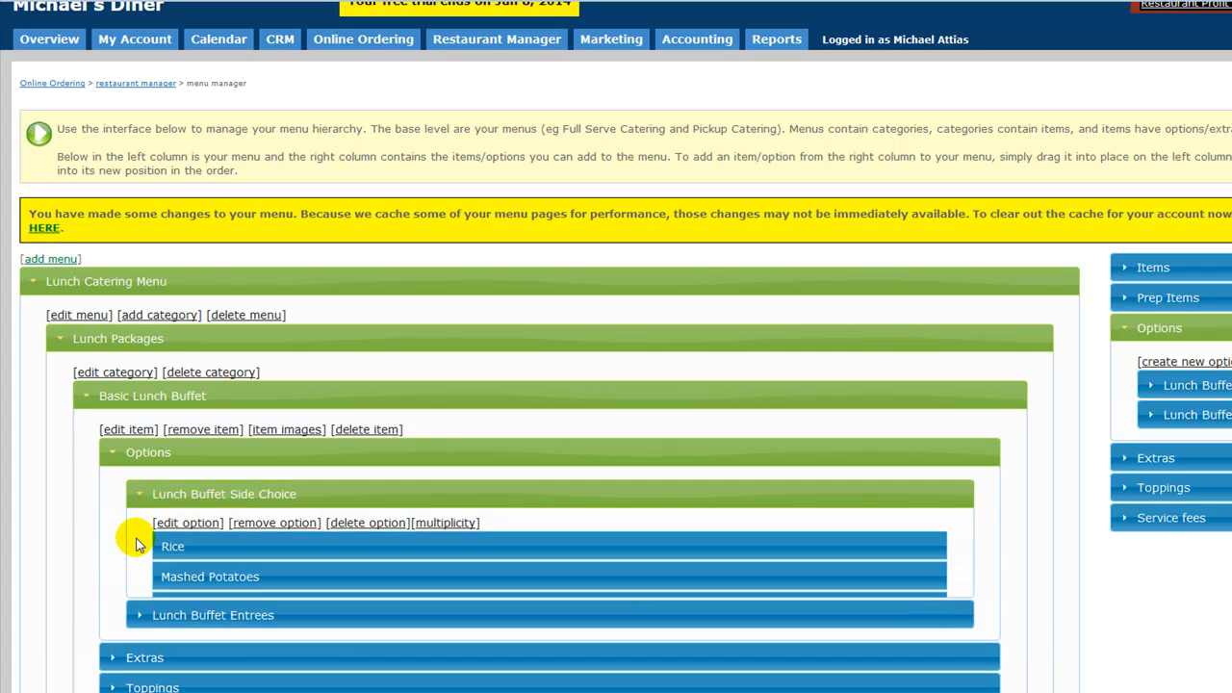
click(135, 496)
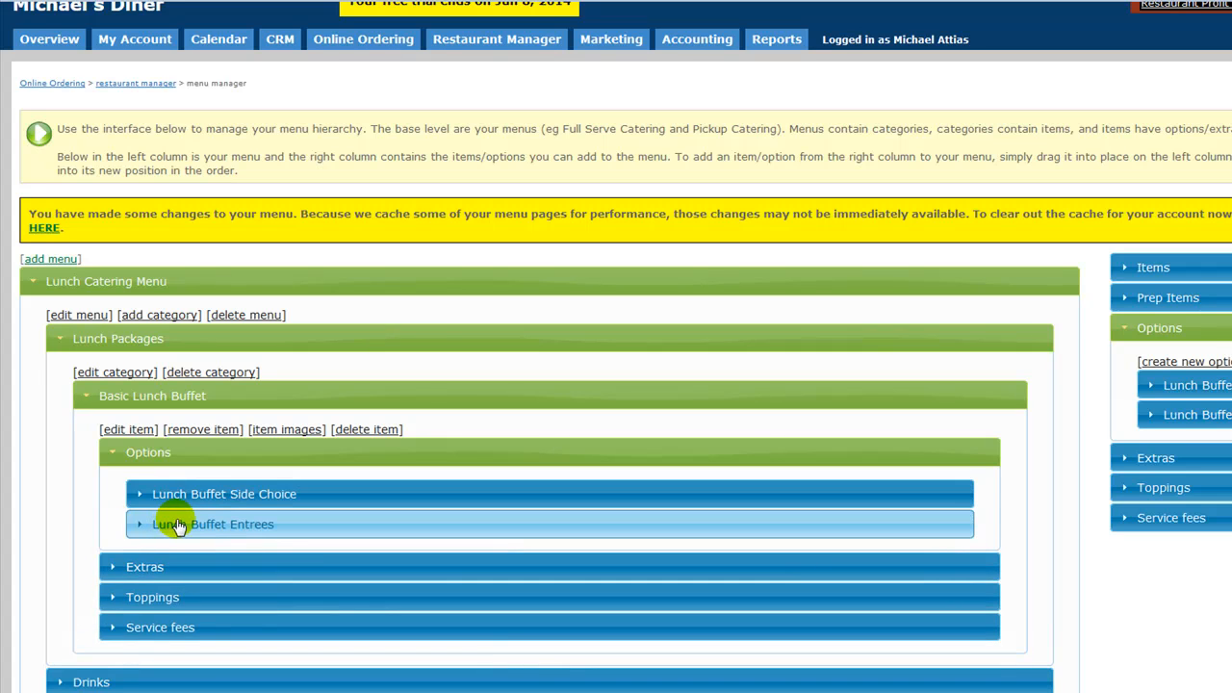
drag(170, 520, 185, 489)
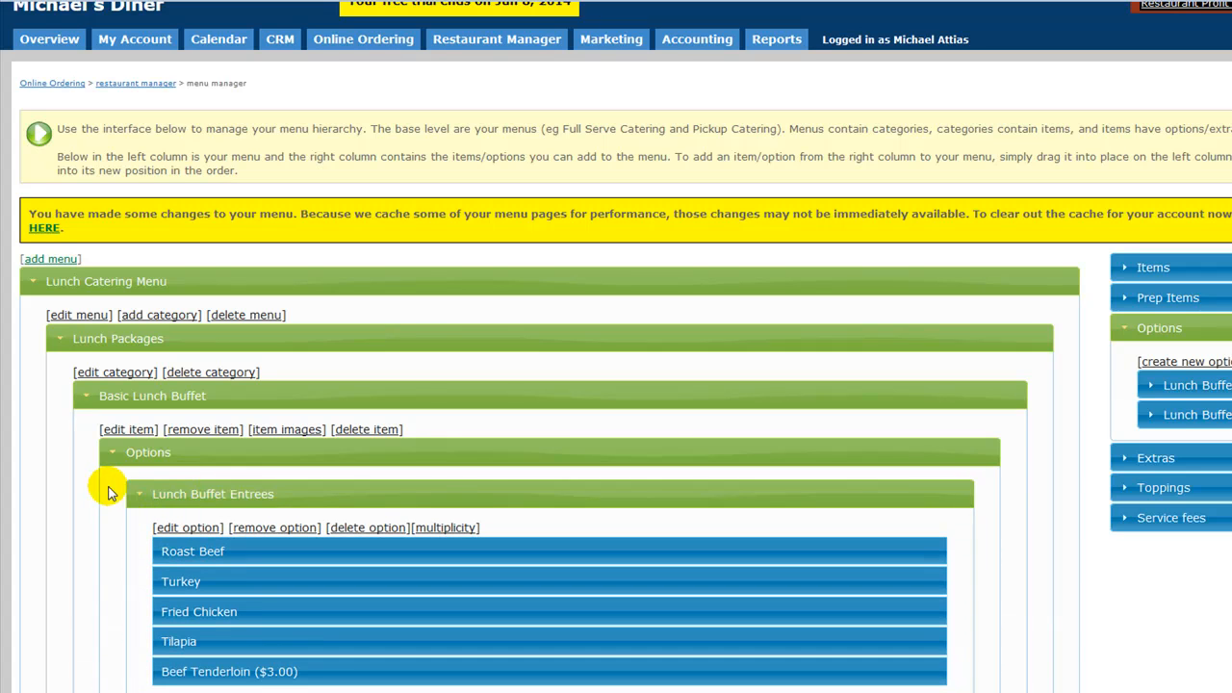
click(136, 496)
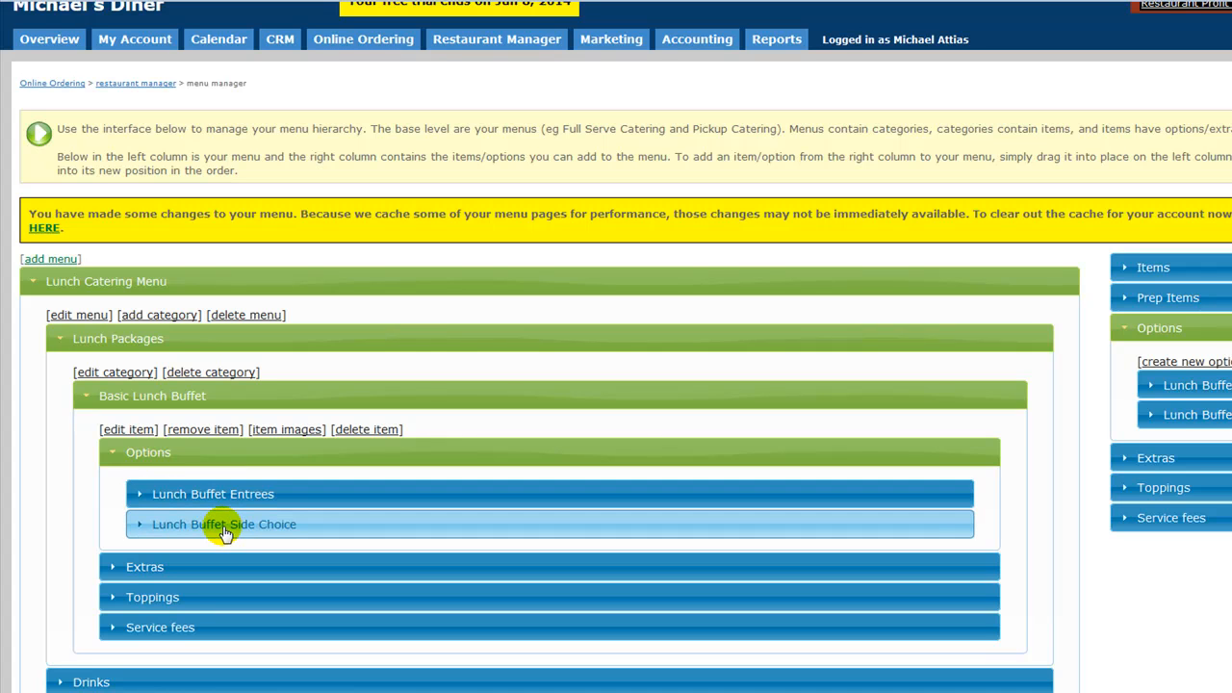
Step: Collapse the Lunch Packages category and start a new item with the display name Chocolate Chip Cookies
scroll(113, 458, up, 1)
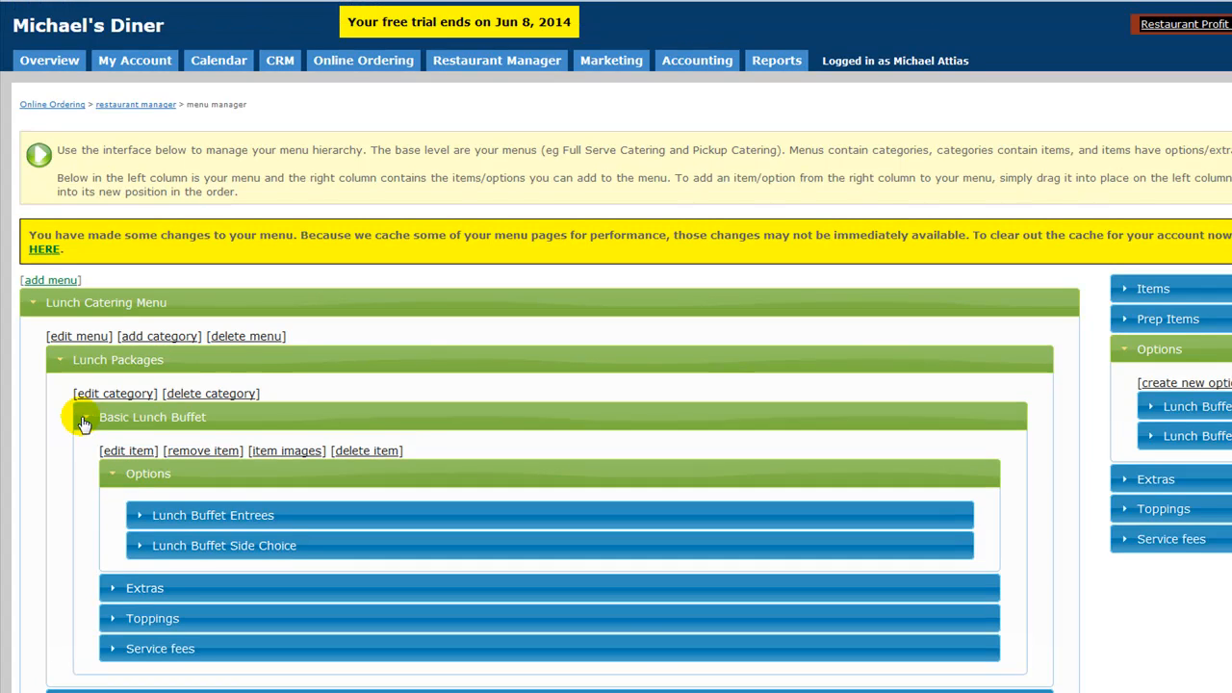
click(83, 418)
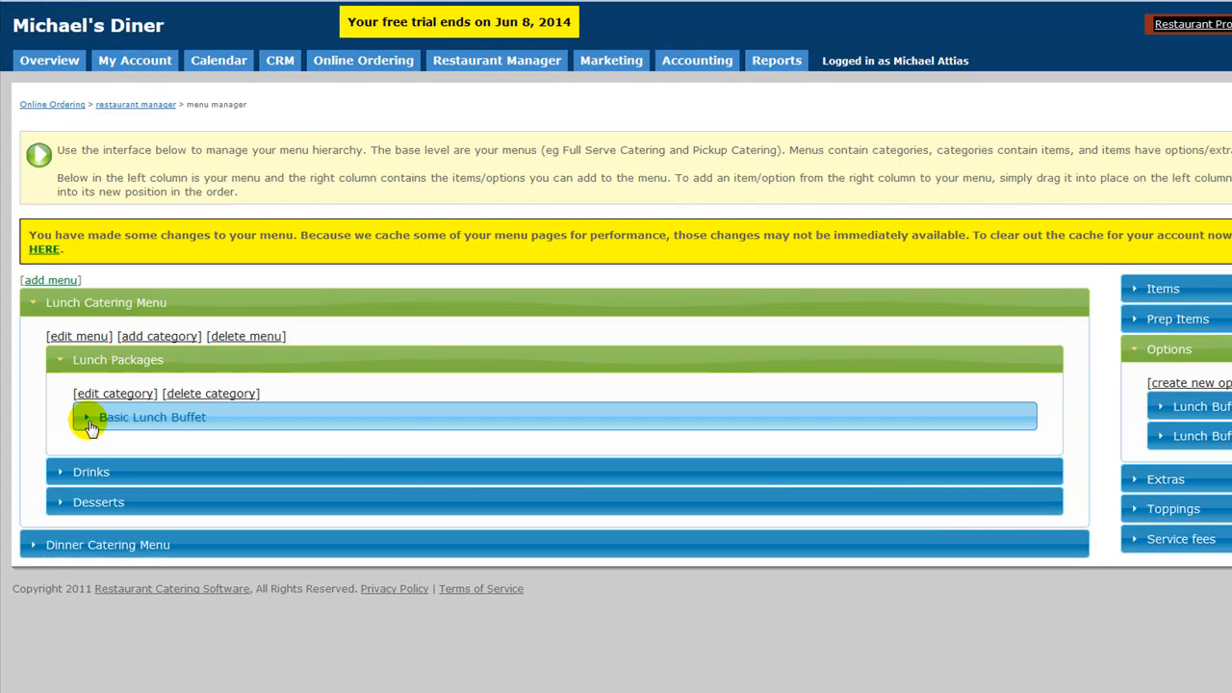
click(64, 372)
click(1141, 289)
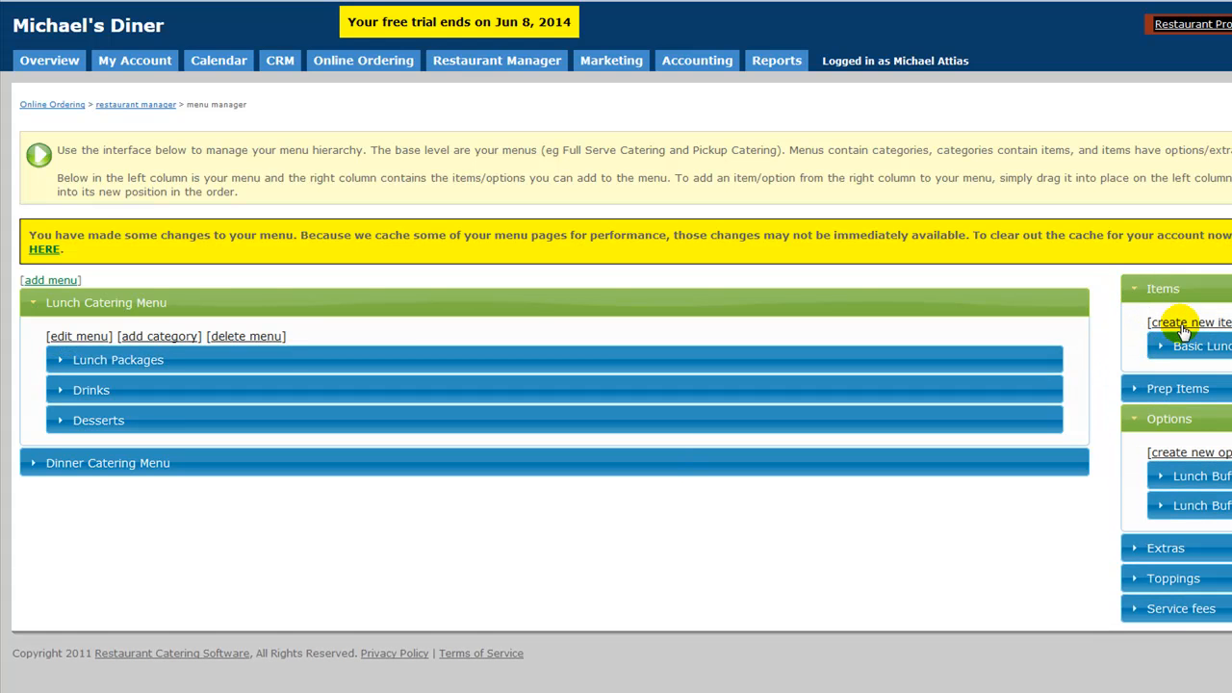
click(1183, 328)
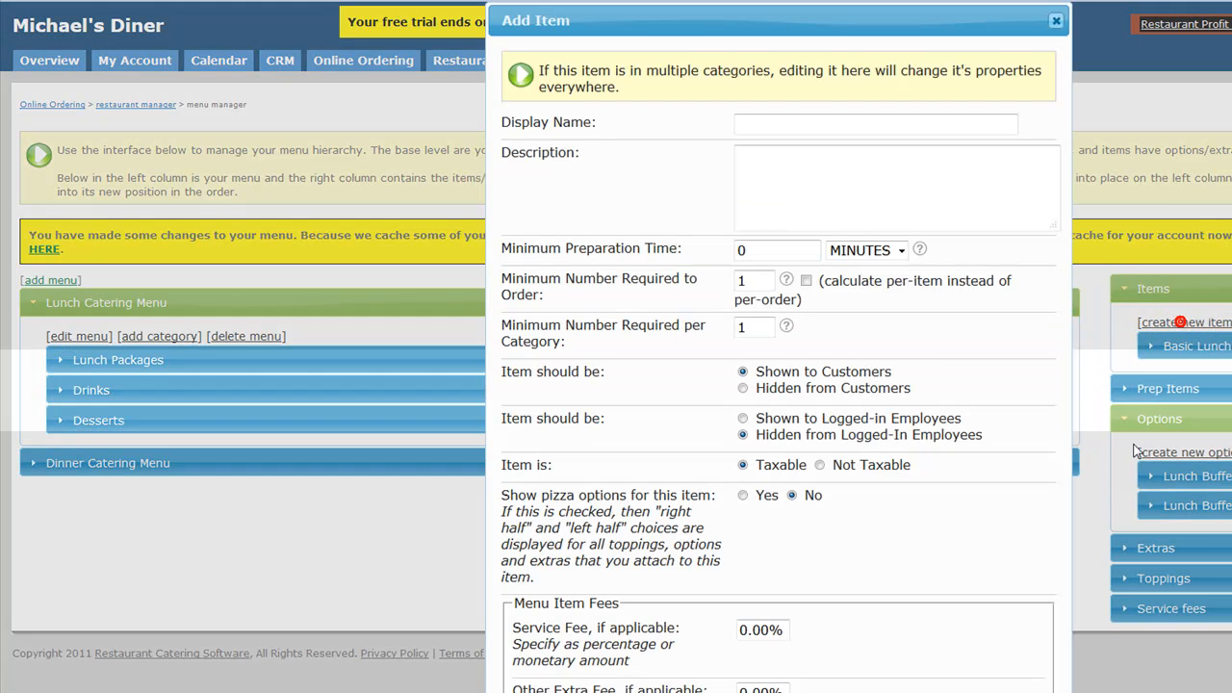
click(799, 123)
text(Chocolate Chip Cookies)
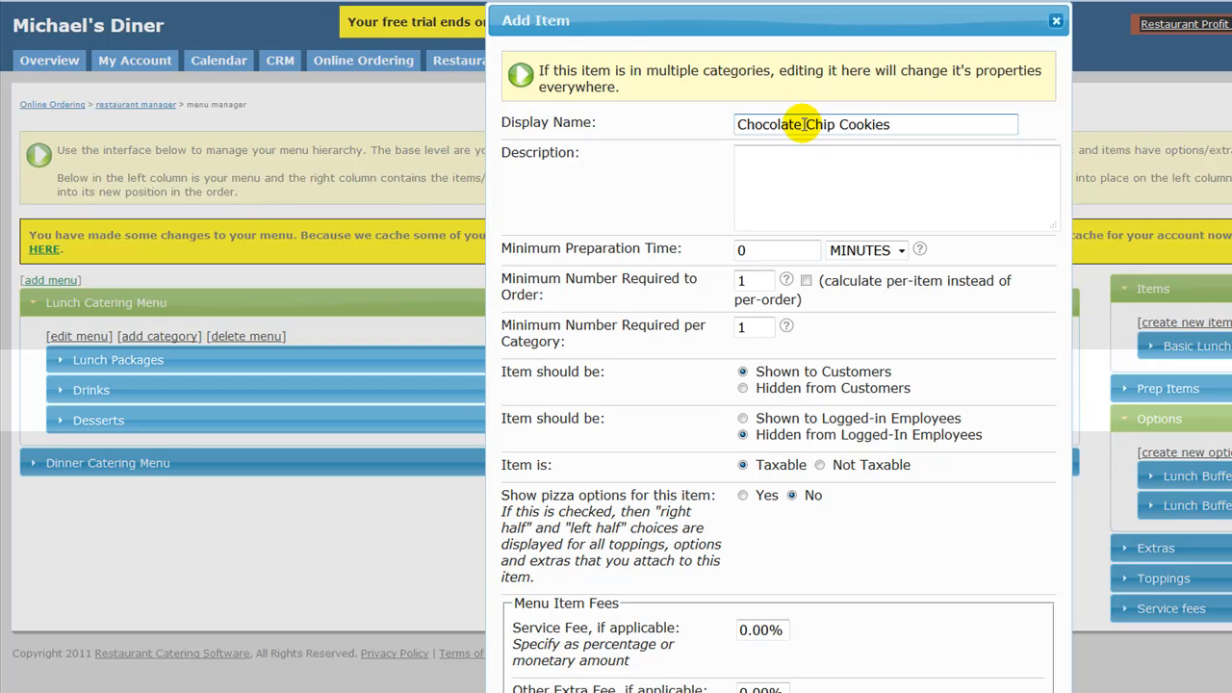
key(Tab)
Step: Give the cookies item a Lunch Catering Menu price named Each with the value 1.75 and save the item
scroll(701, 279, down, 3)
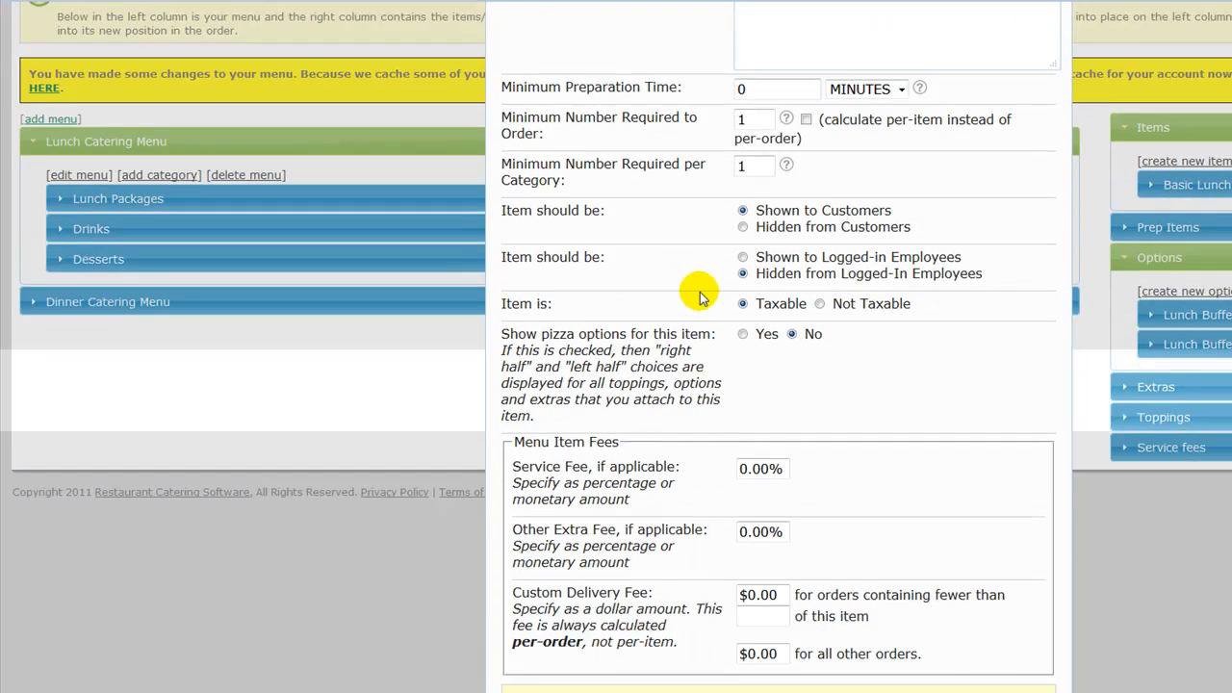
scroll(696, 321, down, 7)
scroll(621, 431, down, 1)
click(563, 342)
text(Pe)
key(BackSpace)
text(Ea)
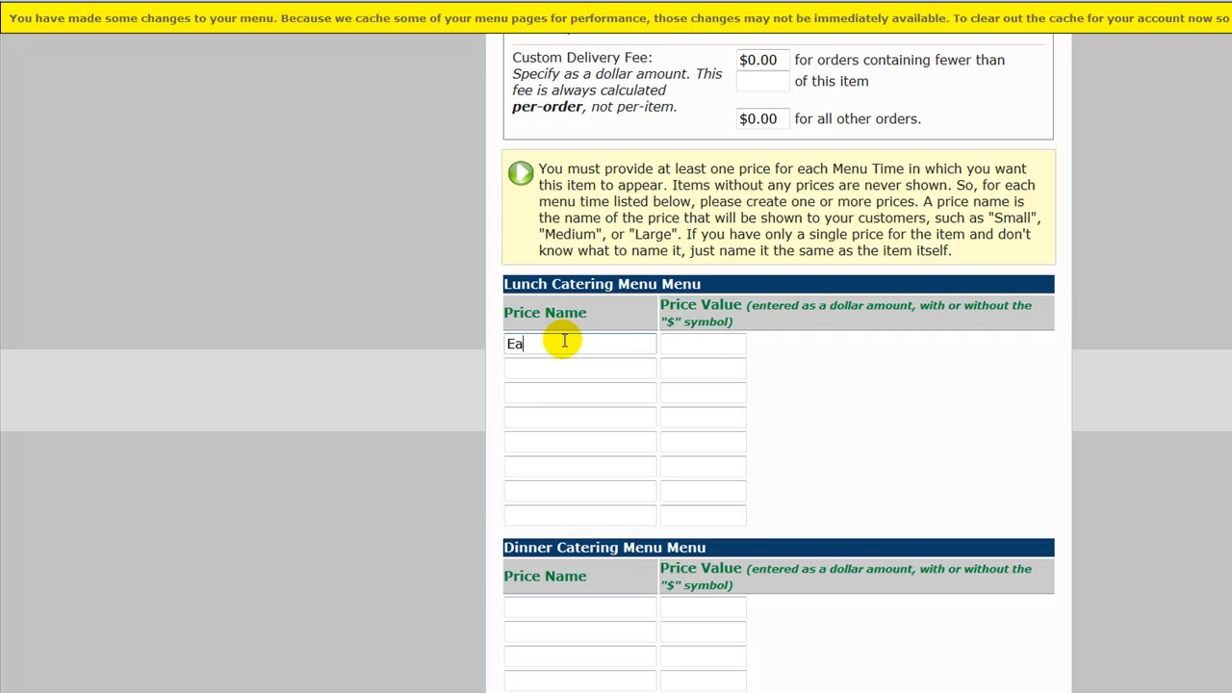
text(ch)
key(Tab)
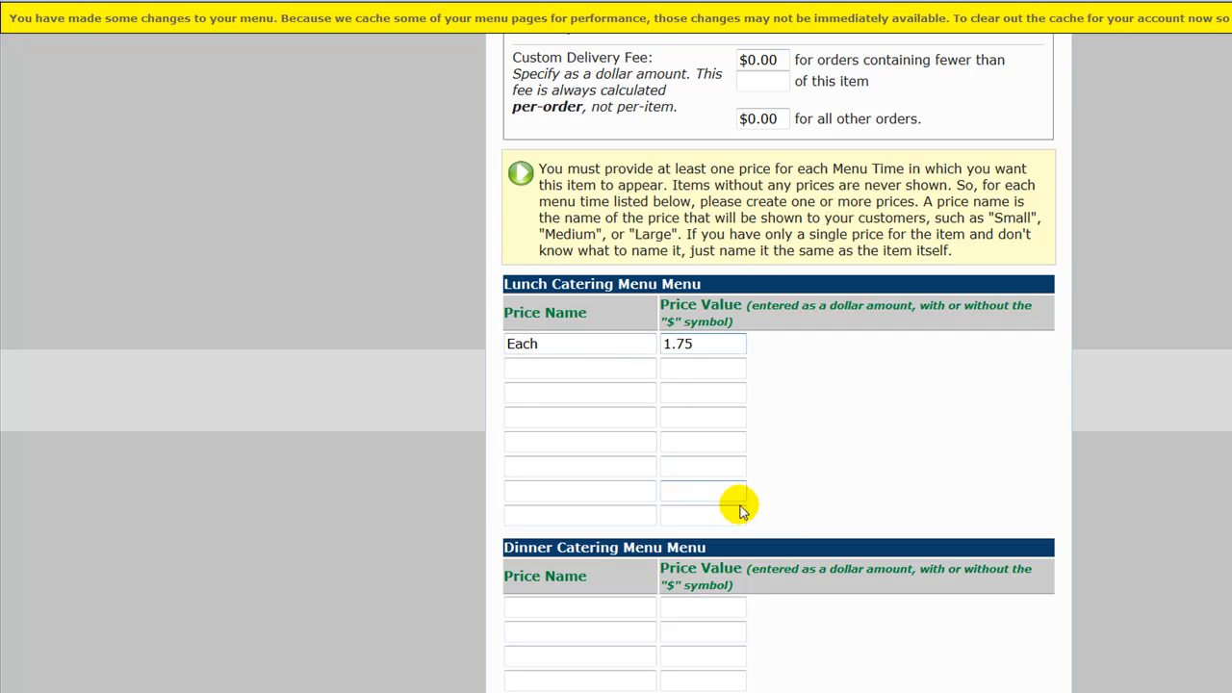
scroll(903, 682, down, 1)
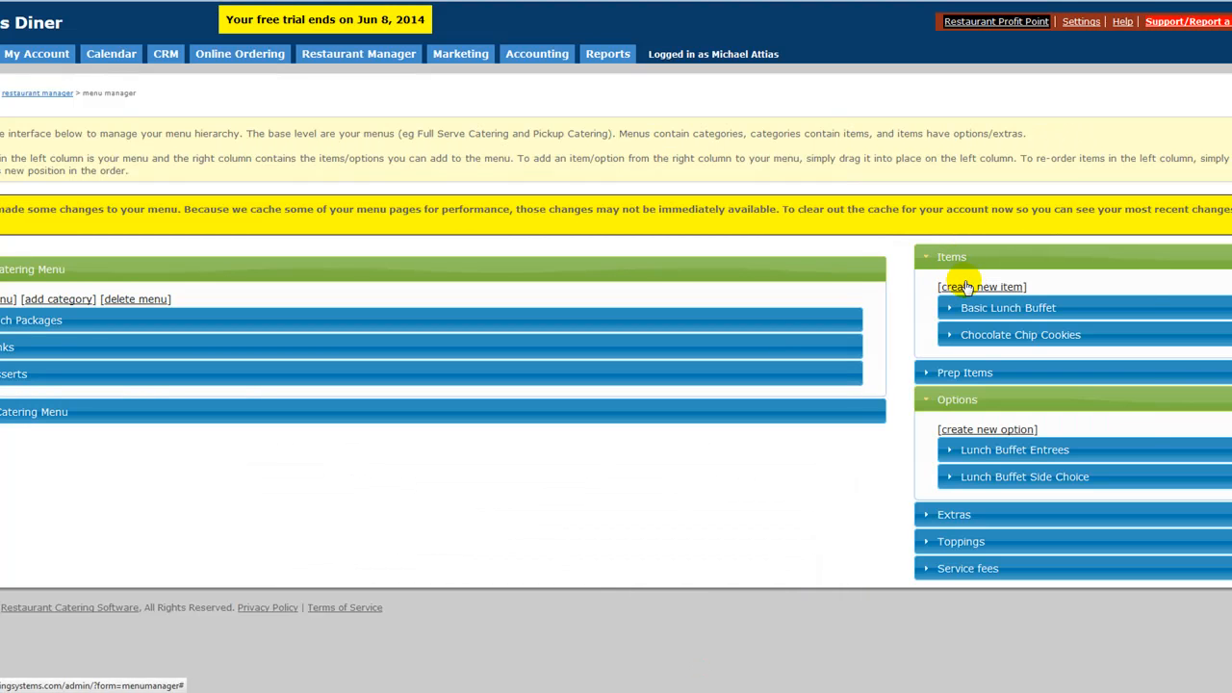
Step: Start a new menu item with the display name Coke By The Can
click(966, 282)
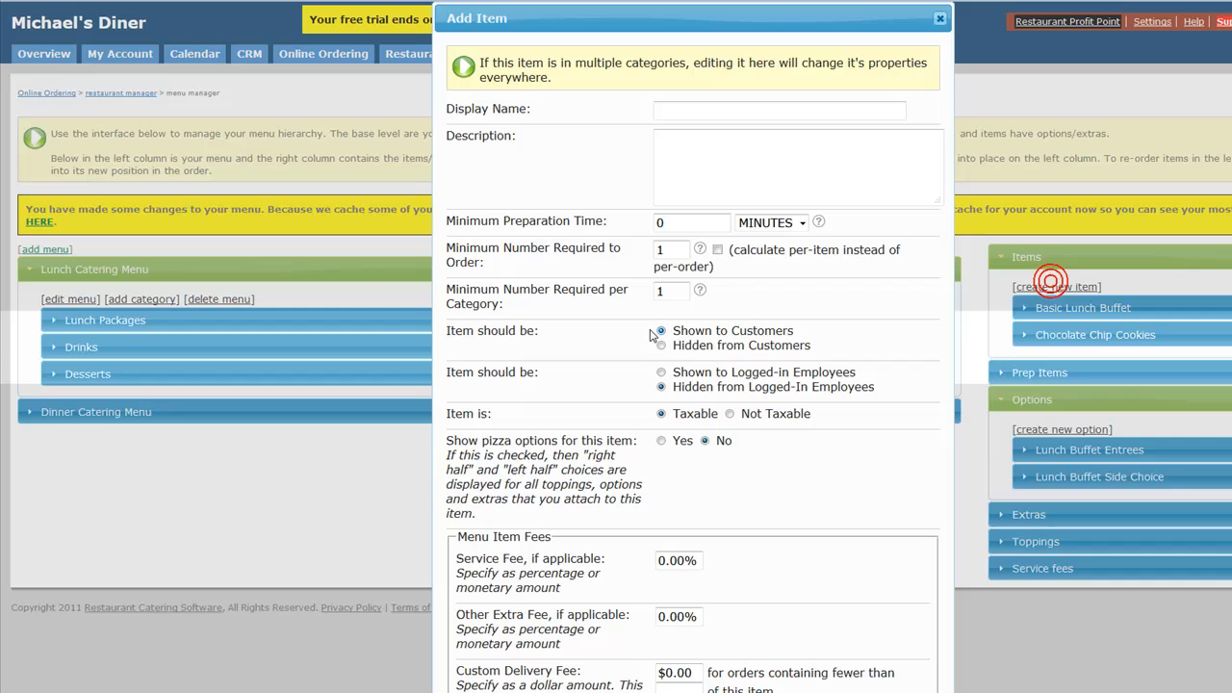
click(706, 111)
text(Coke By The Can)
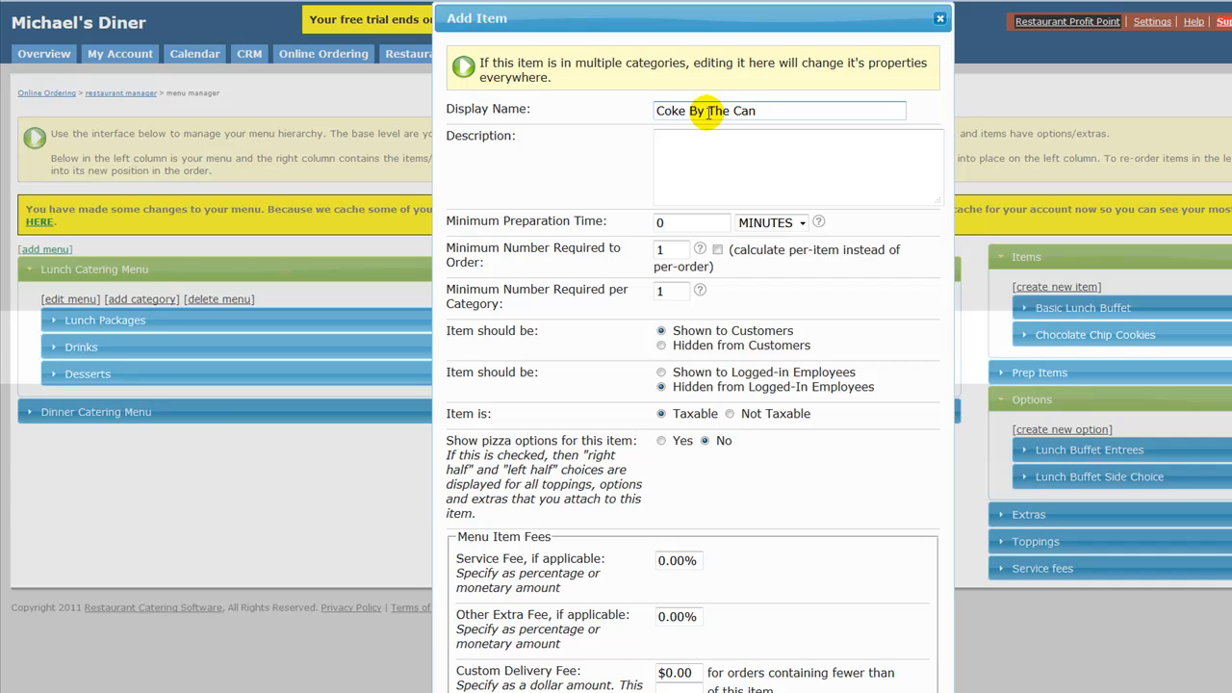
Step: Give the Coke item a Lunch Catering Menu price named Per Can with the value 1.49 and save the item
scroll(610, 225, down, 6)
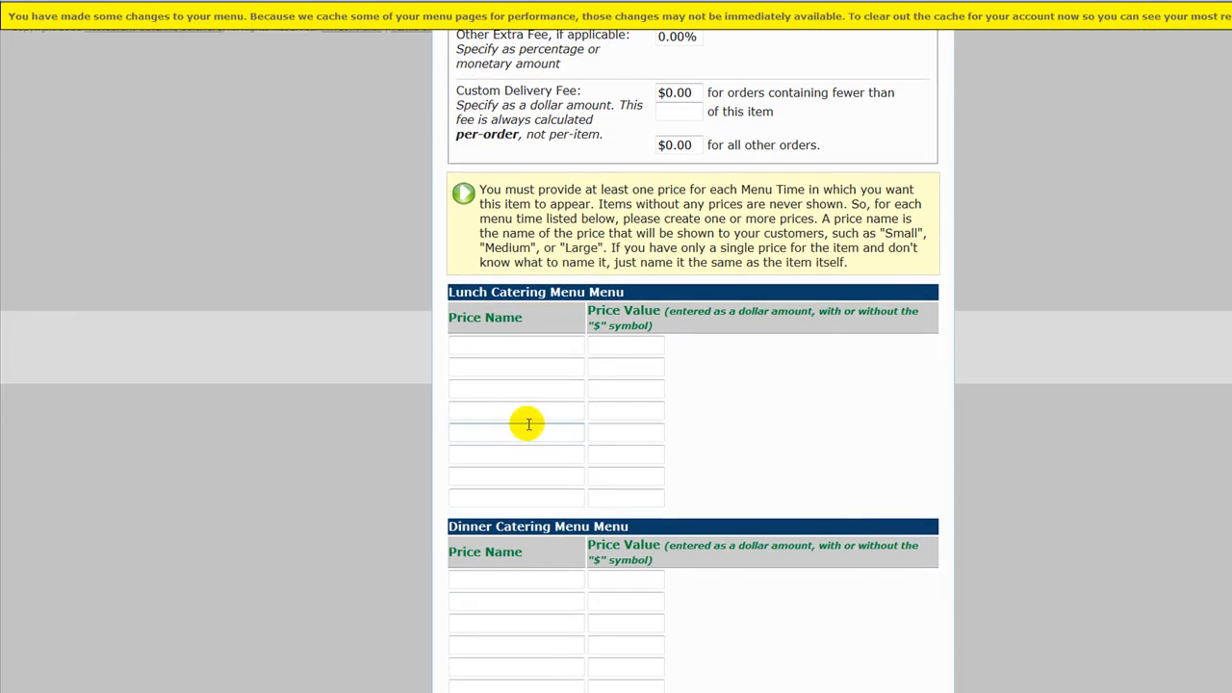
click(506, 346)
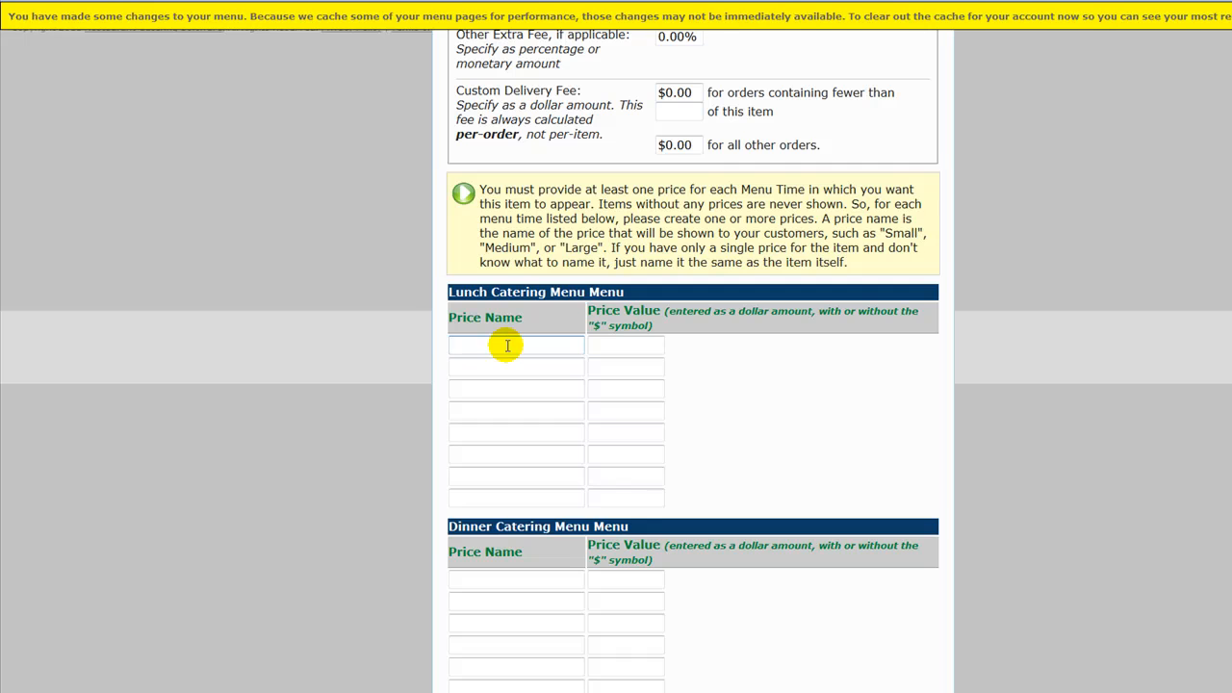
text(Per Can)
key(Tab)
text(1.49)
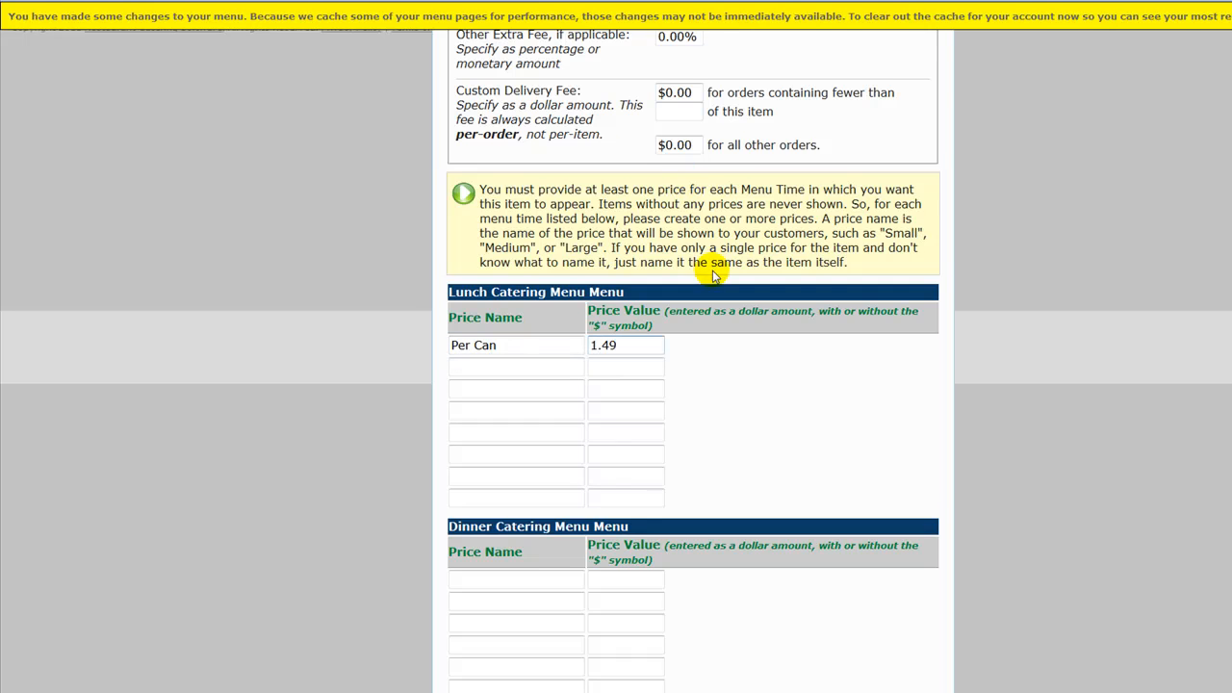
scroll(732, 481, down, 1)
click(774, 673)
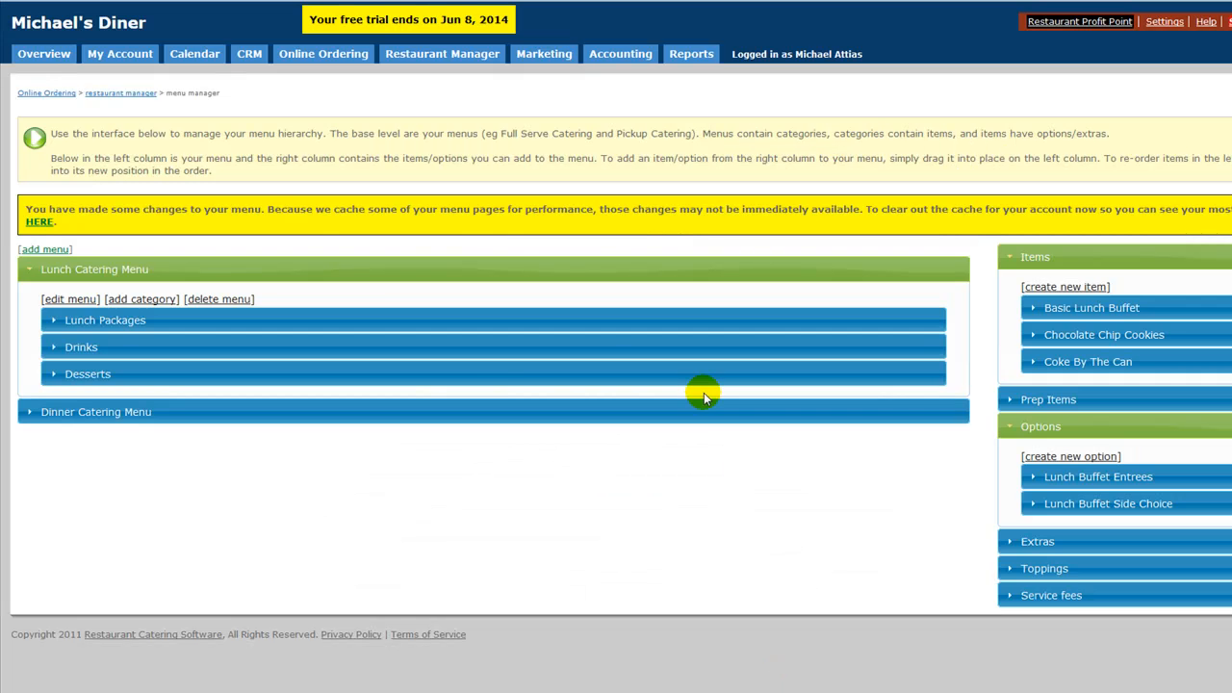
Step: Add Coke By The Can to the Drinks category and Chocolate Chip Cookies to the Desserts category of the Lunch Catering Menu
click(79, 348)
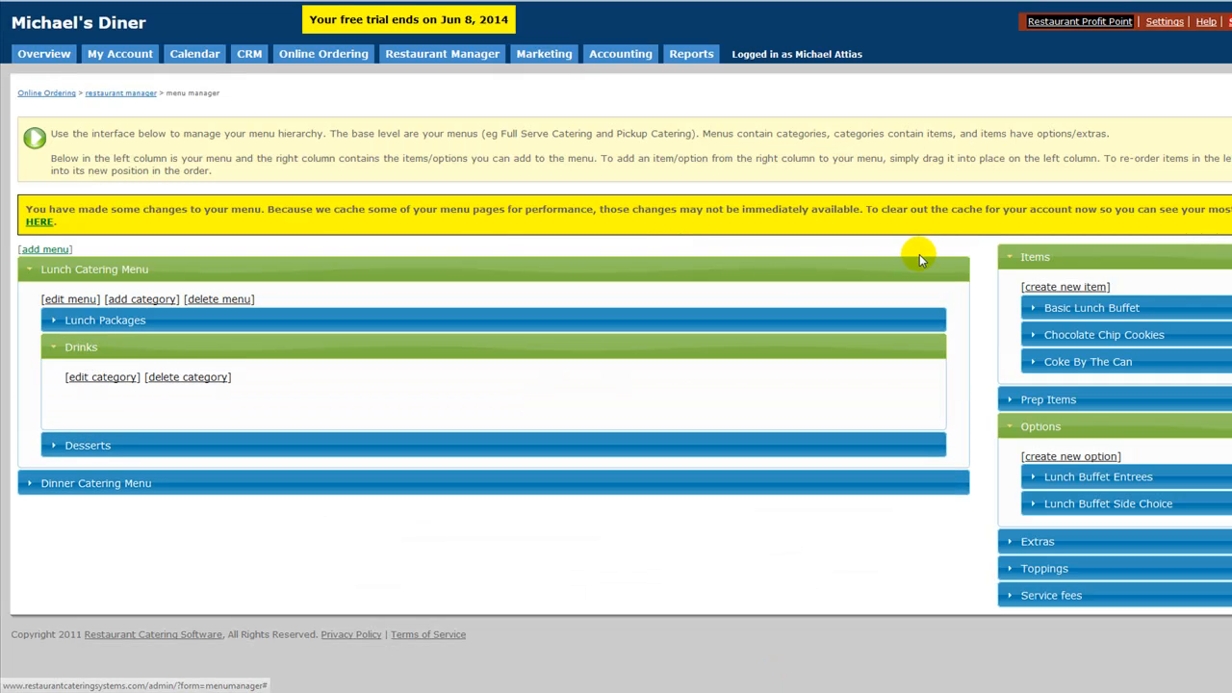
drag(1062, 357, 105, 408)
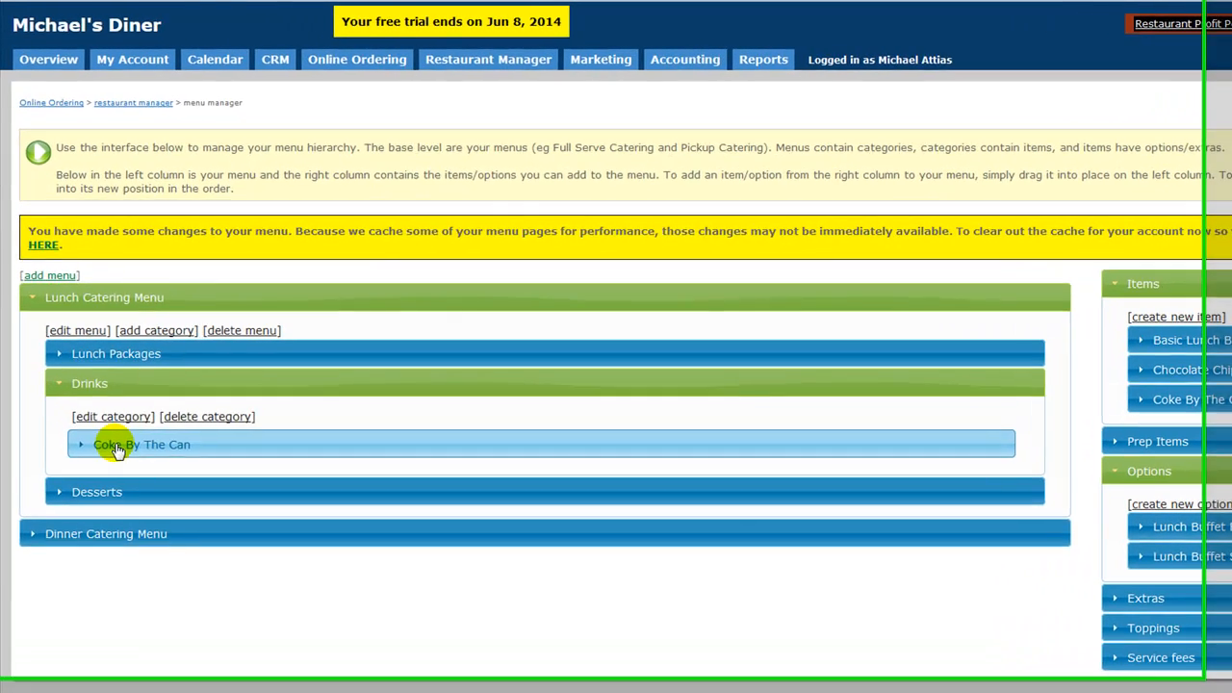
click(120, 491)
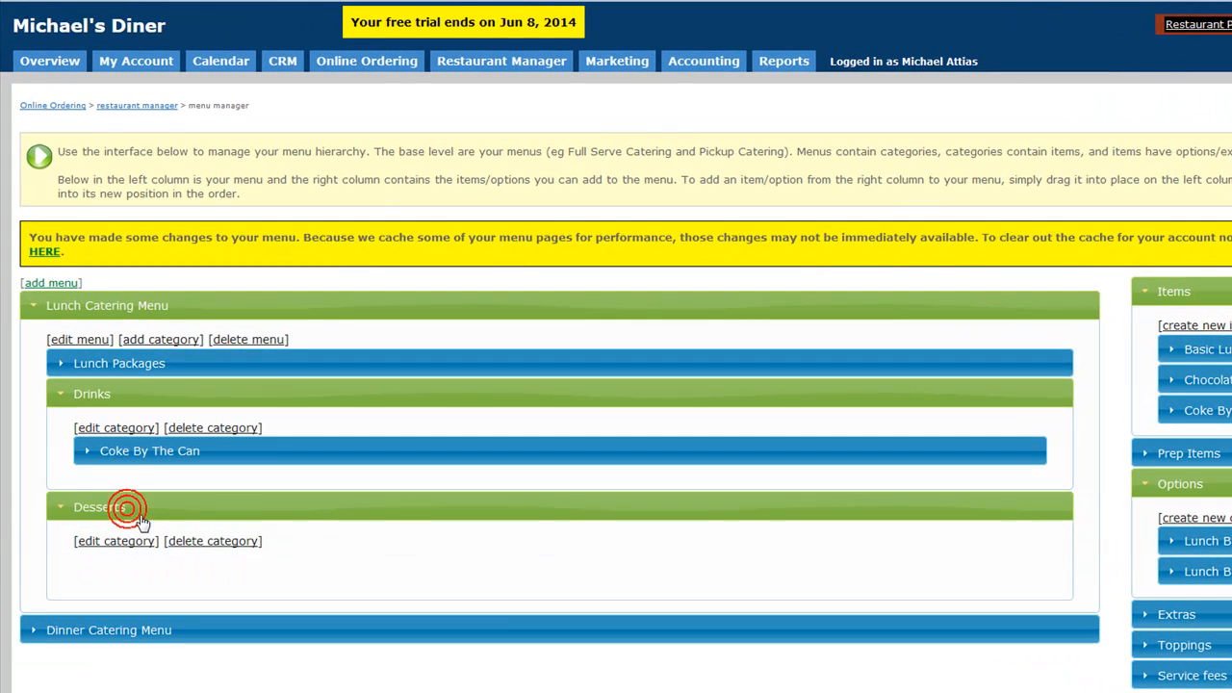
drag(1141, 379, 121, 581)
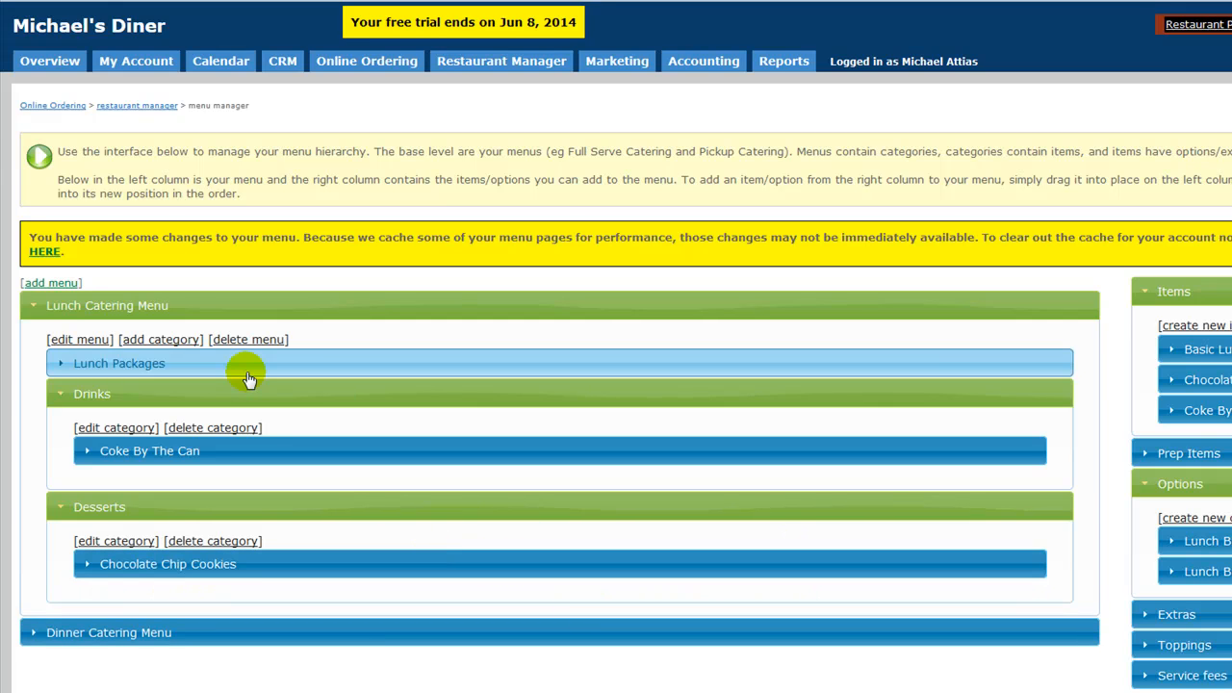
Step: Collapse and reopen the Lunch Catering Menu, and collapse its Drinks and Desserts categories
click(31, 308)
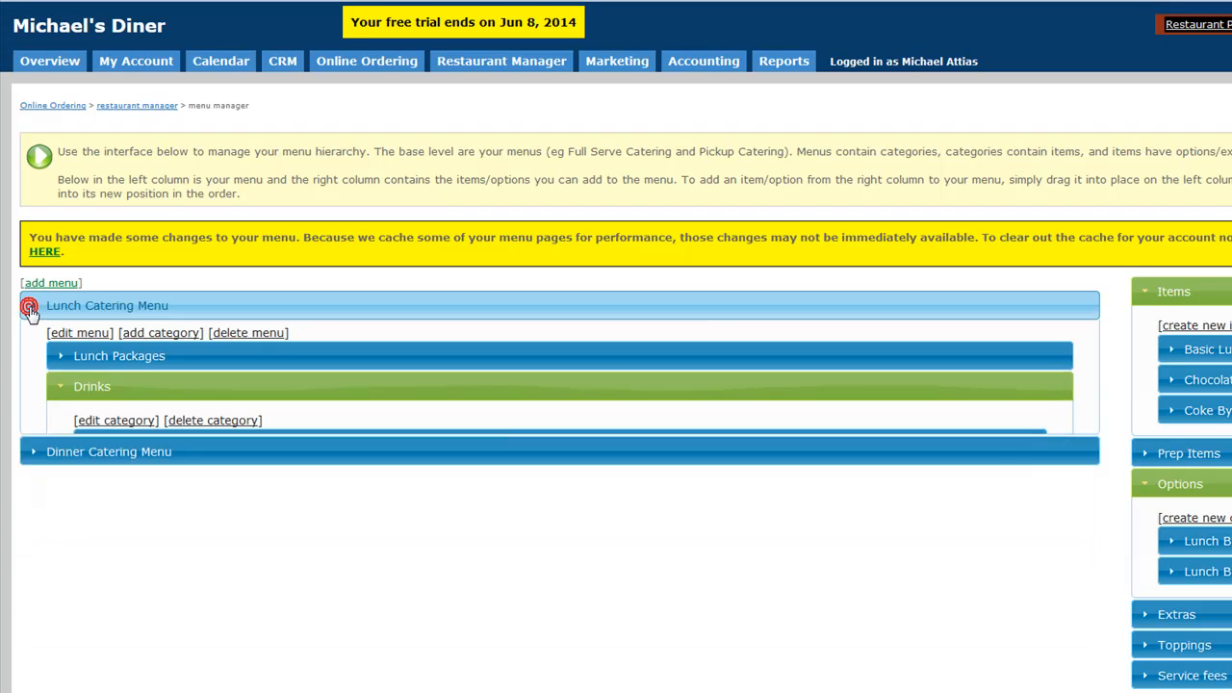
click(32, 308)
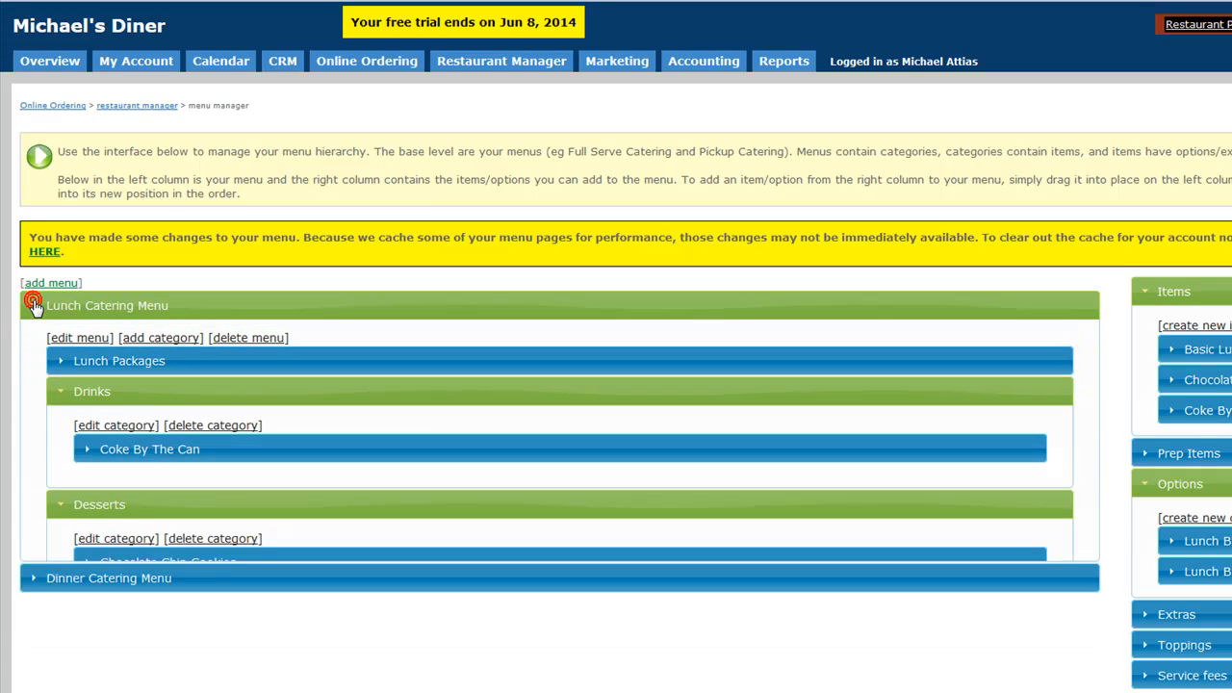
click(55, 390)
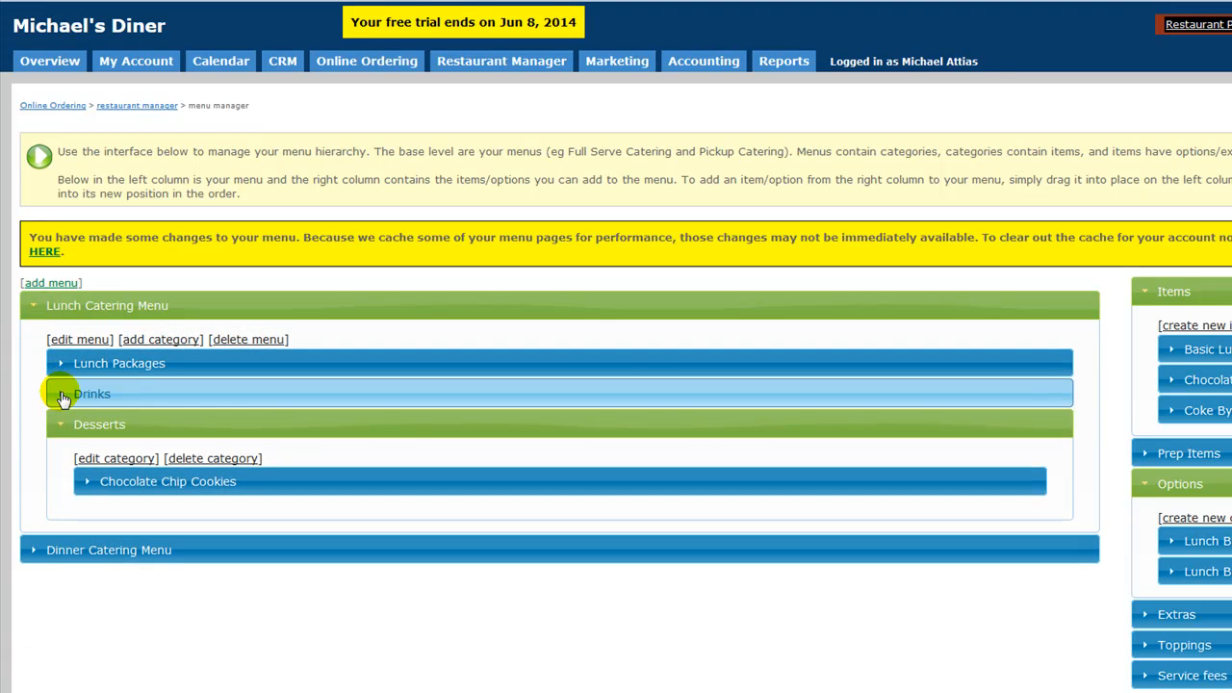
click(62, 427)
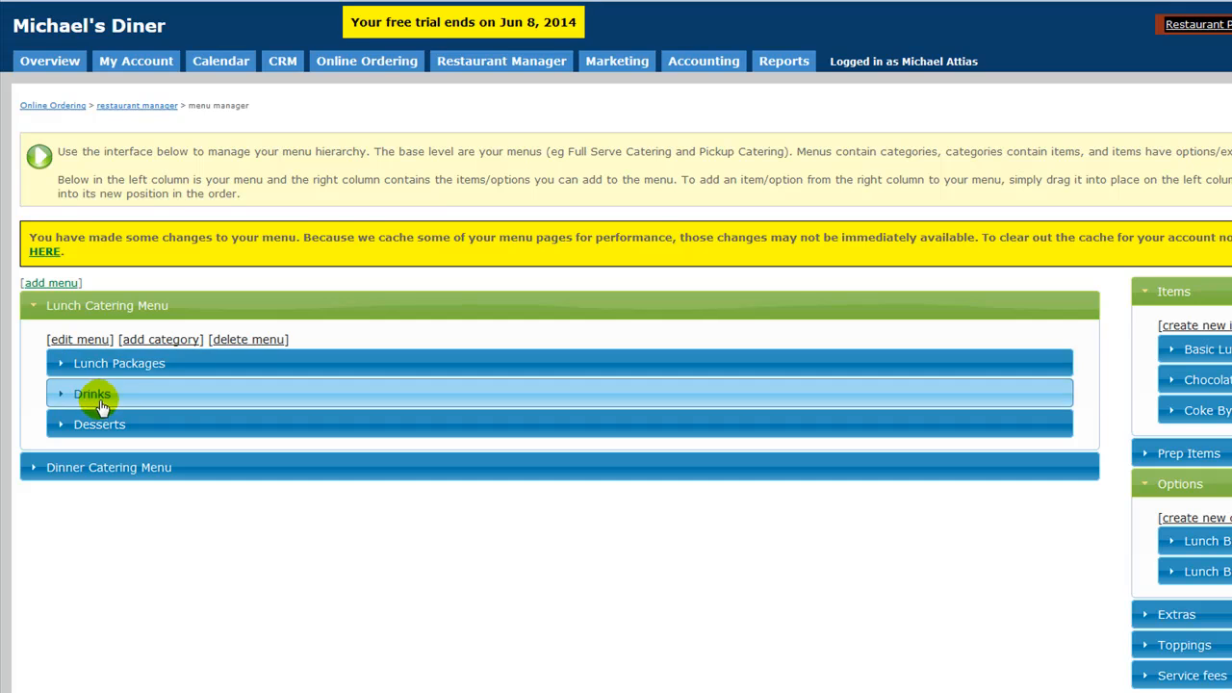
Step: Review the Basic Lunch Buffet item and its options inside Lunch Packages, and collapse the category again
click(95, 364)
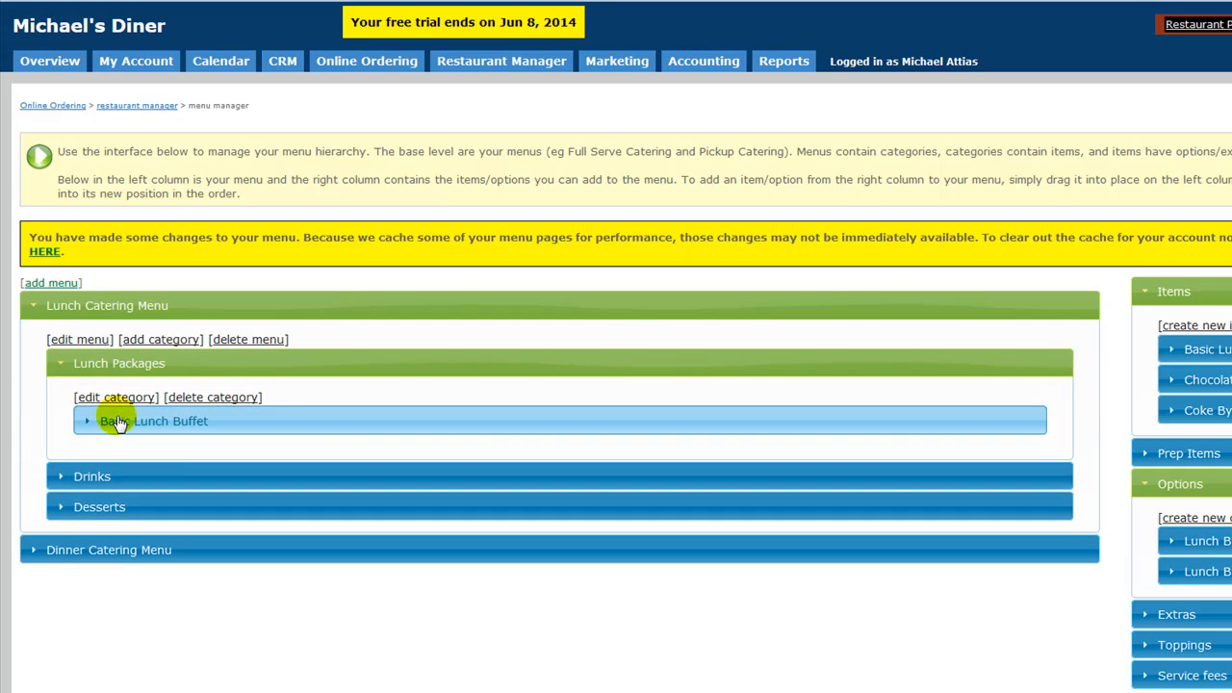
click(117, 423)
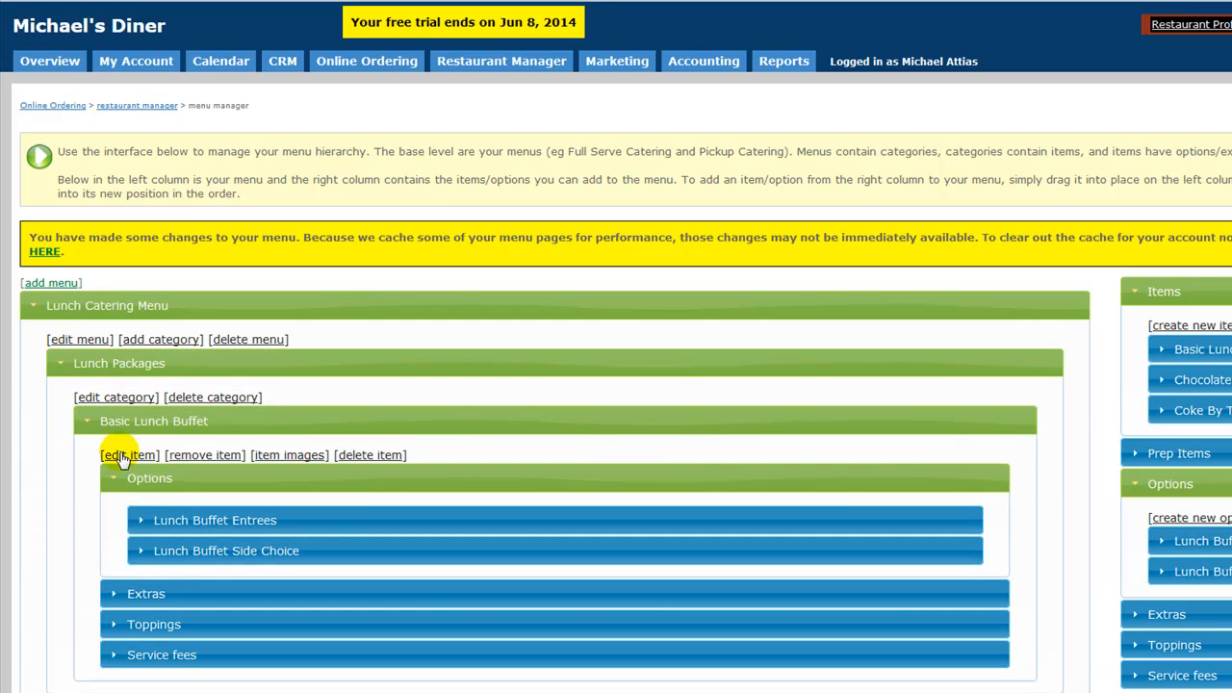
click(127, 478)
click(125, 477)
click(114, 478)
click(75, 424)
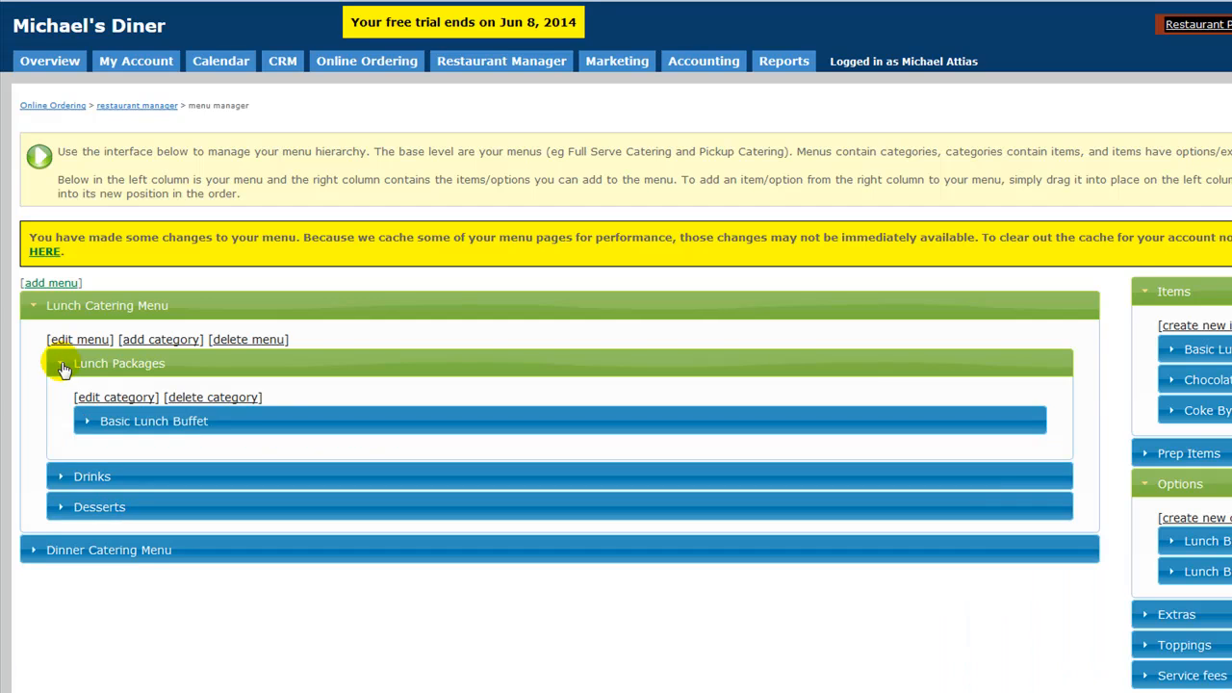
click(62, 366)
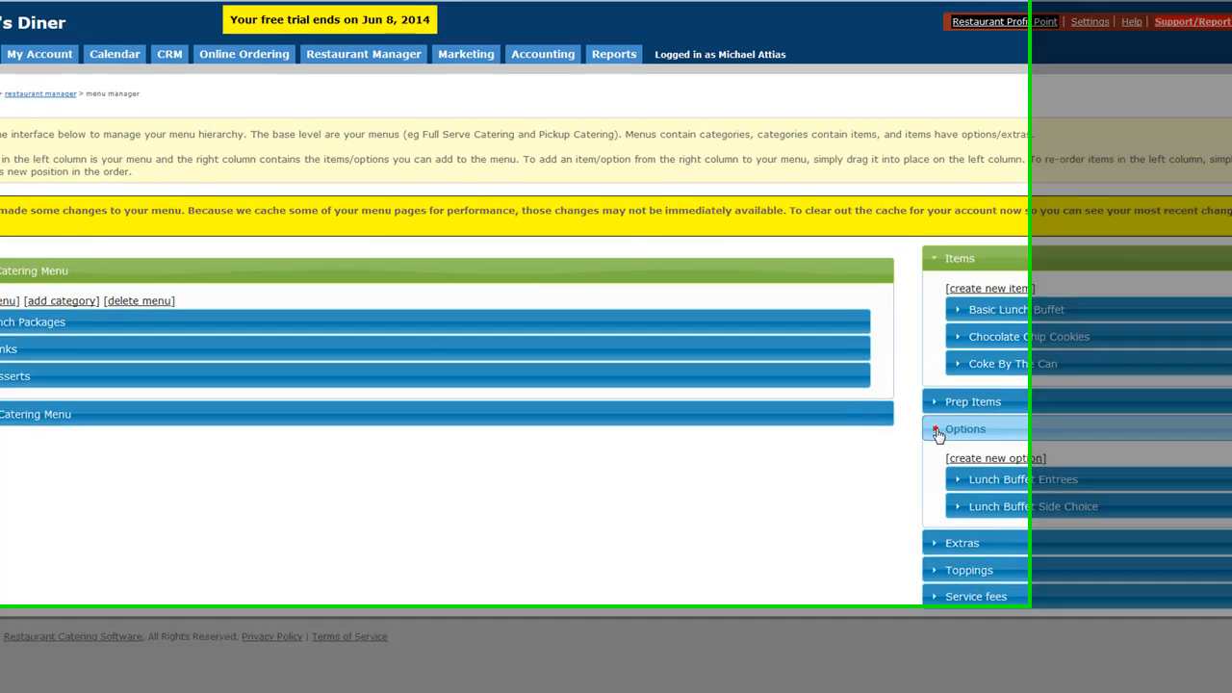
Step: Collapse the Options and Items lists, and view the blank form for a new extra without saving anything
click(938, 434)
click(936, 261)
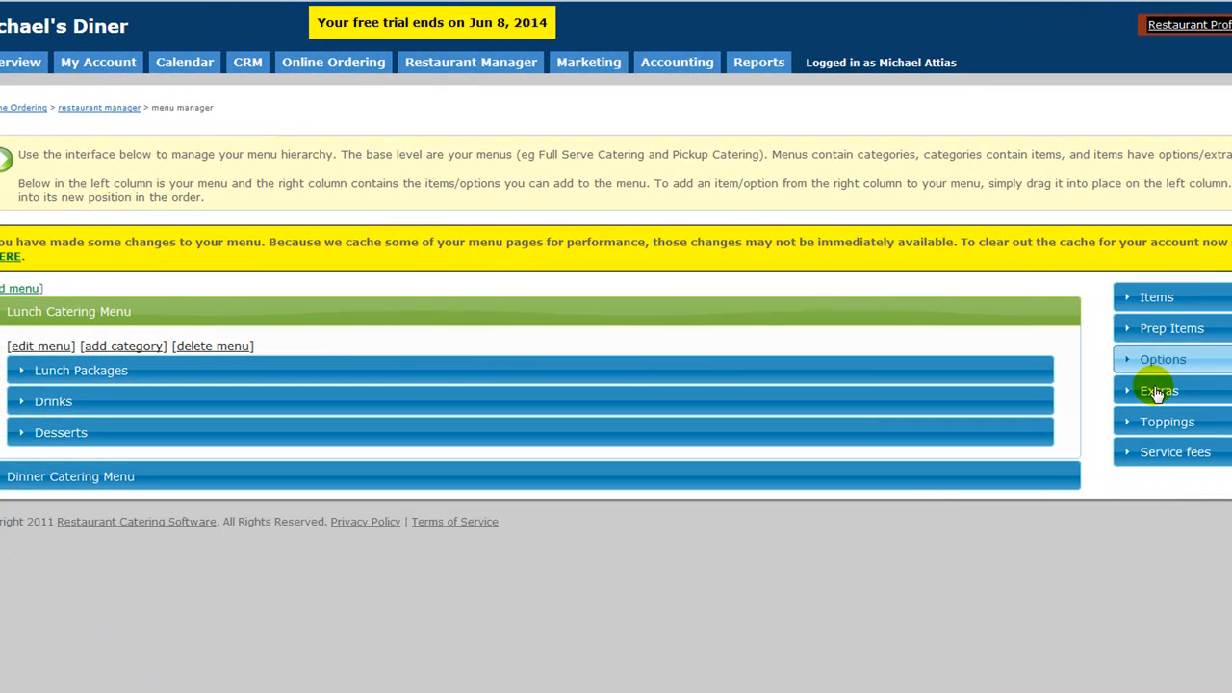
click(1157, 391)
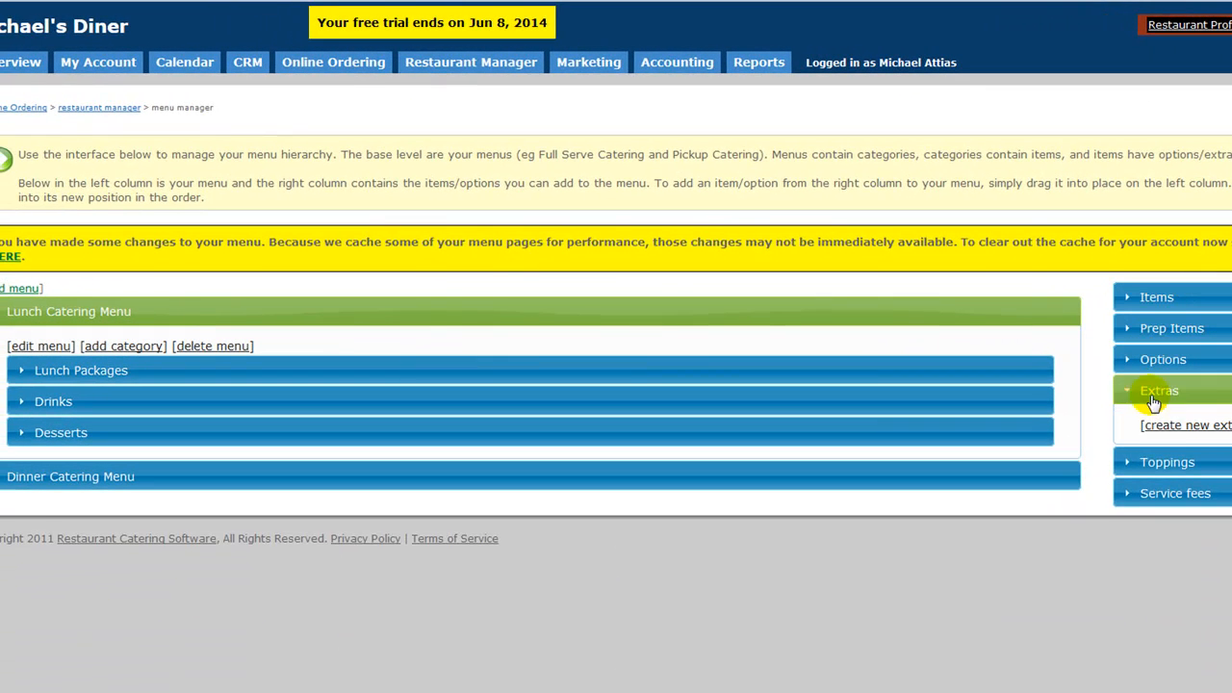
click(1176, 424)
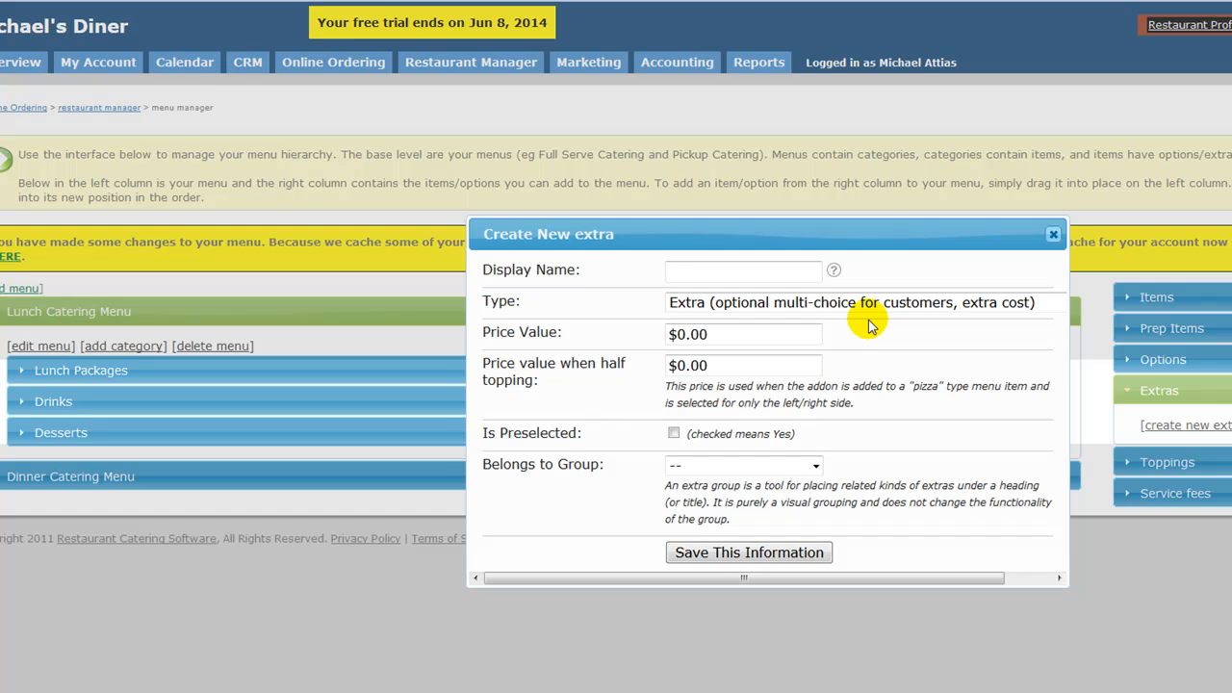
click(1055, 236)
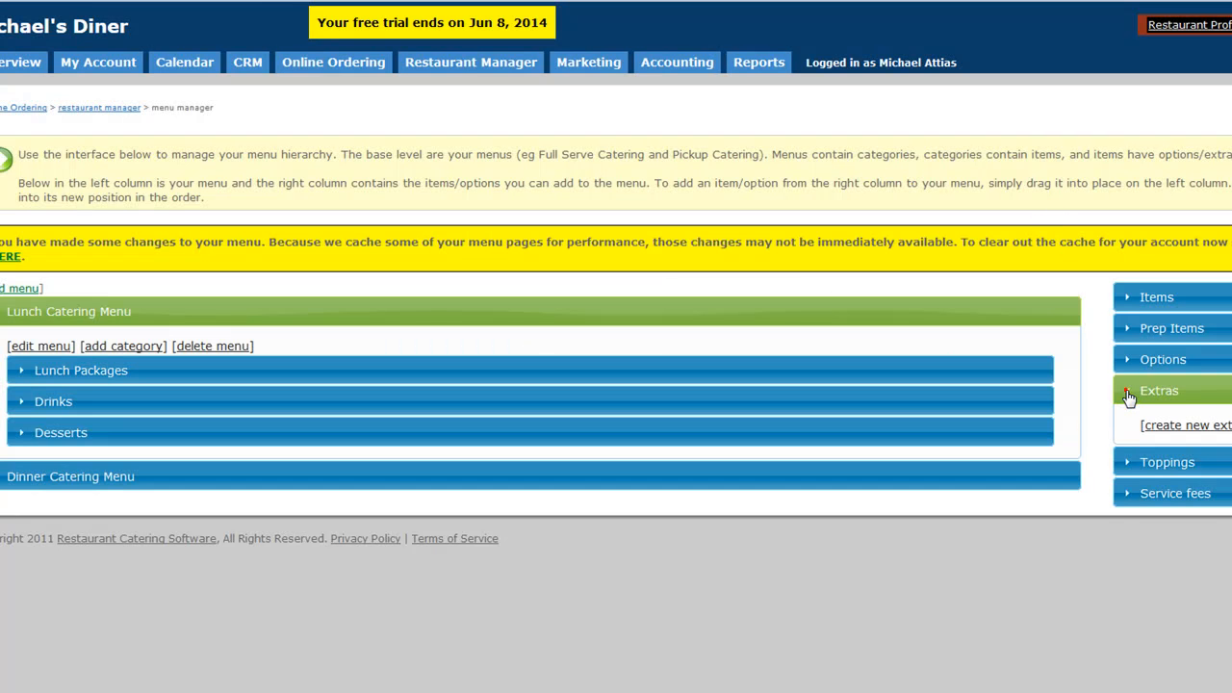
click(1125, 391)
Step: View the blank forms for a new topping and a new service fee, closing each without saving
click(1144, 424)
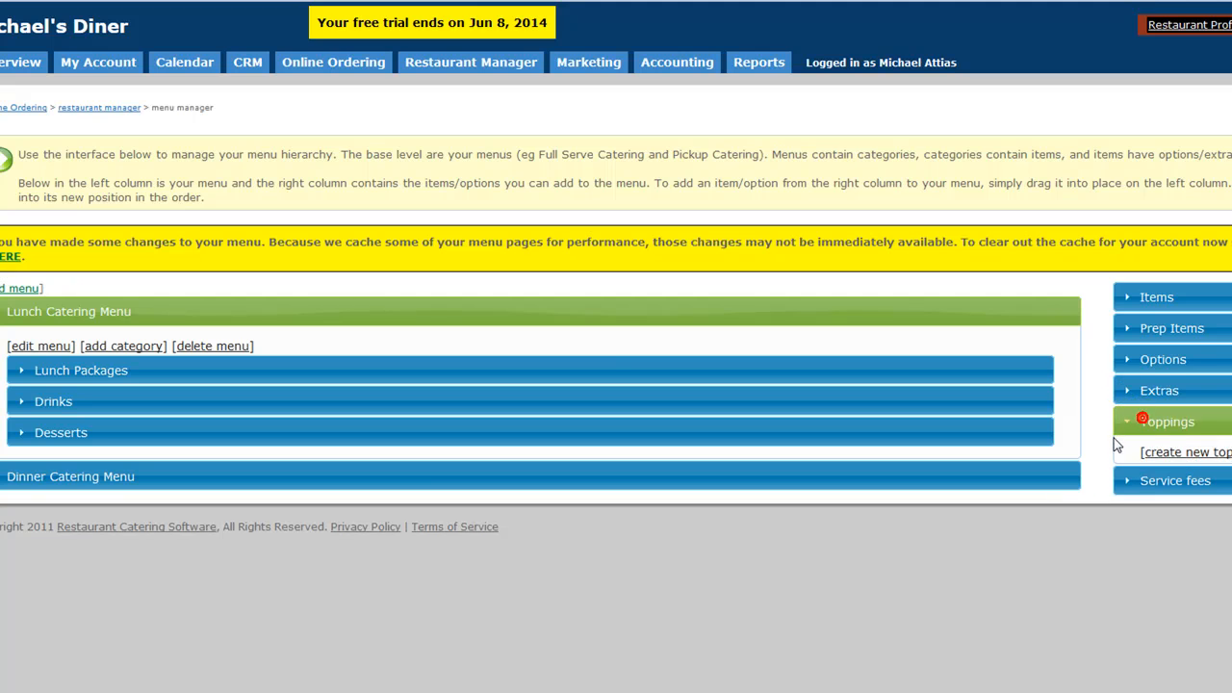
click(1181, 456)
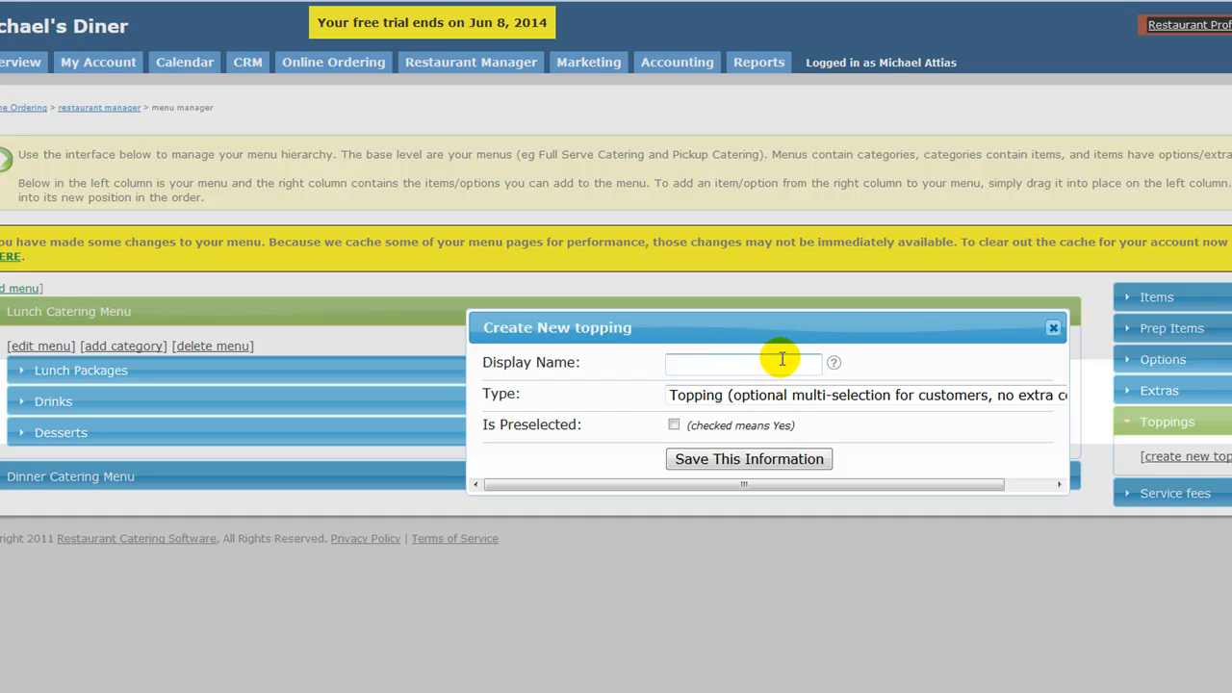
click(1055, 331)
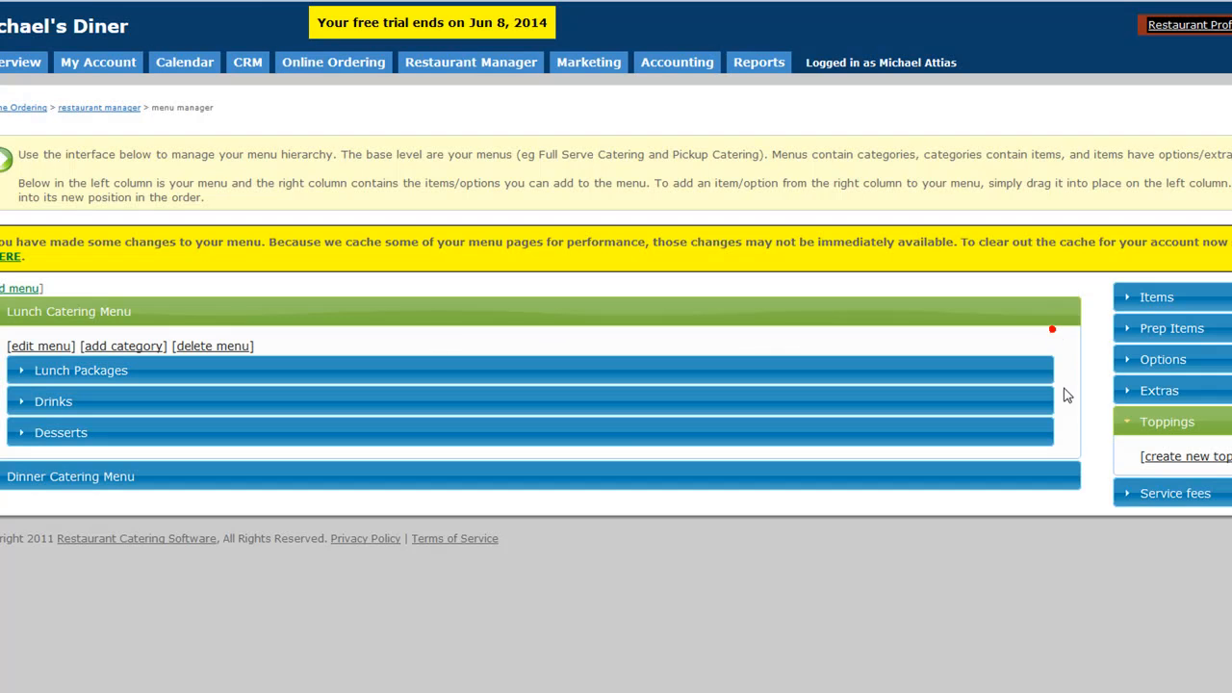
click(1144, 495)
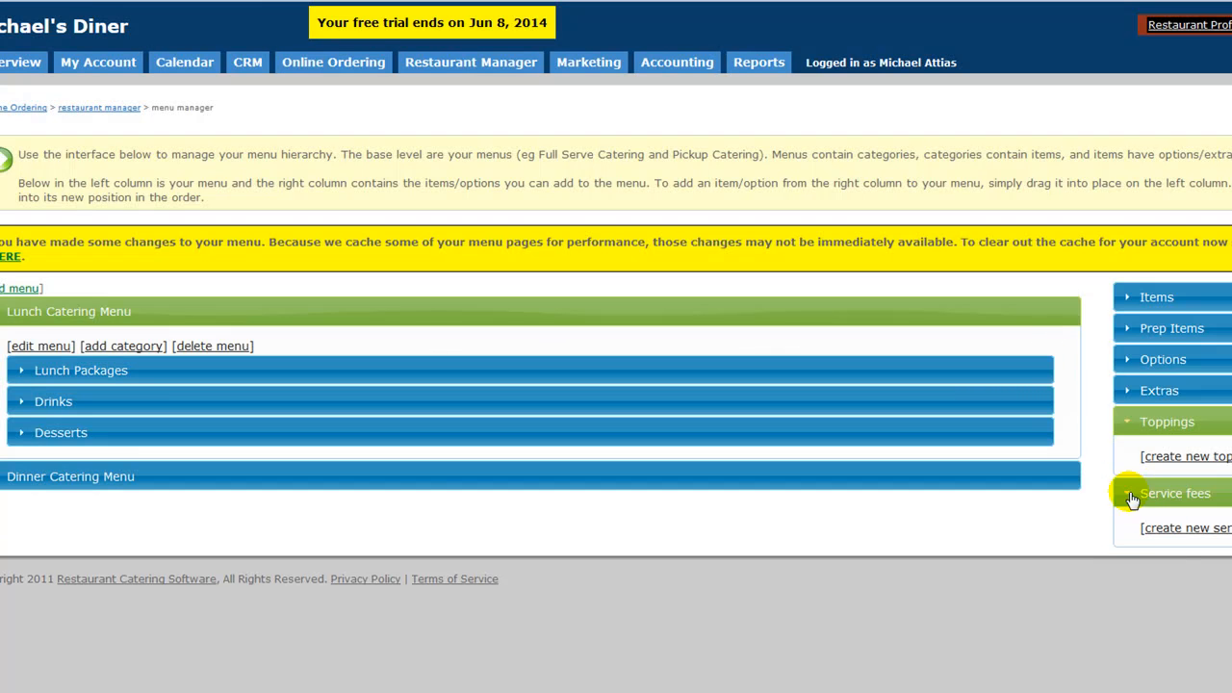
click(1178, 531)
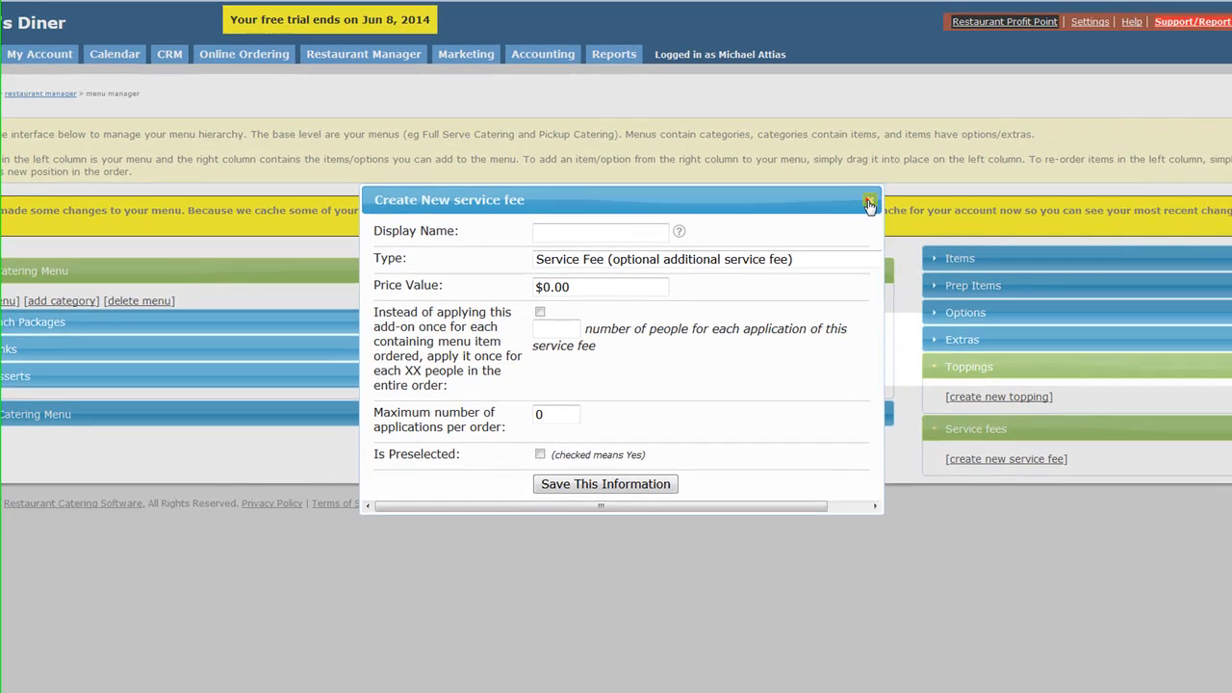
click(1053, 233)
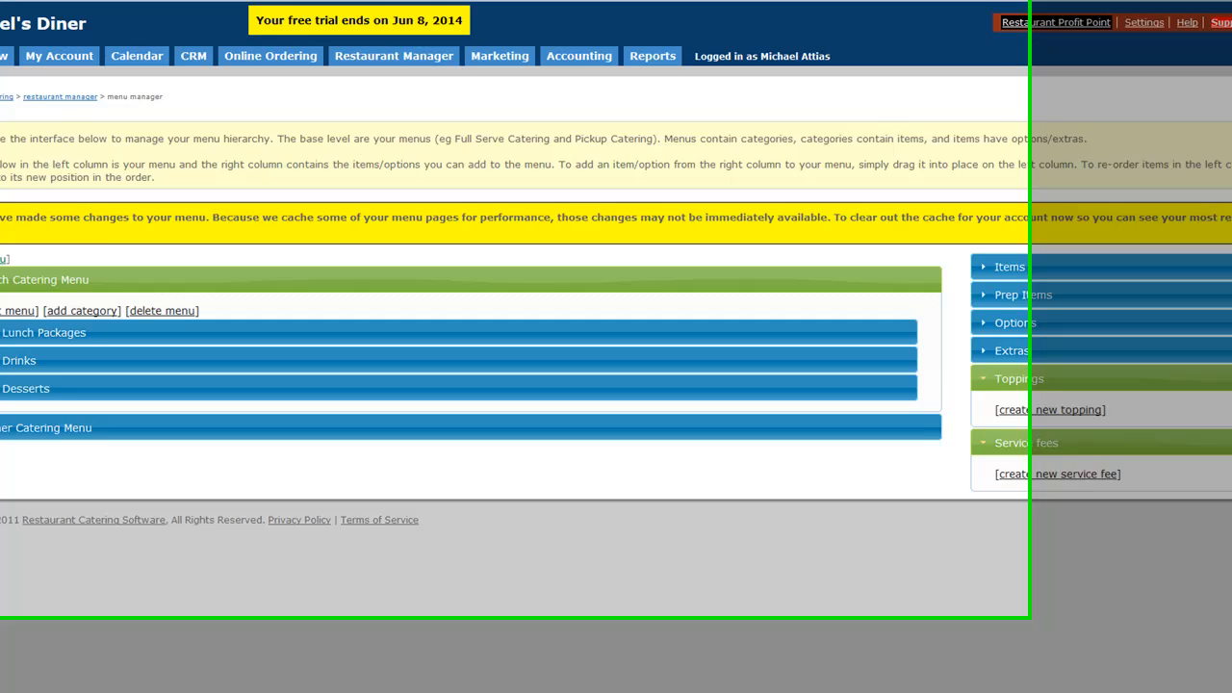
Step: Collapse the Lunch Catering Menu and the Toppings list
click(32, 314)
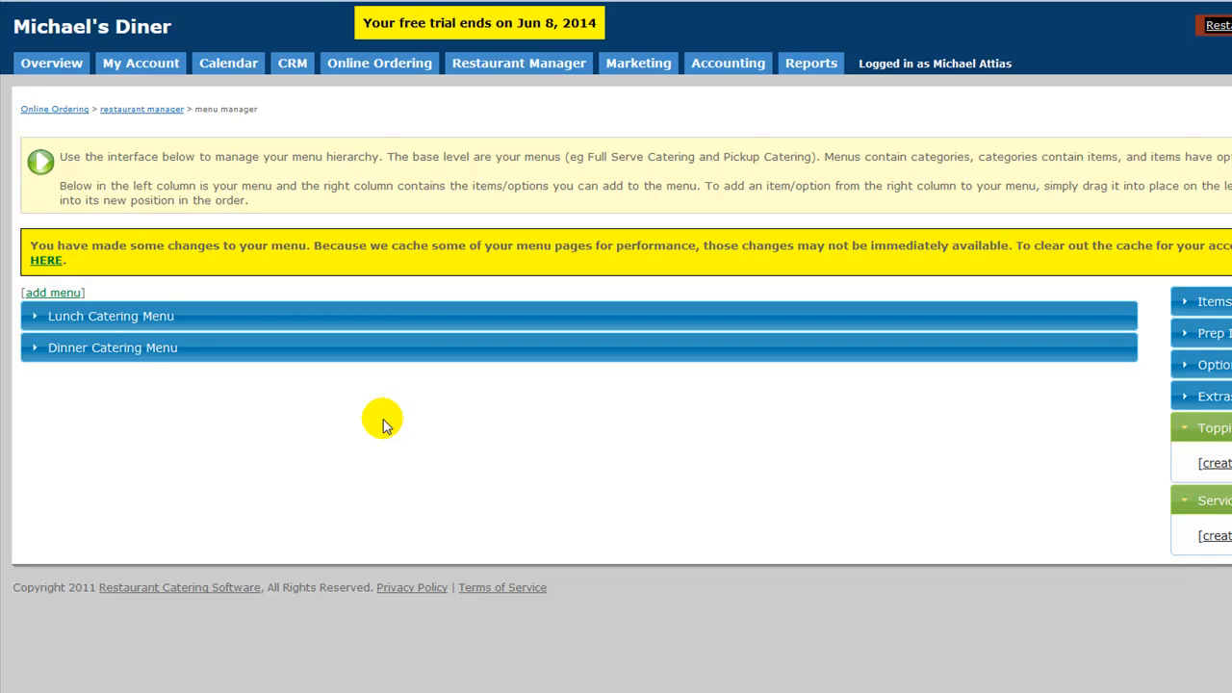
click(1186, 428)
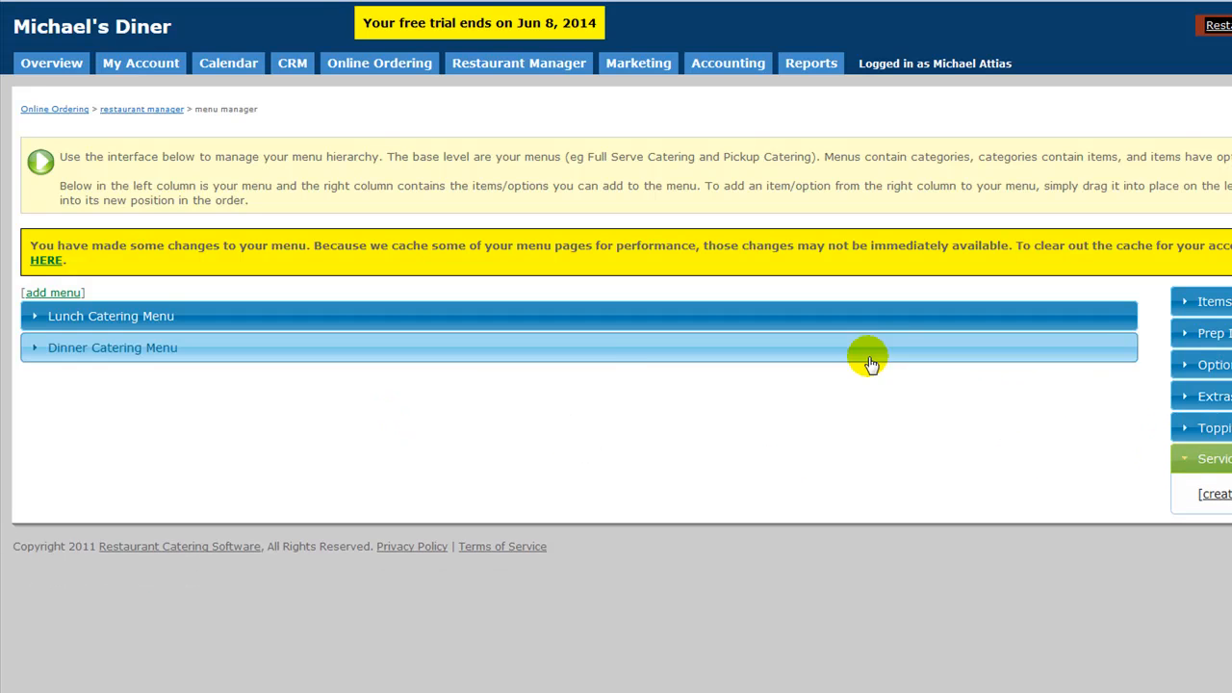